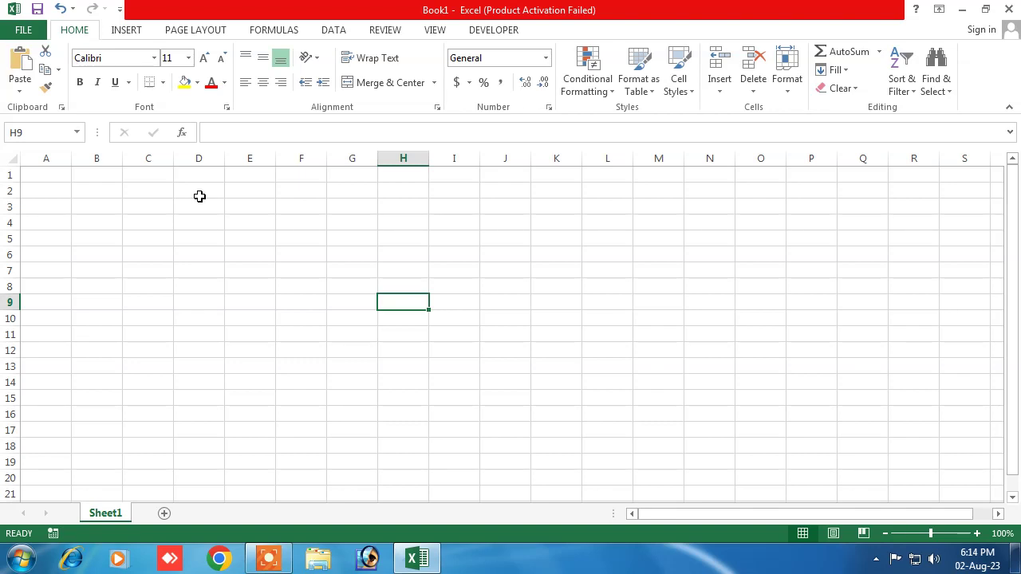
Select the bill area D2:K21 and hide the sheet gridlines
left_click(200, 196)
left_click(248, 191)
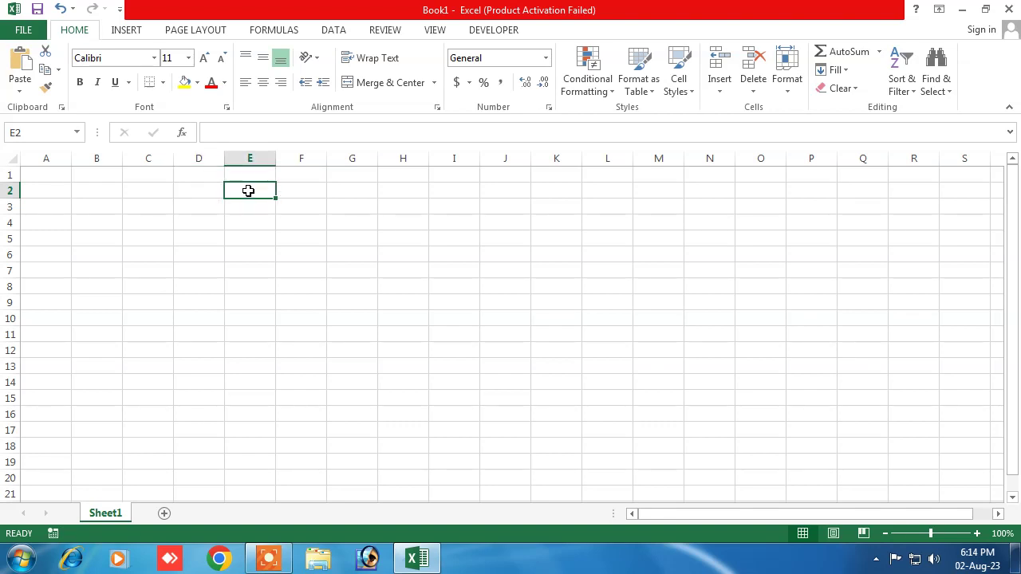
left_click(287, 191)
left_click(360, 191)
left_click(402, 188)
left_click(458, 191)
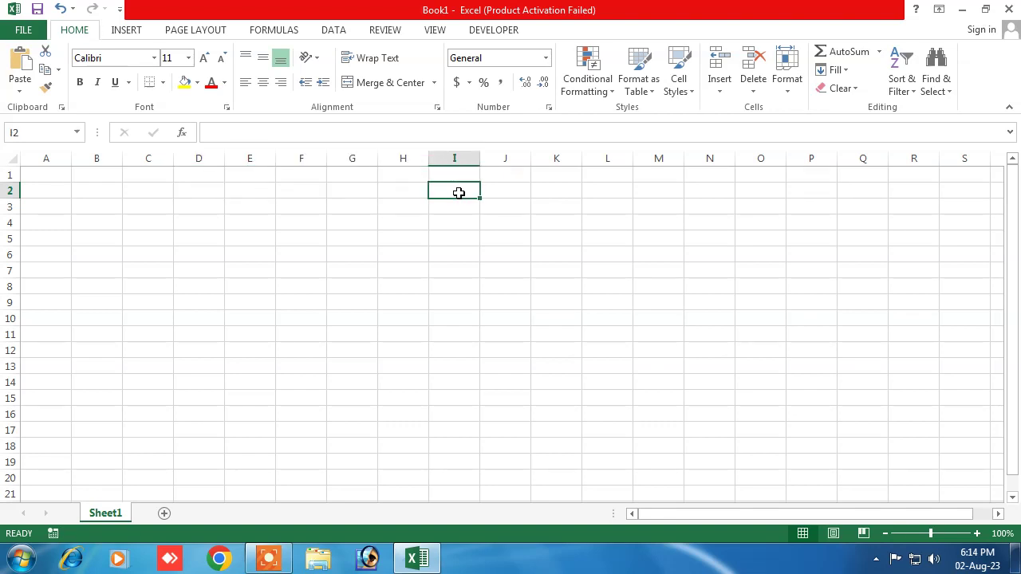
left_click(504, 192)
left_click(568, 184)
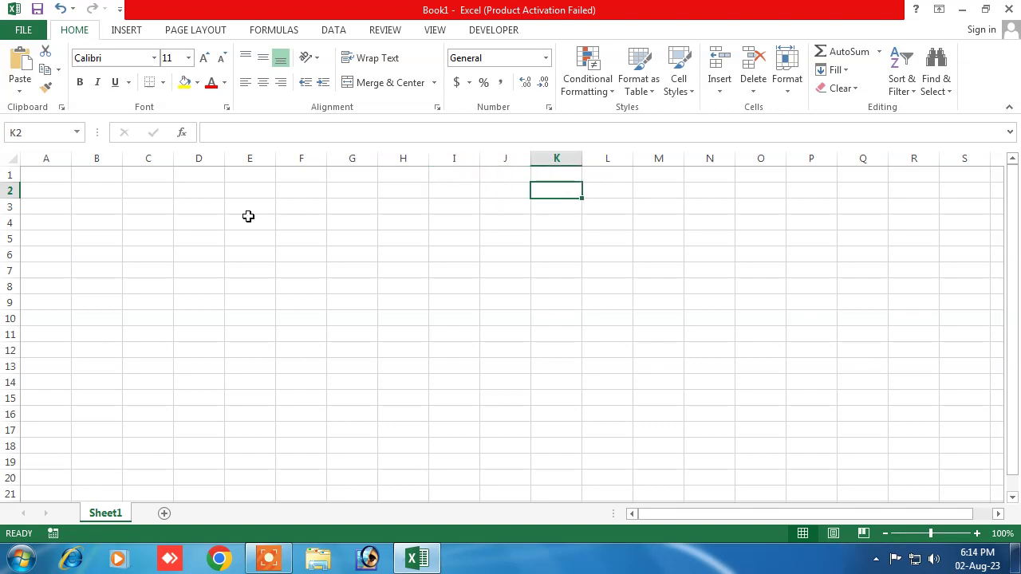
left_click_drag(191, 195, 541, 492)
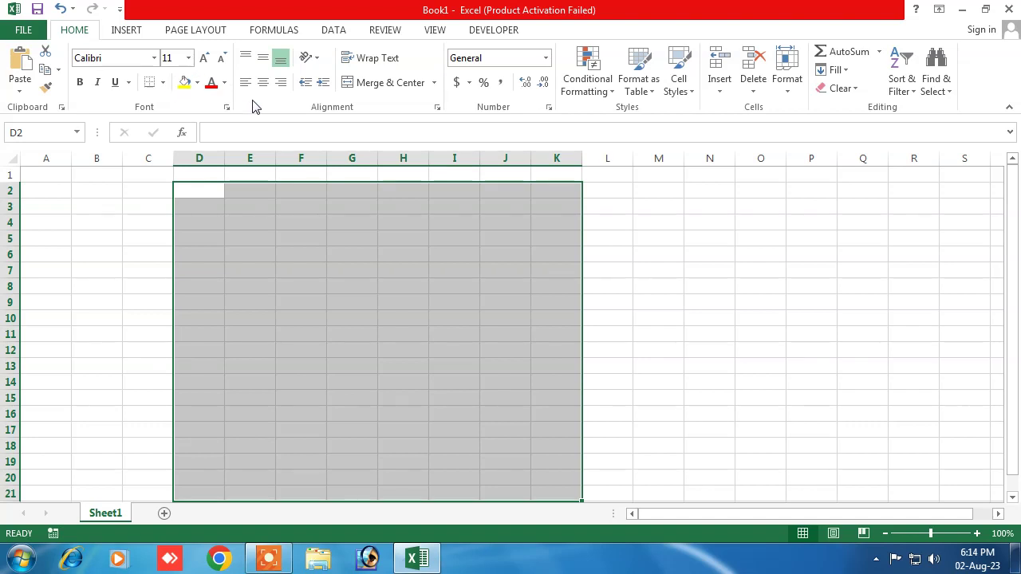
left_click(437, 34)
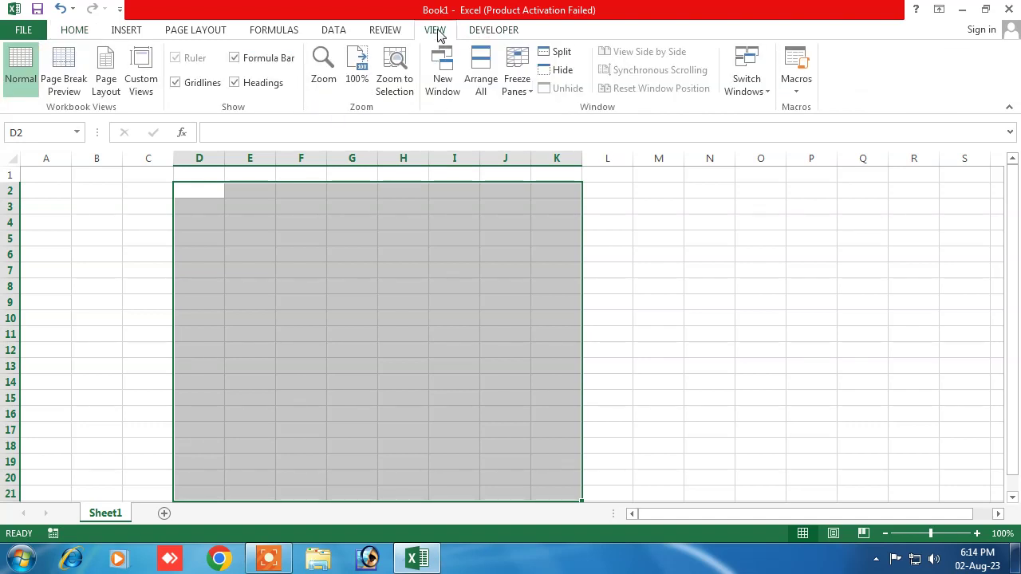
left_click(177, 83)
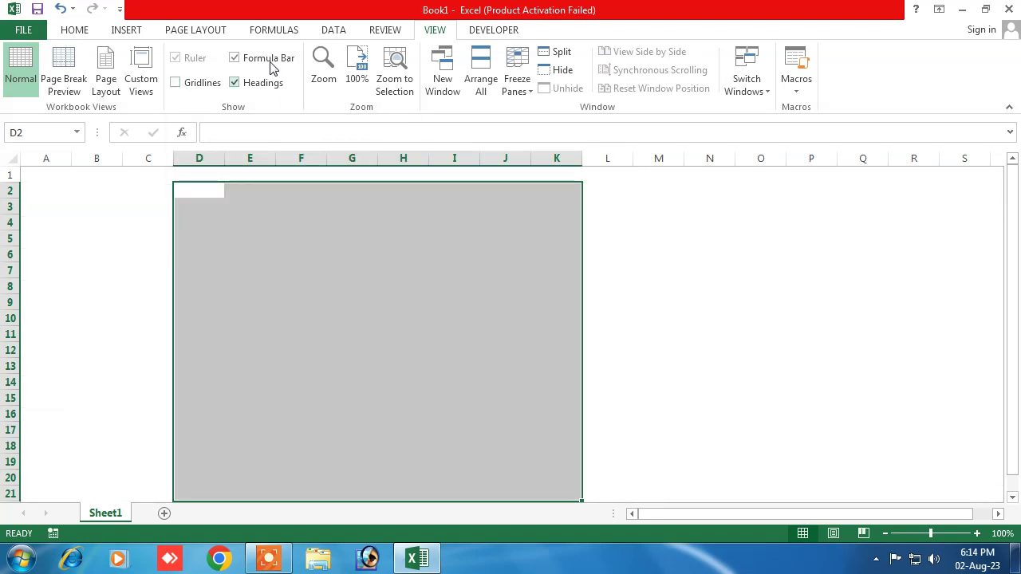
Draw an outside border around D2:K21 and zoom the sheet to 90%
left_click(76, 30)
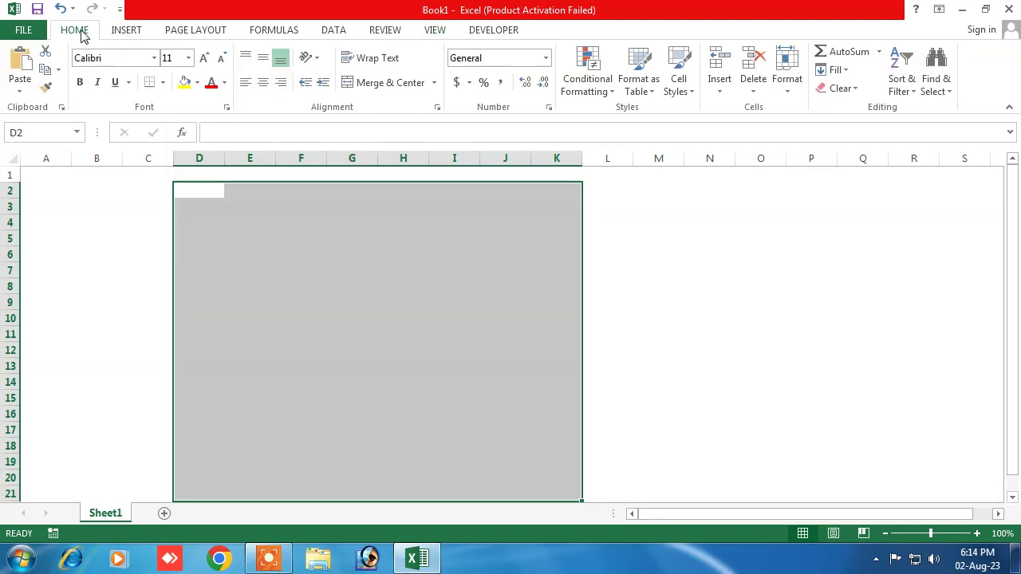
left_click(164, 83)
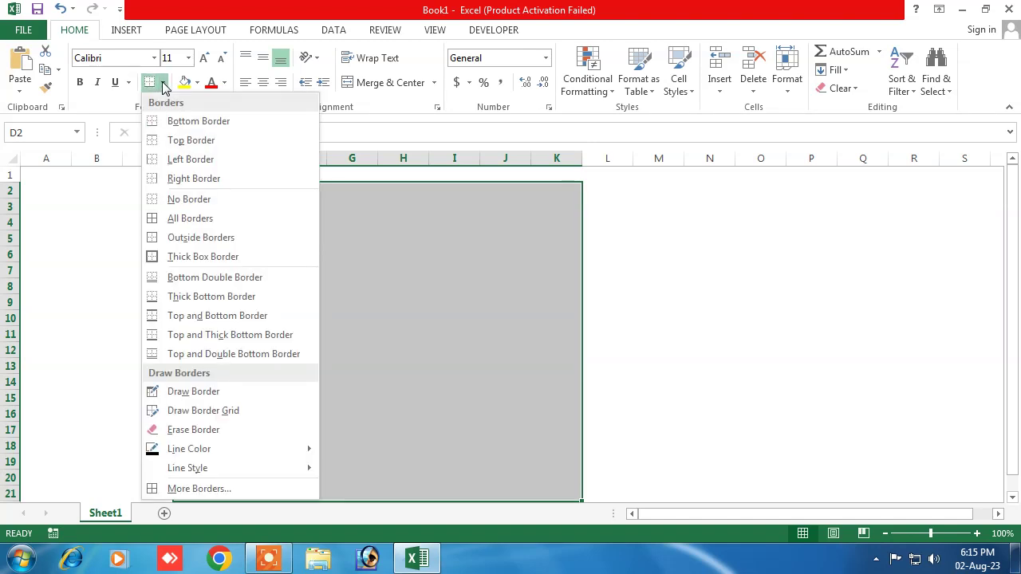
left_click(191, 237)
left_click(403, 253)
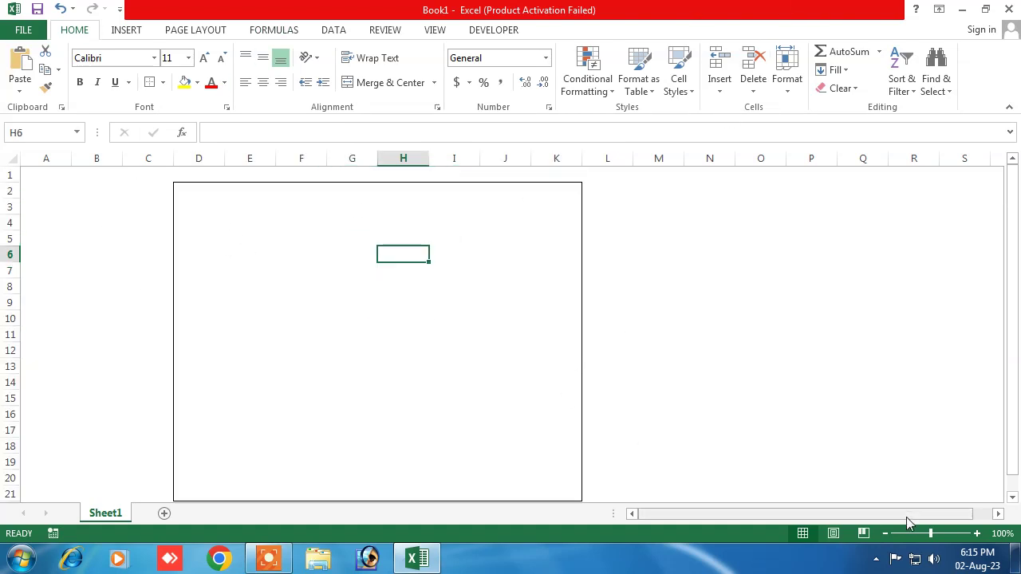
left_click(884, 532)
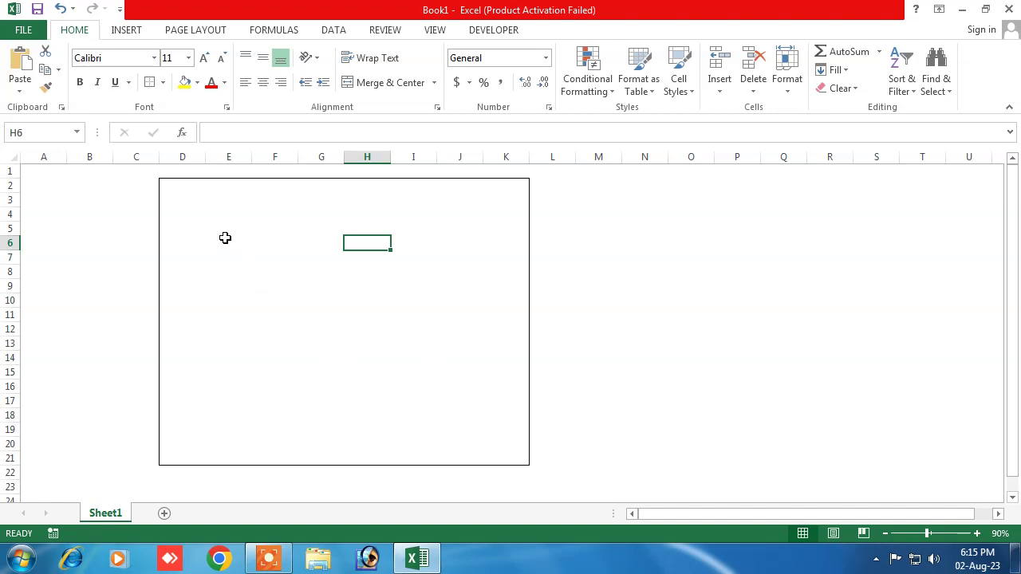
Merge and centre D2:K3 into one title cell and type 'pooja computer' into it
left_click(328, 281)
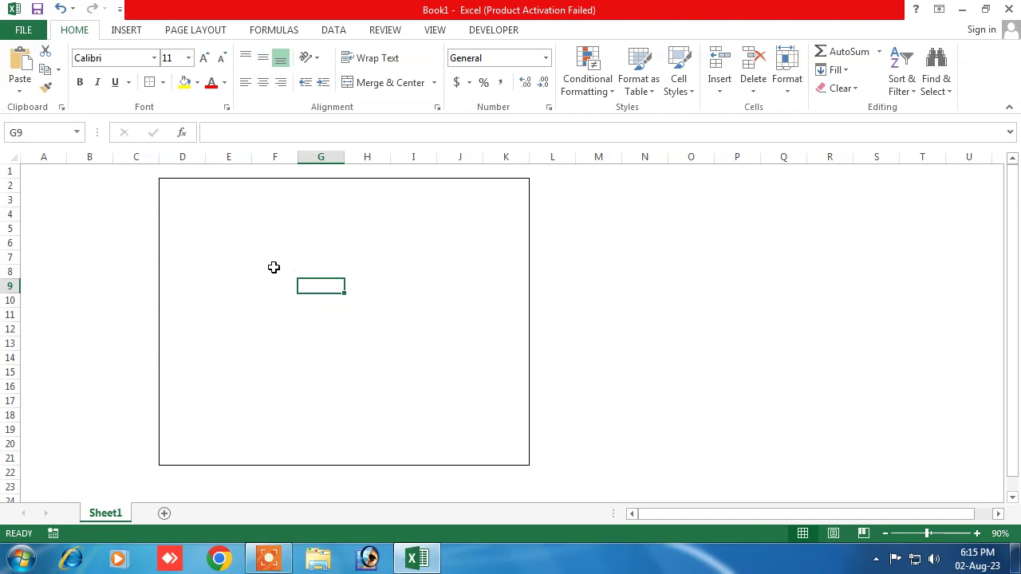
mouse_move(171, 183)
left_mouse_down()
mouse_move(458, 212)
mouse_move(505, 205)
left_mouse_up()
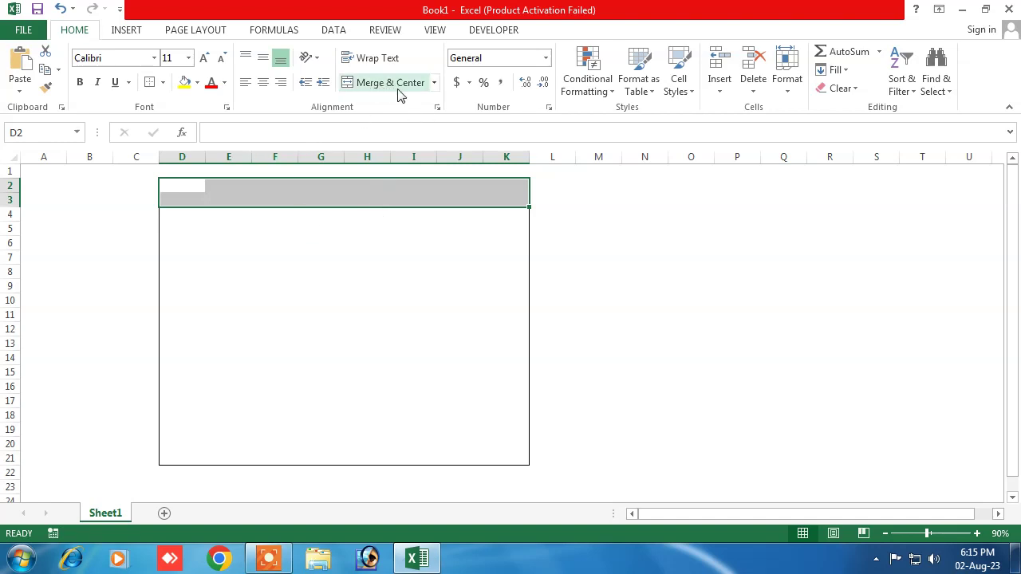
left_click(435, 83)
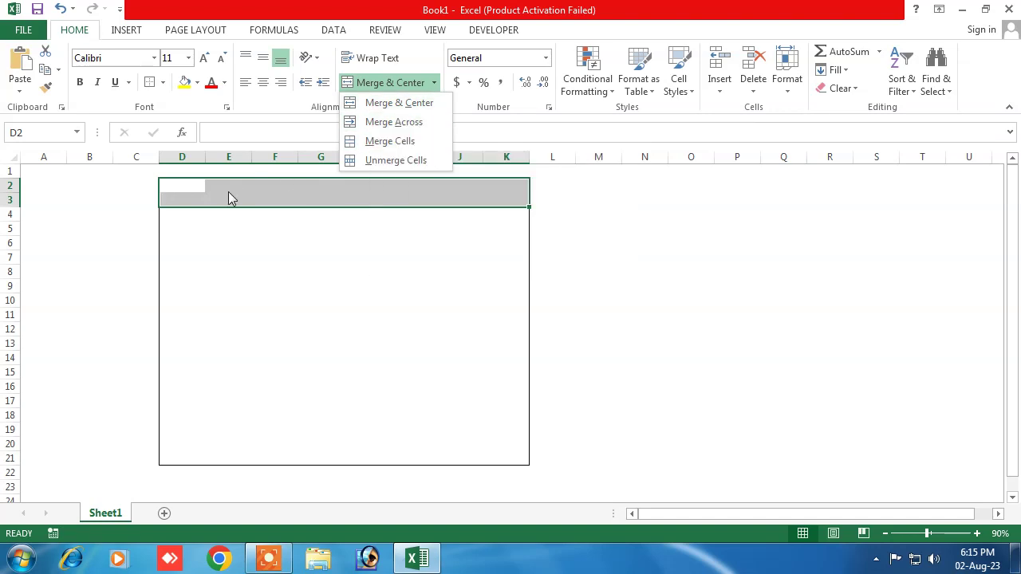
left_click(388, 102)
left_click(284, 256)
left_click(315, 200)
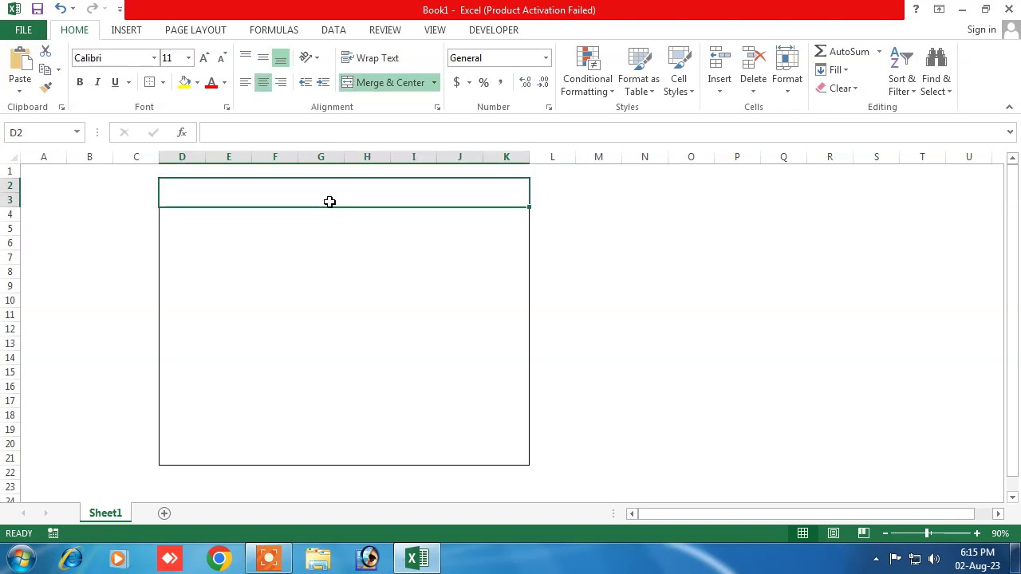
type("p")
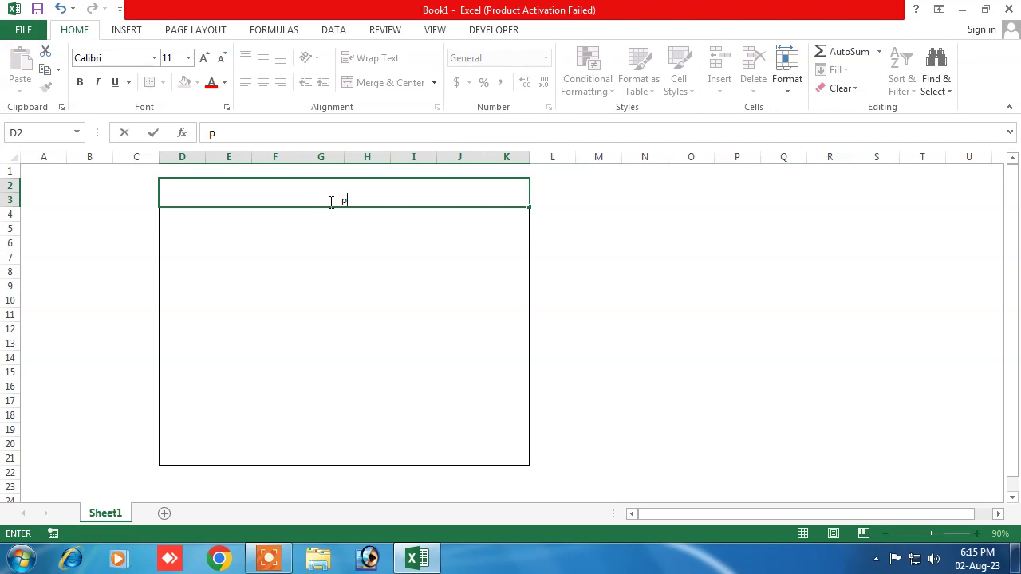
type("ooja computer")
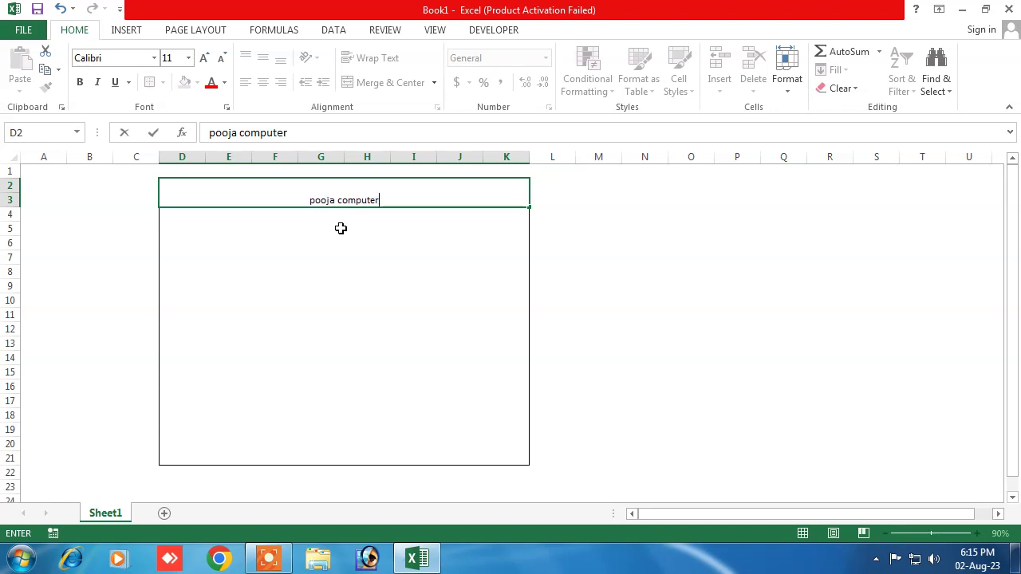
Enlarge the 'pooja computer' title to 24 pt, fill it light orange and make it bold
left_click(335, 252)
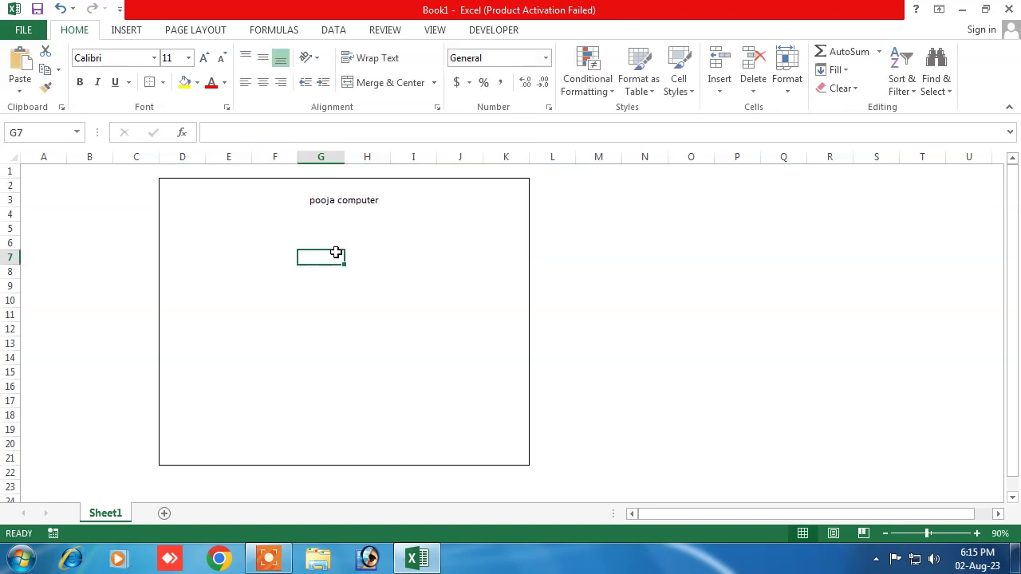
left_click(348, 197)
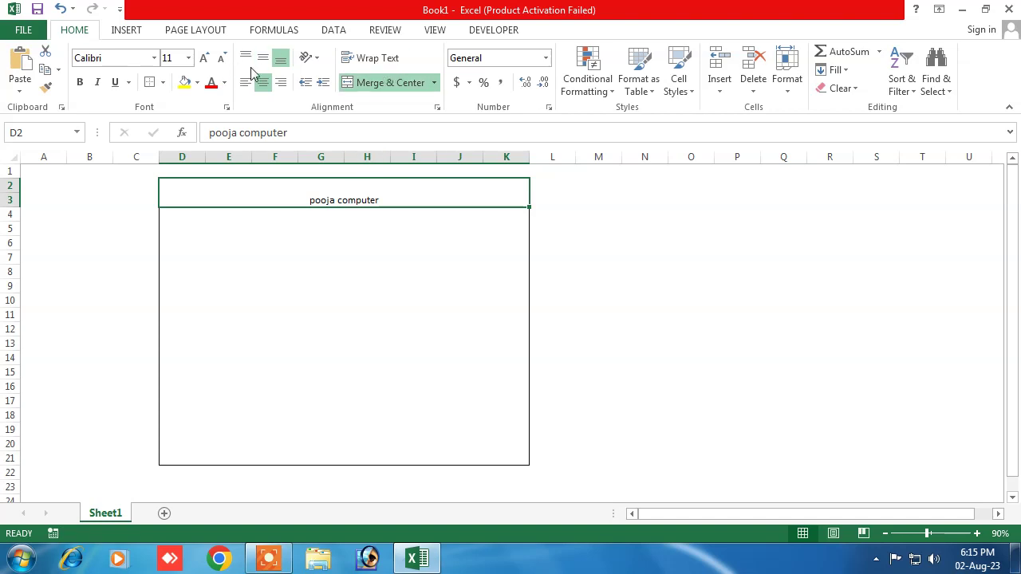
left_click(204, 60)
left_click(204, 61)
left_click(205, 61)
left_click(204, 61)
left_click(204, 60)
left_click(205, 61)
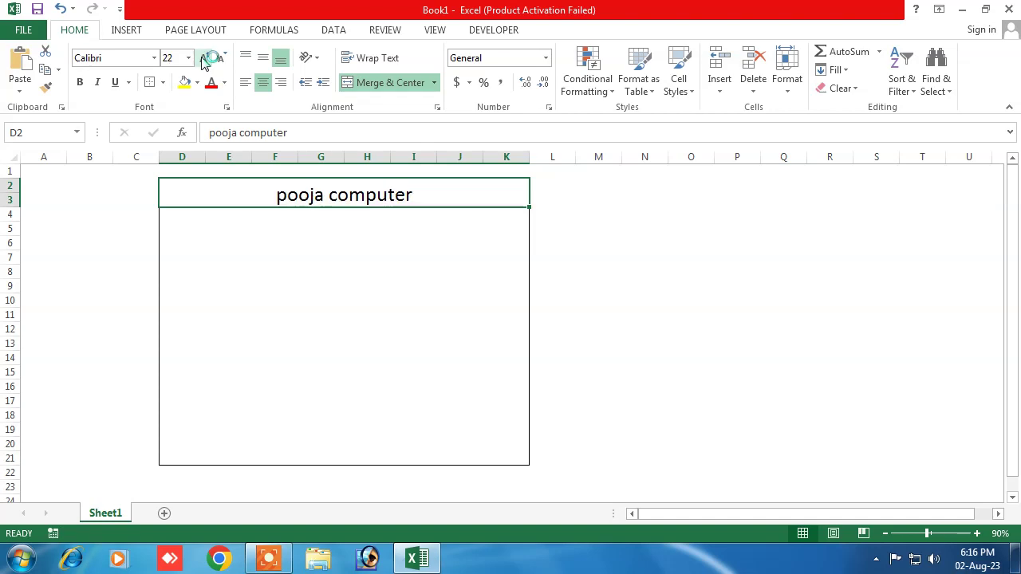
left_click(204, 61)
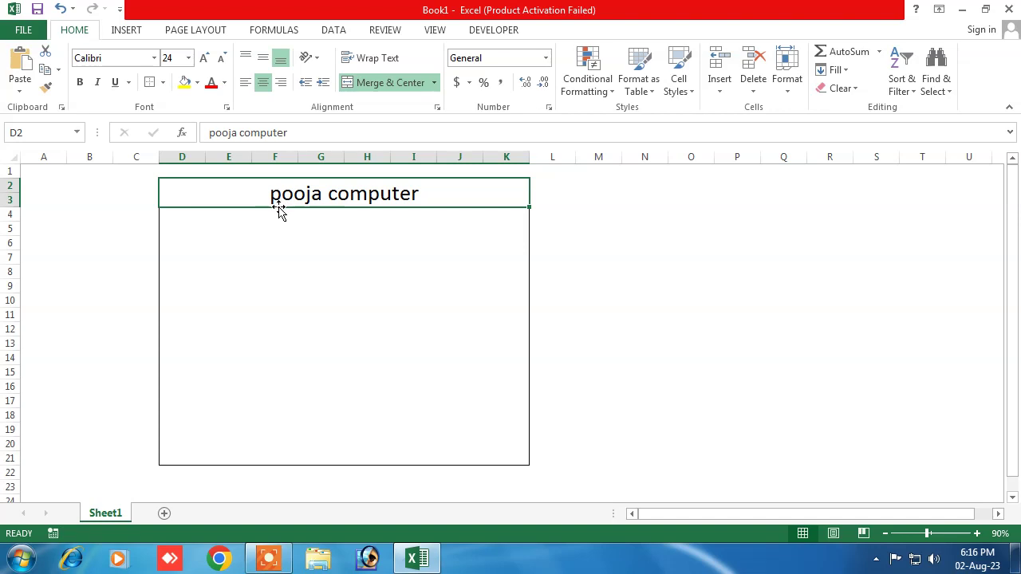
left_click(197, 83)
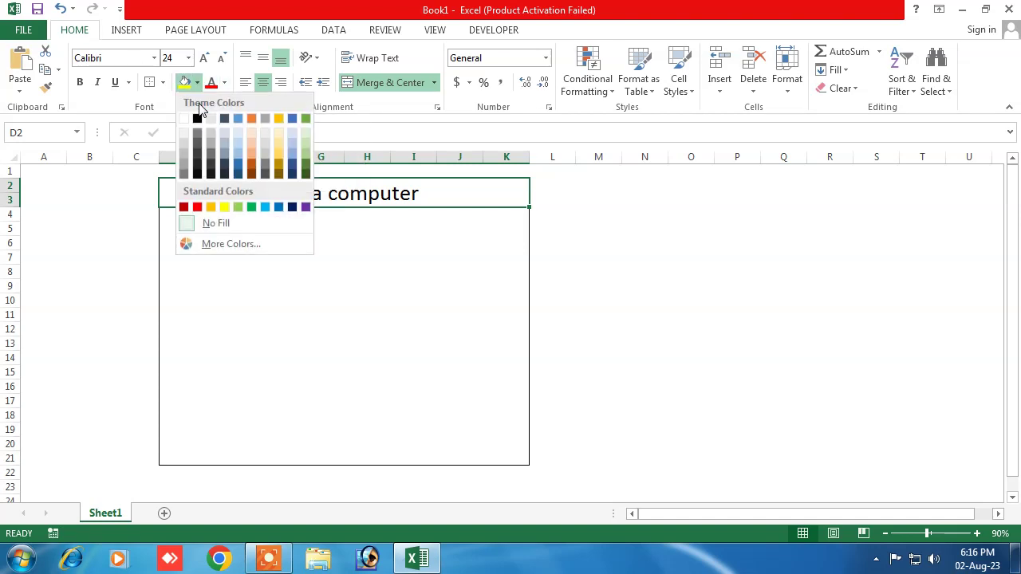
left_click(254, 154)
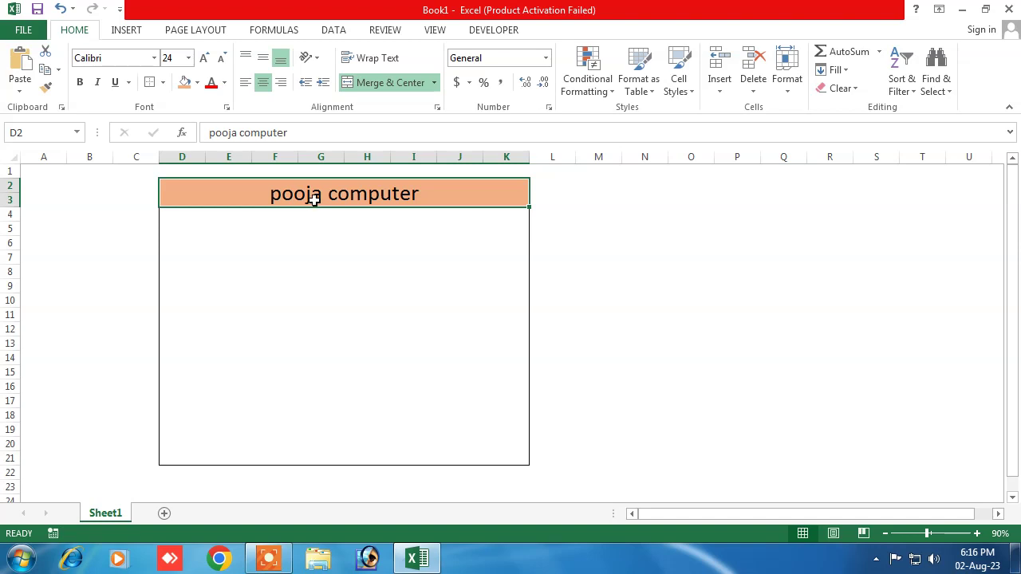
left_click(80, 82)
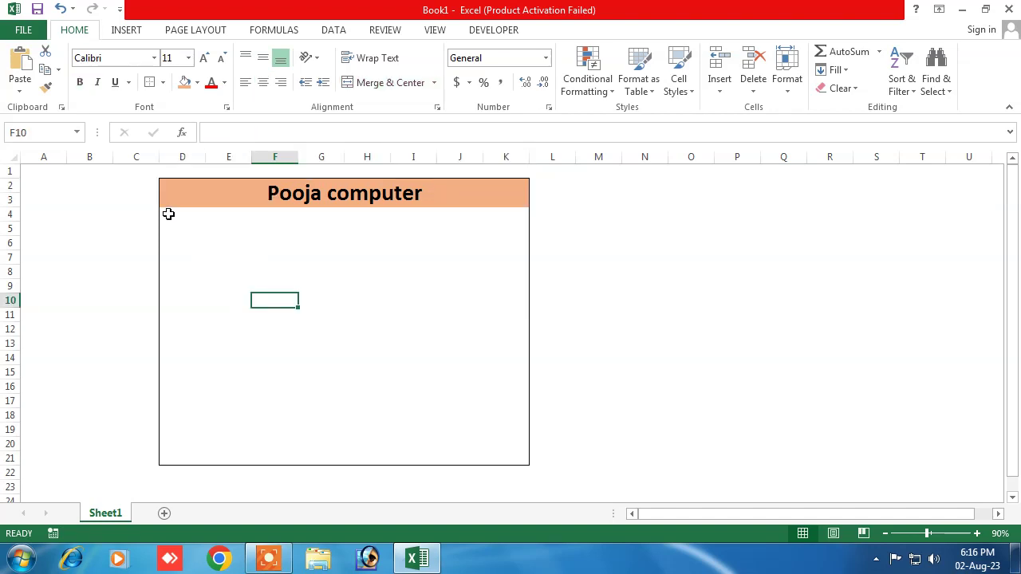
Merge and centre D4:K4 and enter the shop's address line
left_click_drag(168, 214, 507, 211)
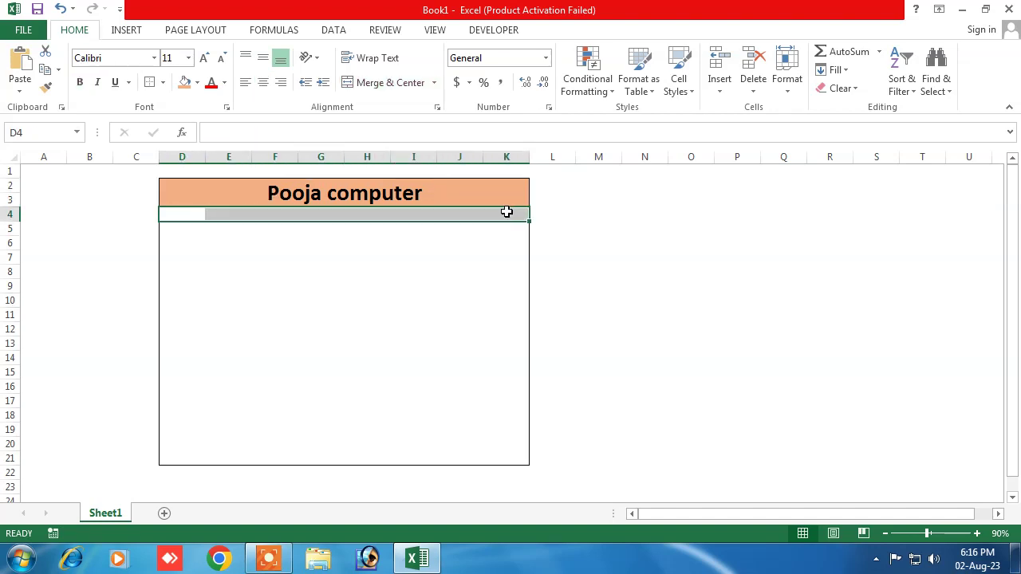
left_click(383, 83)
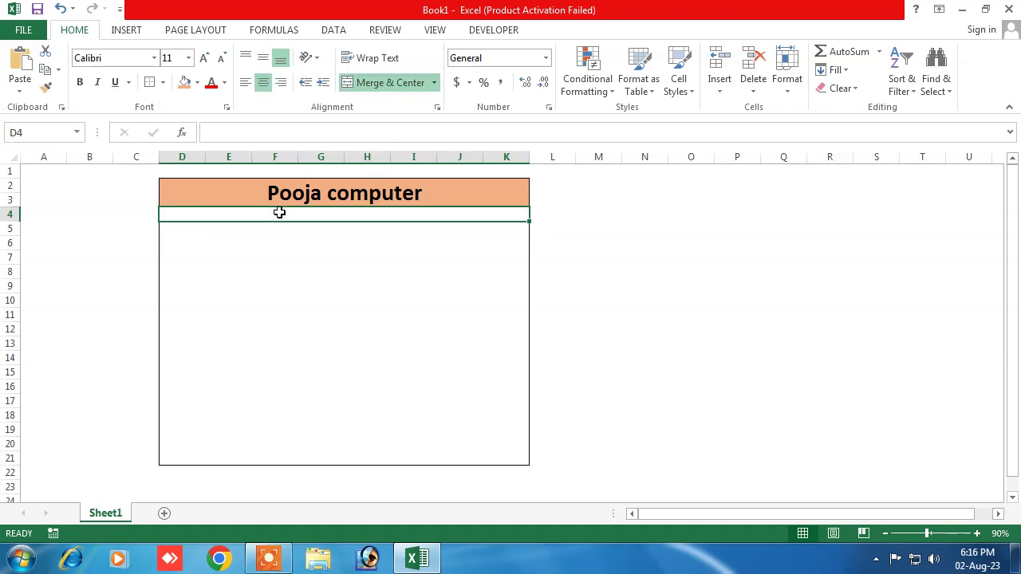
type("sahebhan")
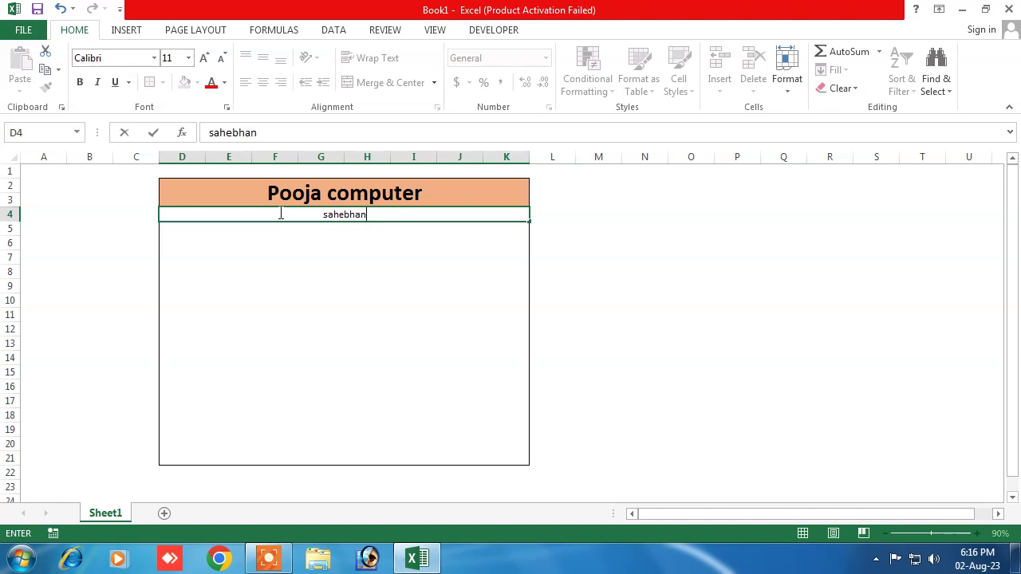
key("BackSpace")
key("BackSpace")
key("BackSpace")
type("gajn muzaffarpur bihar 843120")
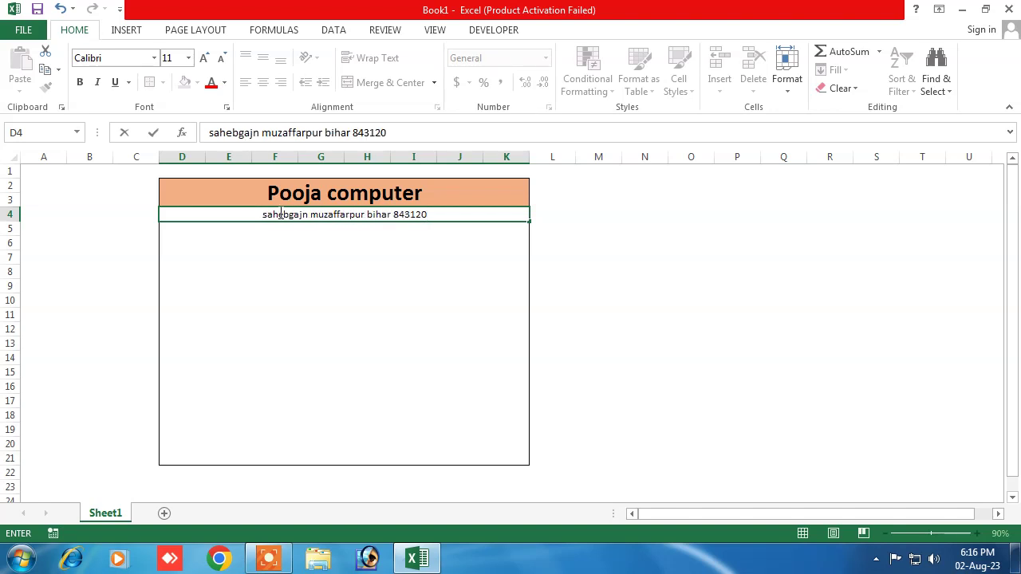
left_click(302, 282)
Make the address line bold and append the shop's contact phone number
left_click(331, 218)
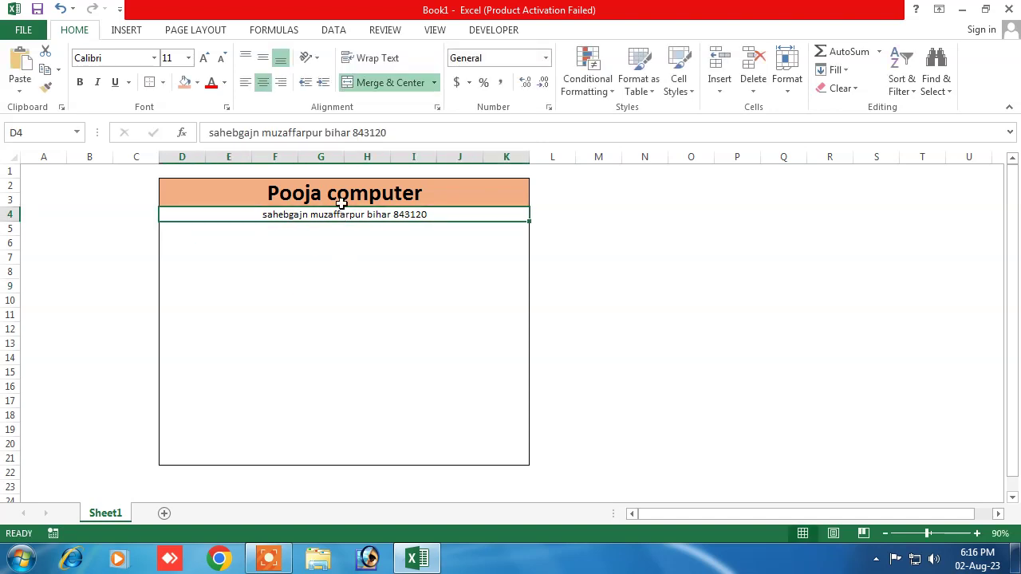
left_click(80, 82)
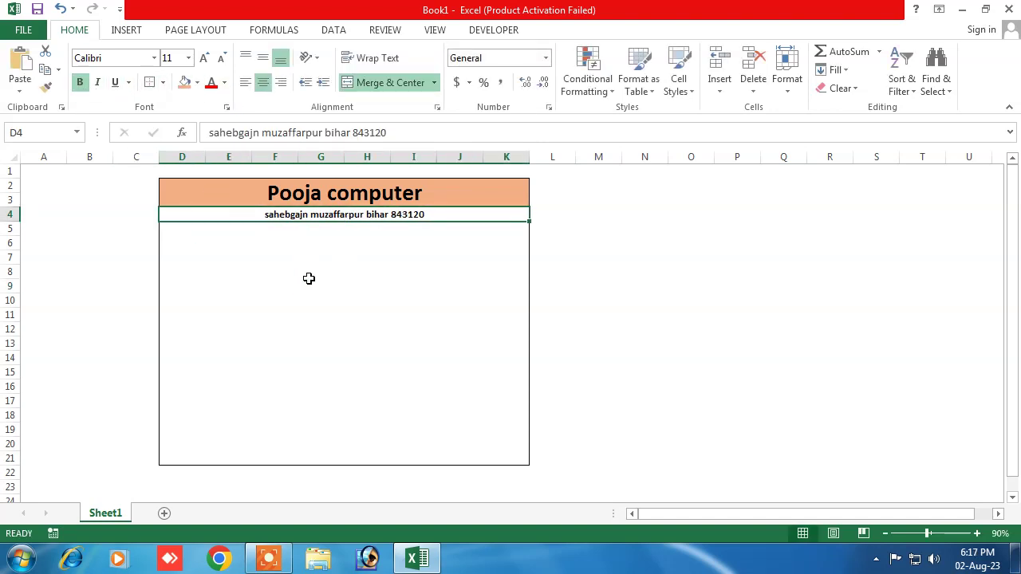
left_click(308, 279)
left_click(361, 217)
left_click(399, 137)
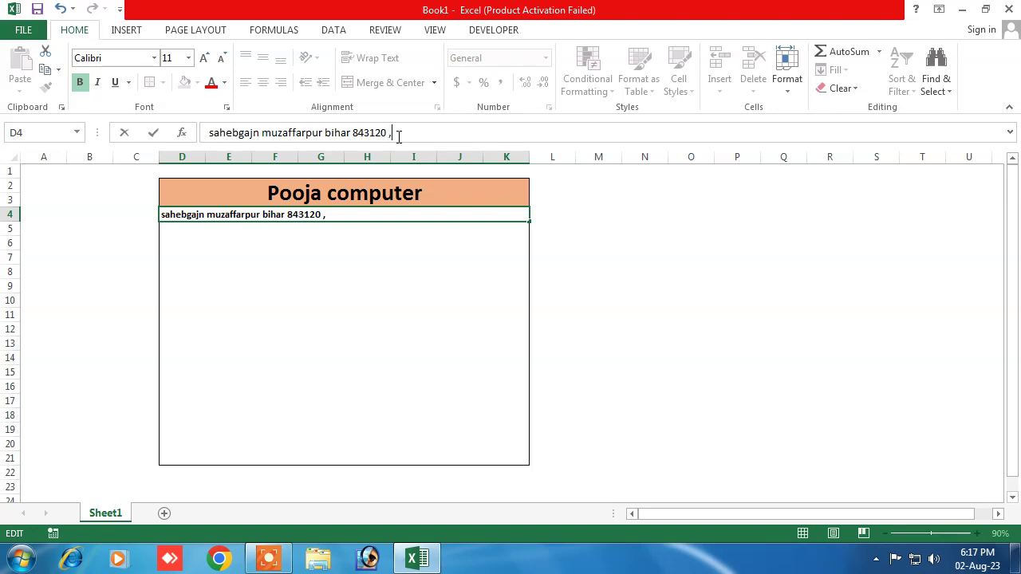
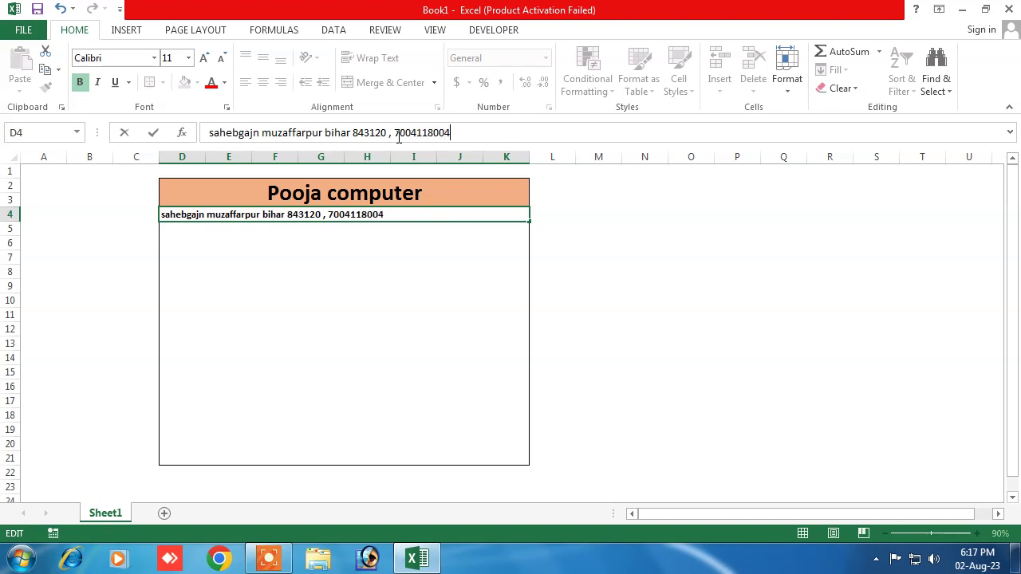
left_click(382, 281)
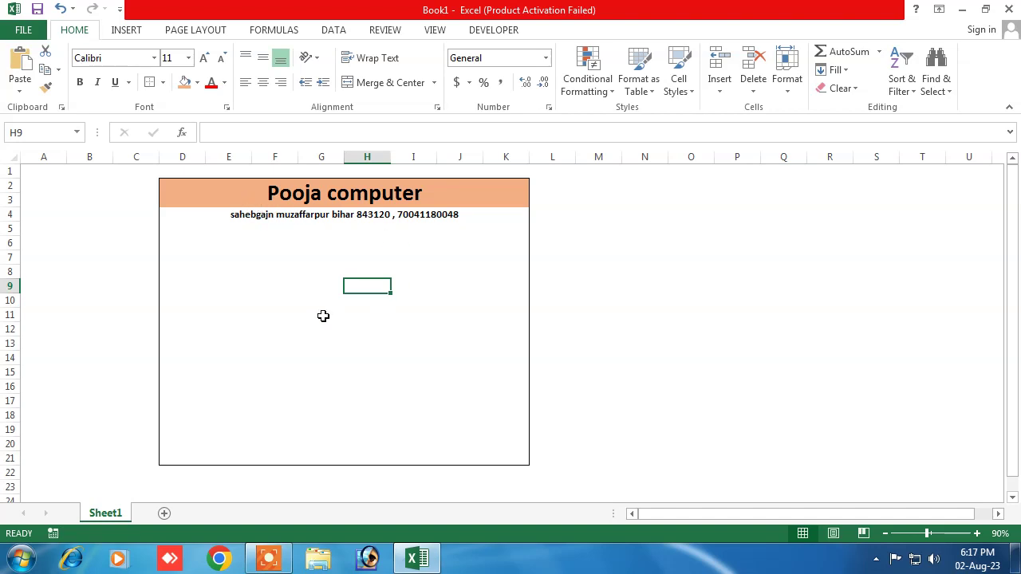
Give the address row D4:K4 a grey fill
left_click(279, 215)
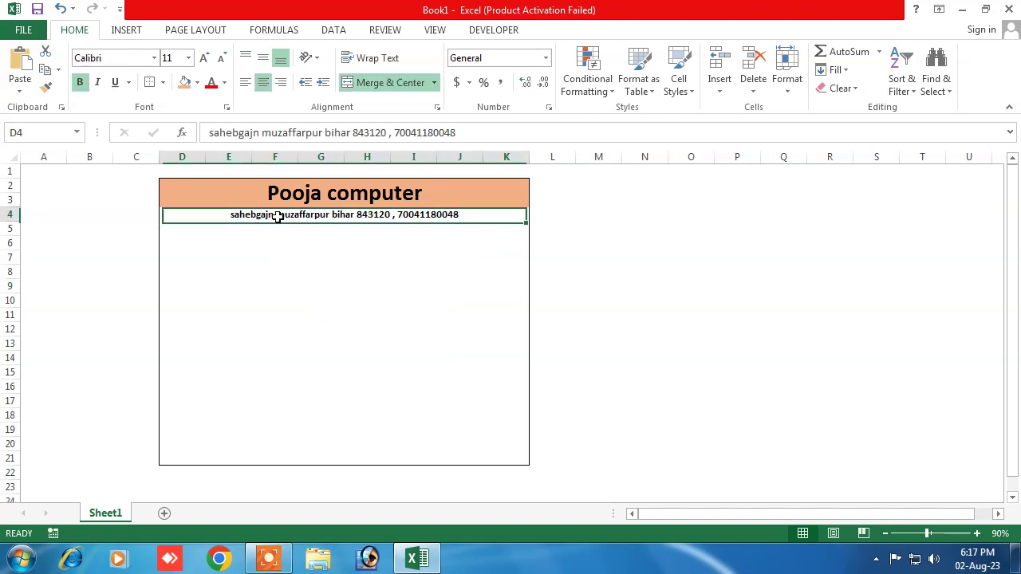
left_click(197, 83)
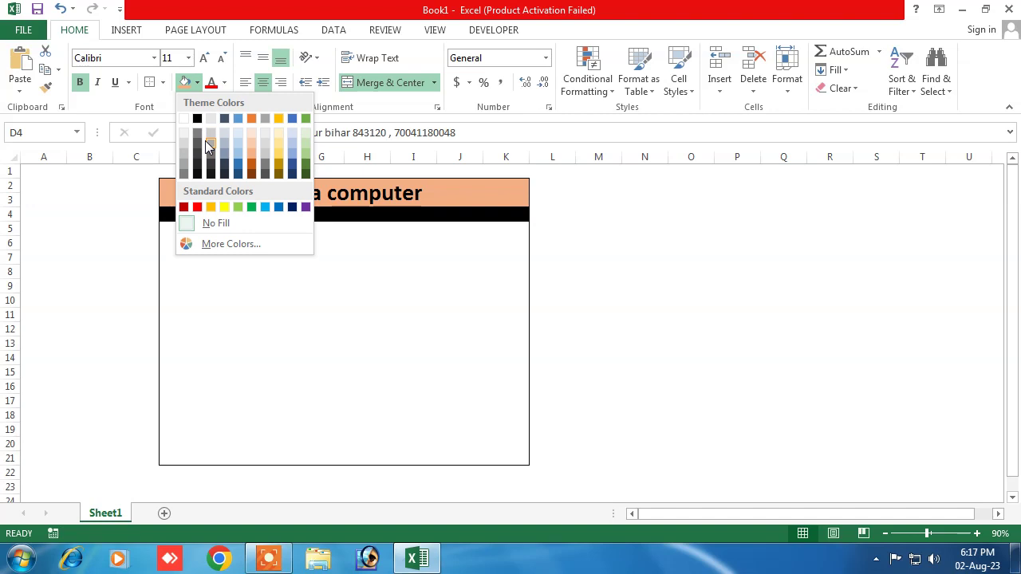
left_click(212, 147)
left_click(275, 271)
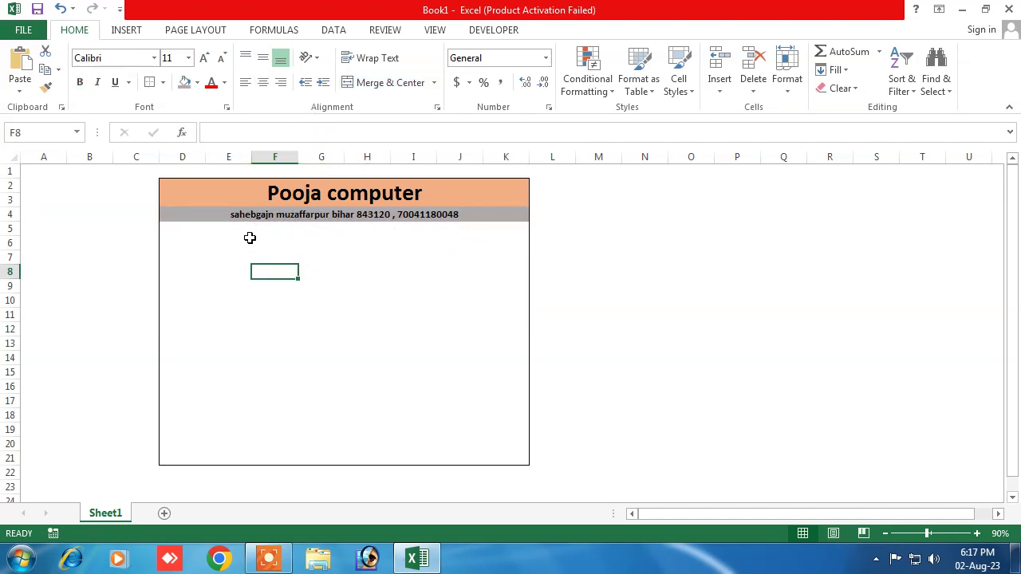
left_click_drag(182, 231, 504, 230)
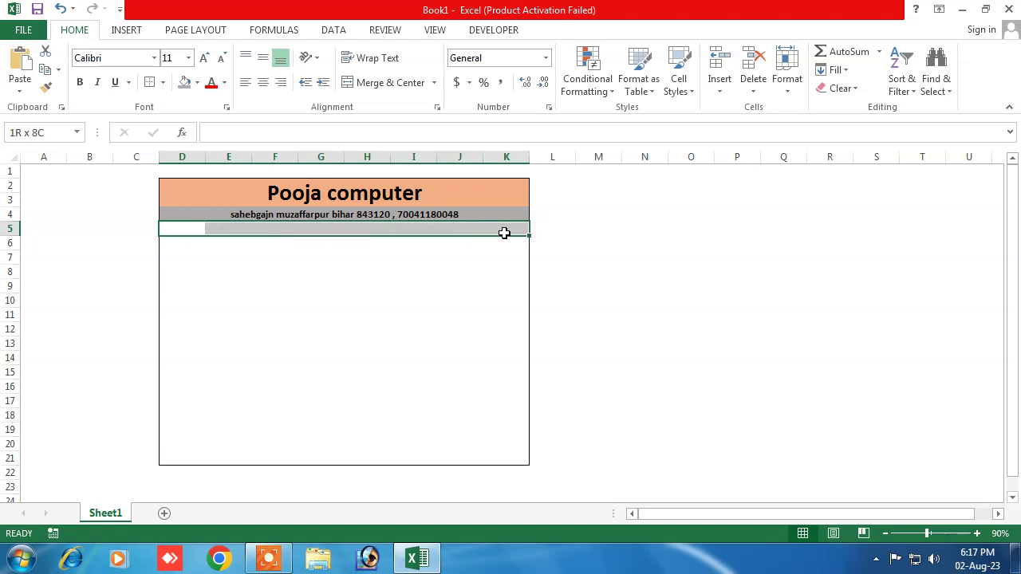
Merge and centre D5:K5 and type the shop's GST number
left_click(168, 227)
left_click_drag(167, 226, 508, 232)
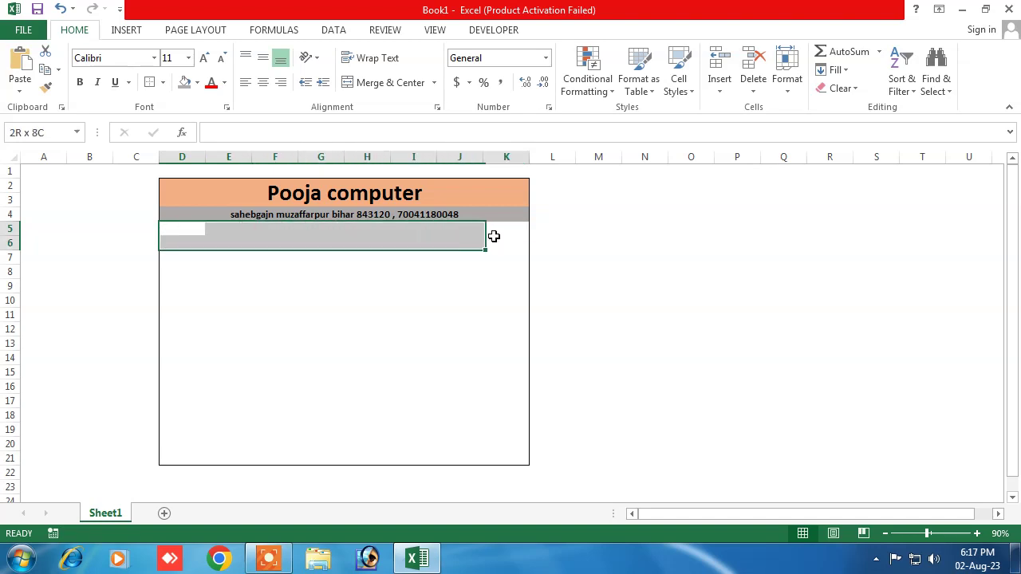
left_click(387, 85)
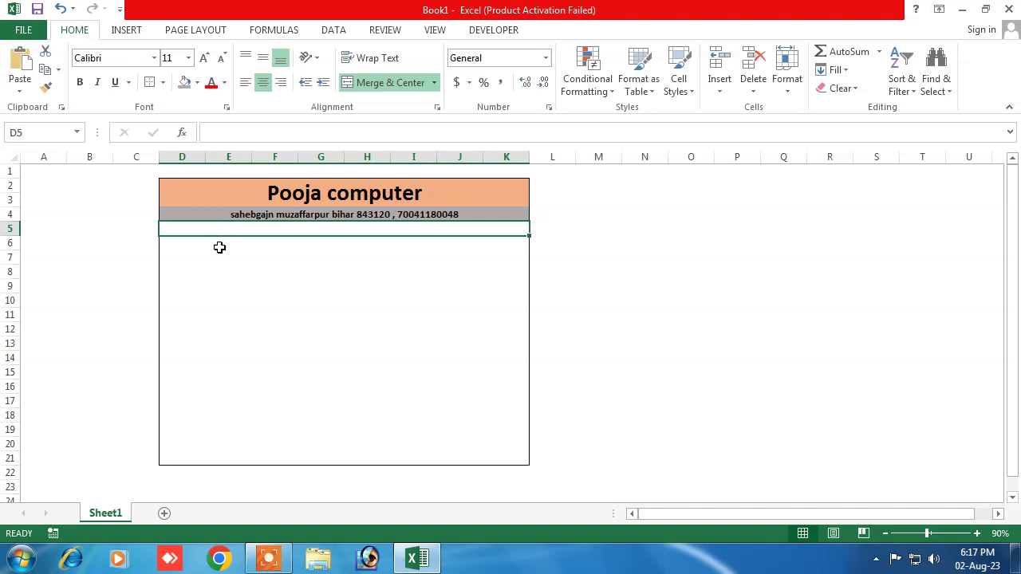
type("Gst")
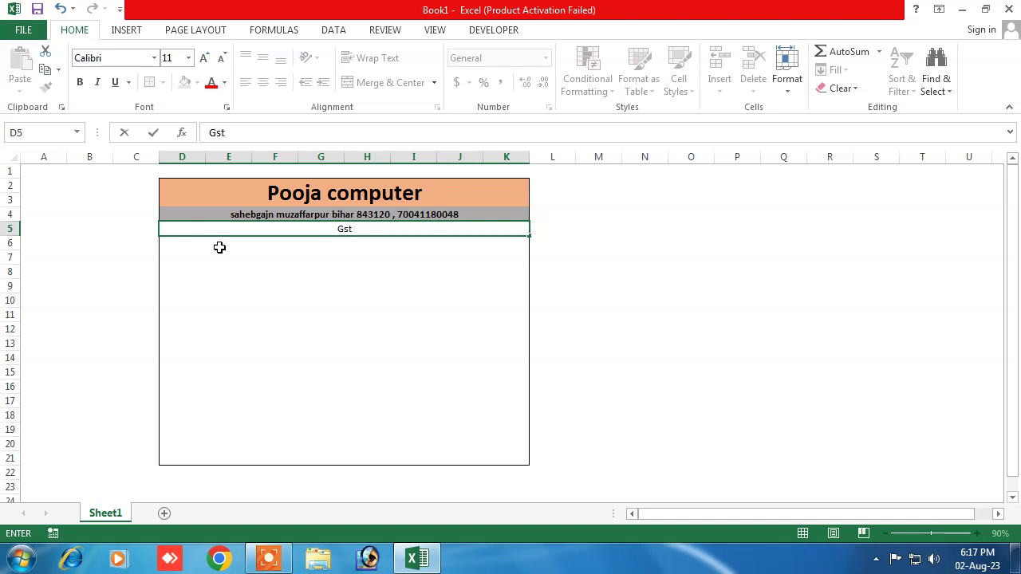
type("NO")
key("BackSpace")
type("o 8g4564d5g4f65")
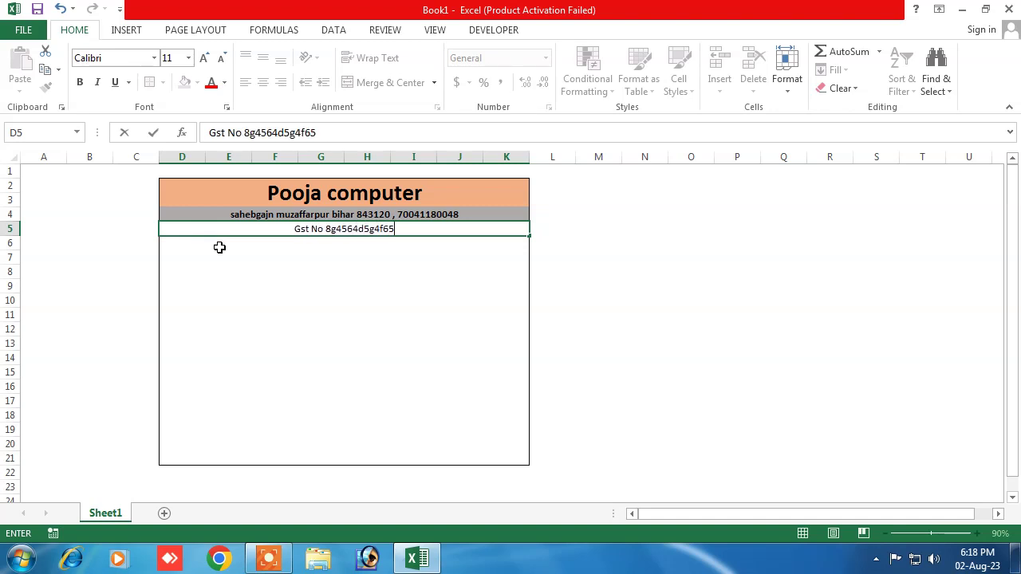
key("BackSpace")
key("BackSpace")
key("BackSpace")
key("BackSpace")
key("BackSpace")
key("BackSpace")
key("BackSpace")
key("BackSpace")
key("BackSpace")
type("FGG4F6R66G46")
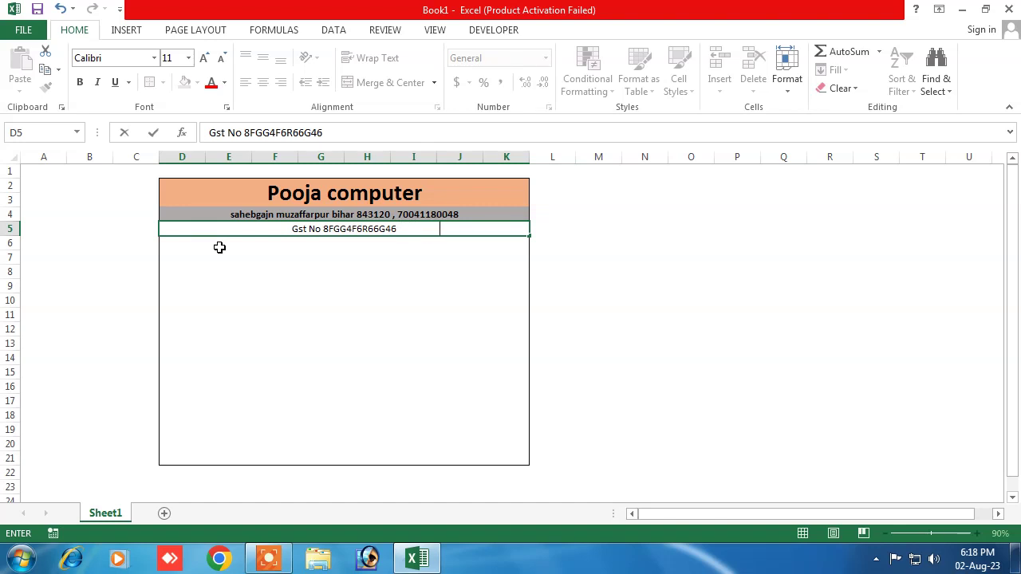
type("                                   d")
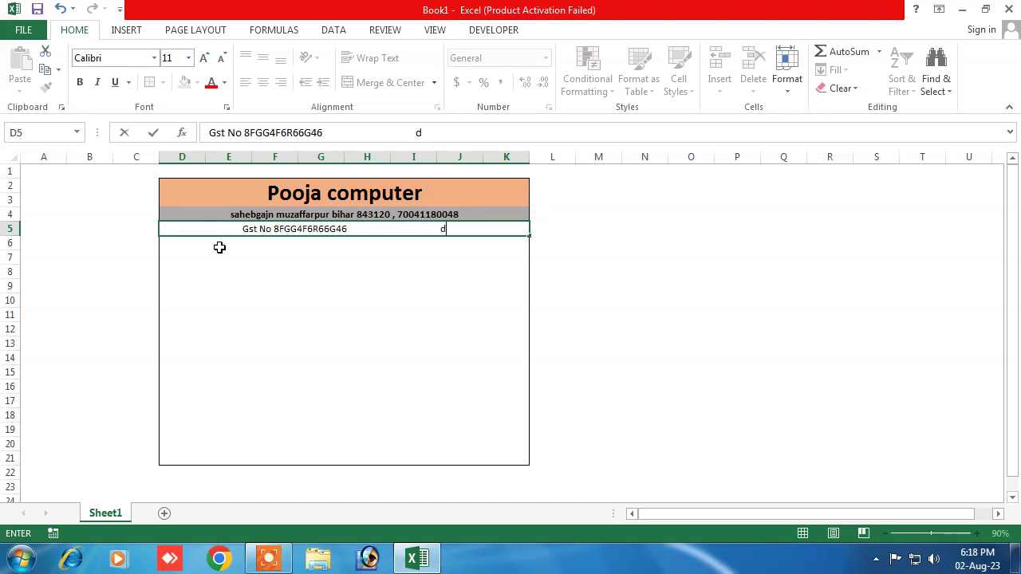
Add 'Date :- 02/03/2023' after the GST number on row 5
key("BackSpace")
type("D")
type("ate")
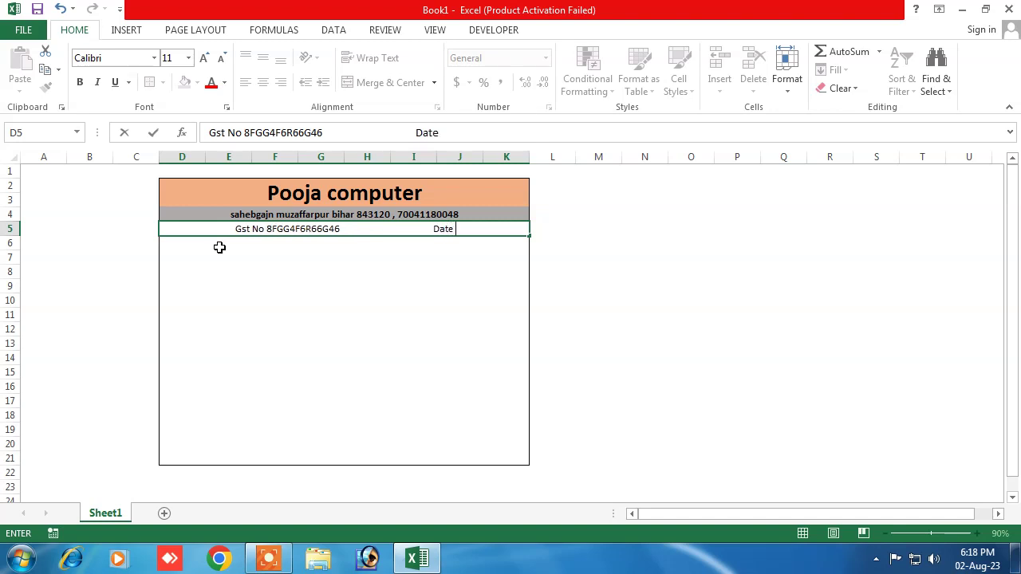
type(" :-")
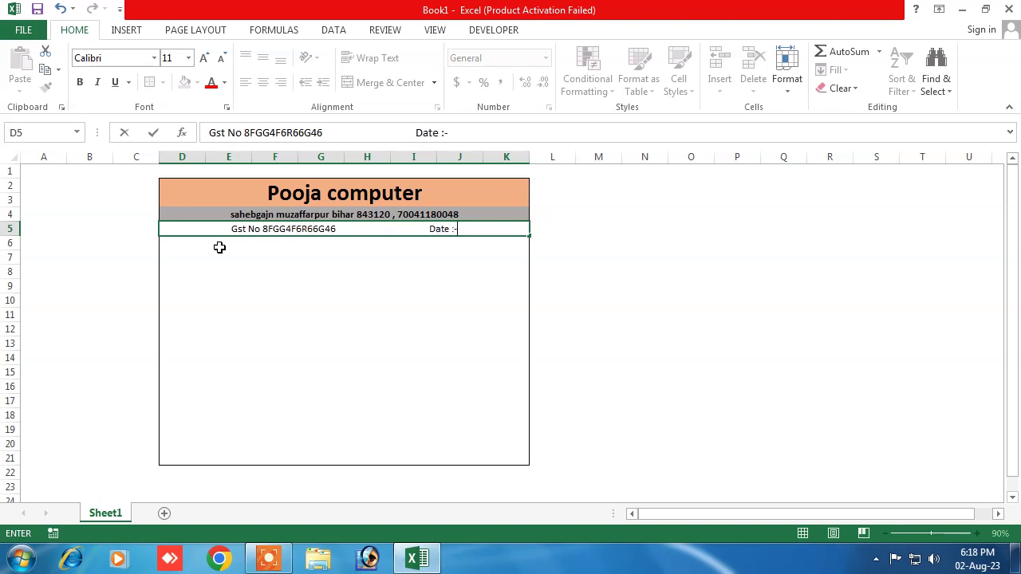
type("02")
key("BackSpace")
type("2")
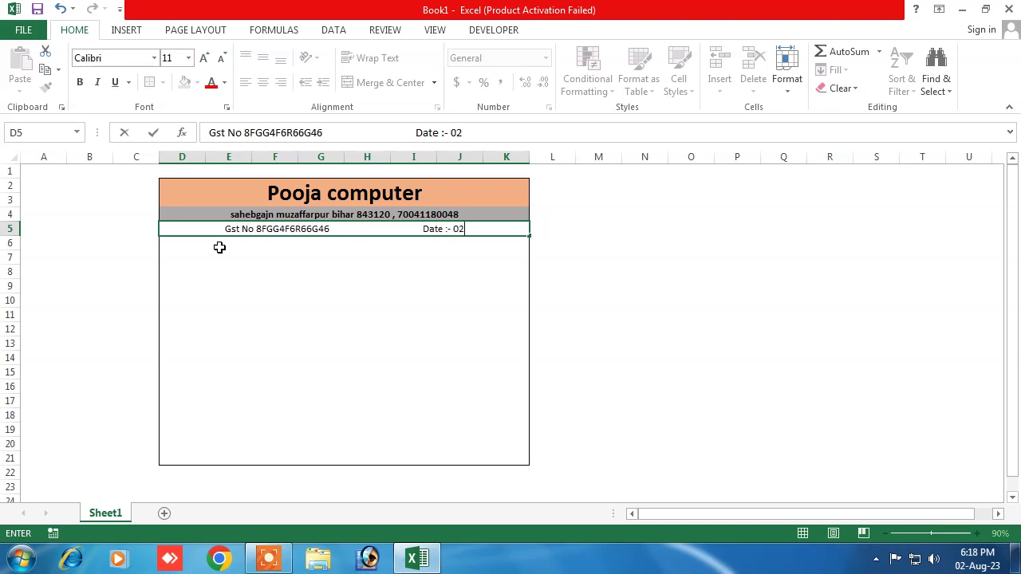
type("/03")
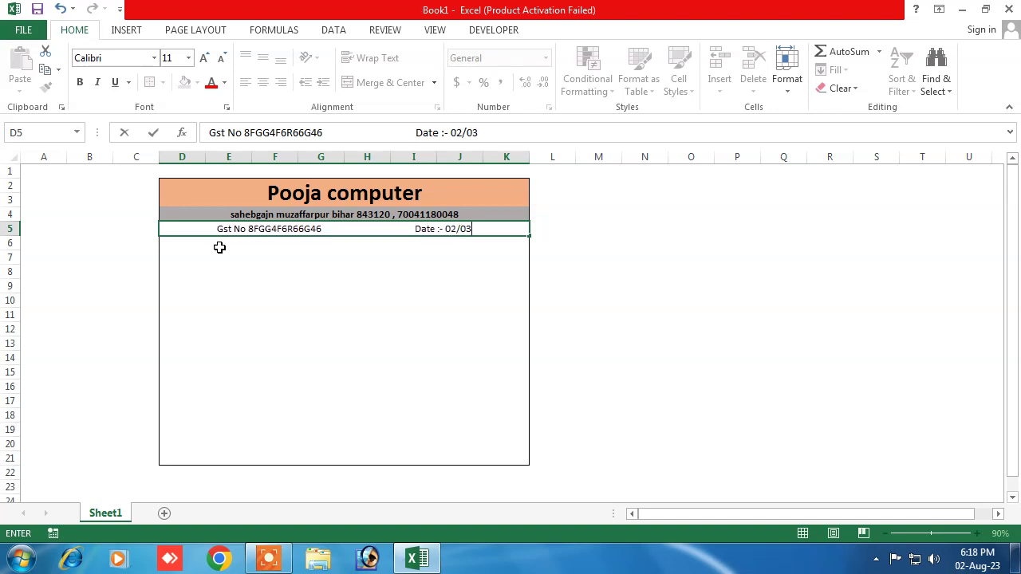
type("/2023")
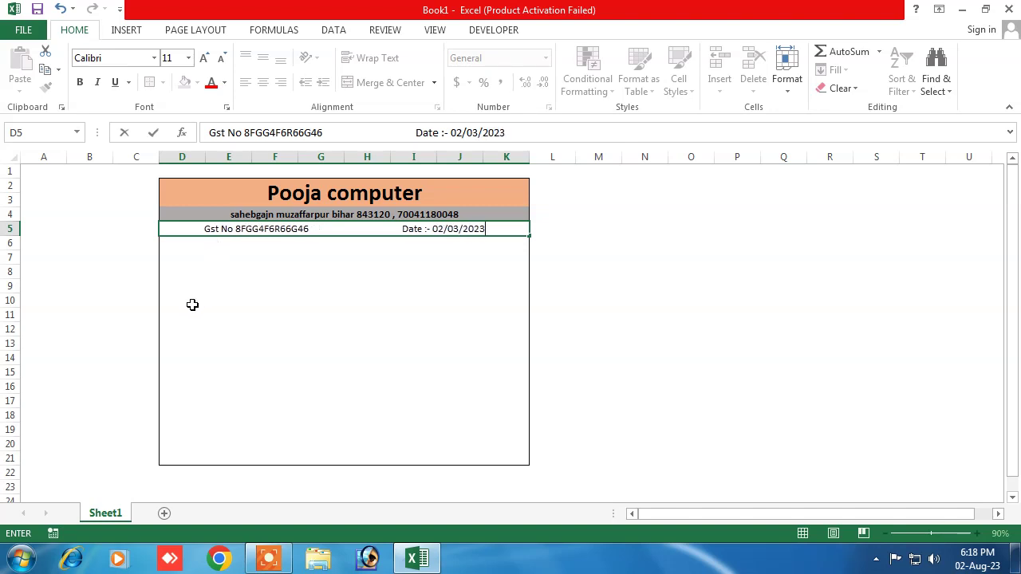
left_click(276, 343)
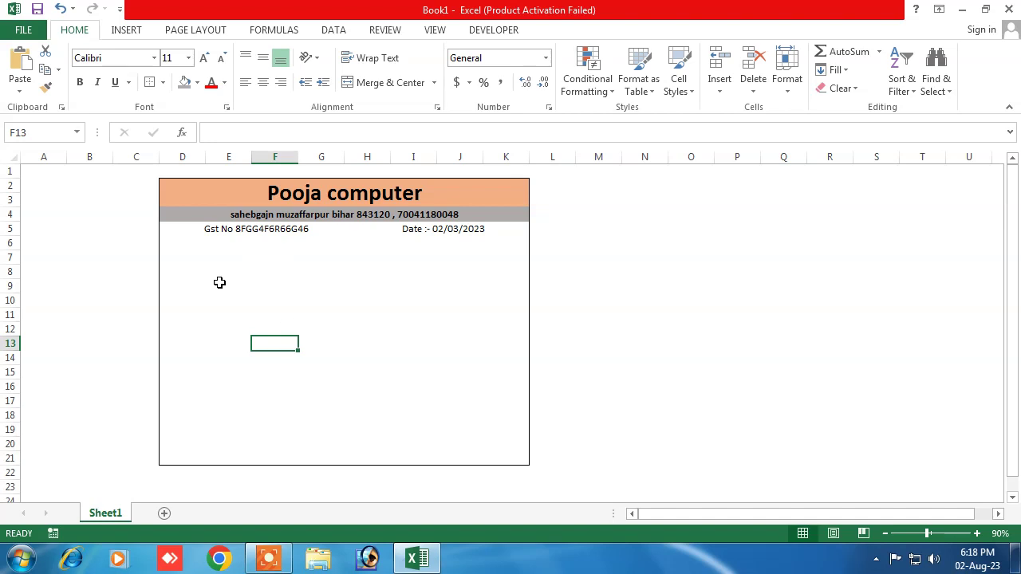
Fill row 5 light gold and add spacing so the GST number sits left and the date right
left_click(192, 229)
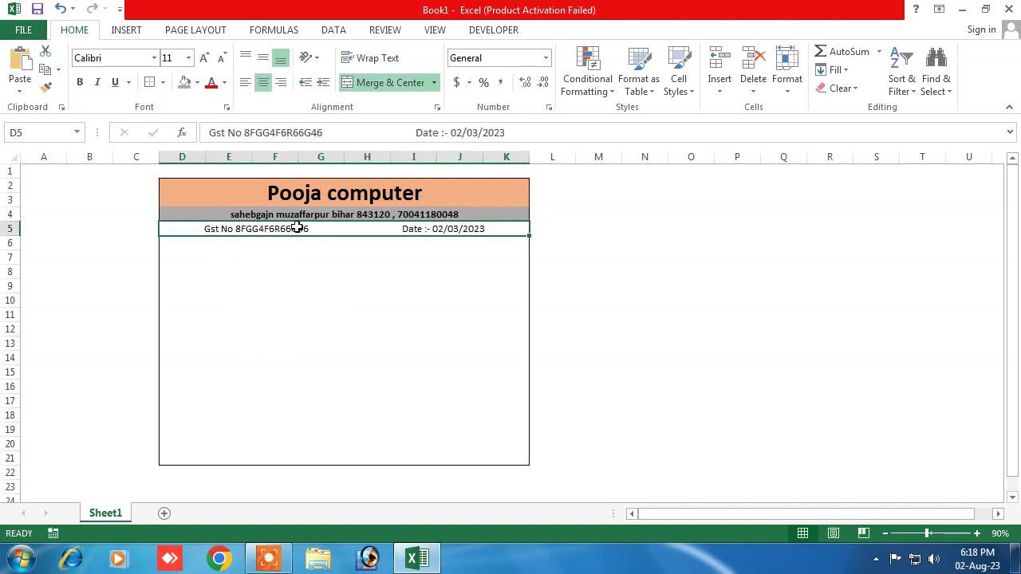
left_click(197, 82)
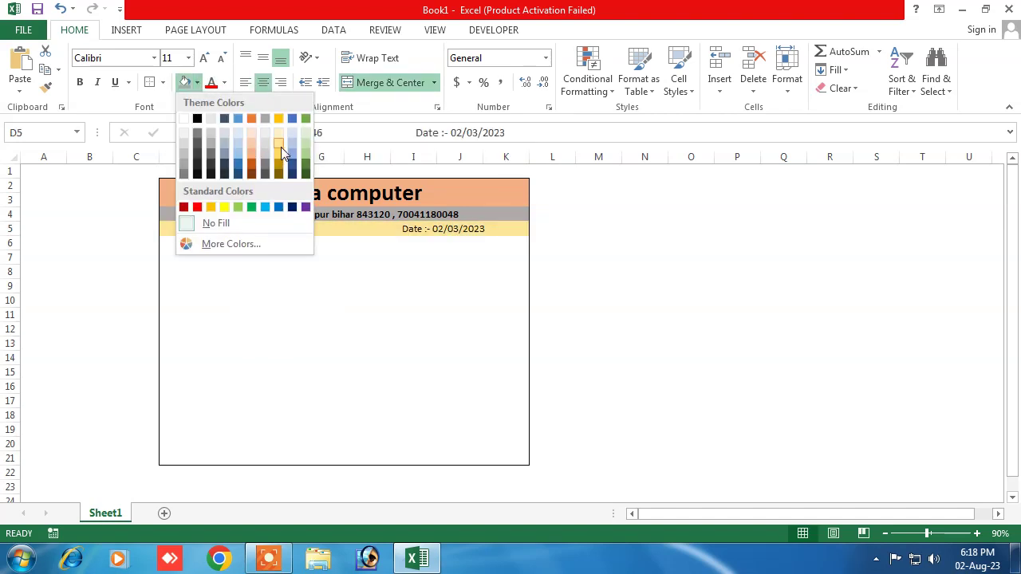
left_click(280, 143)
left_click(303, 306)
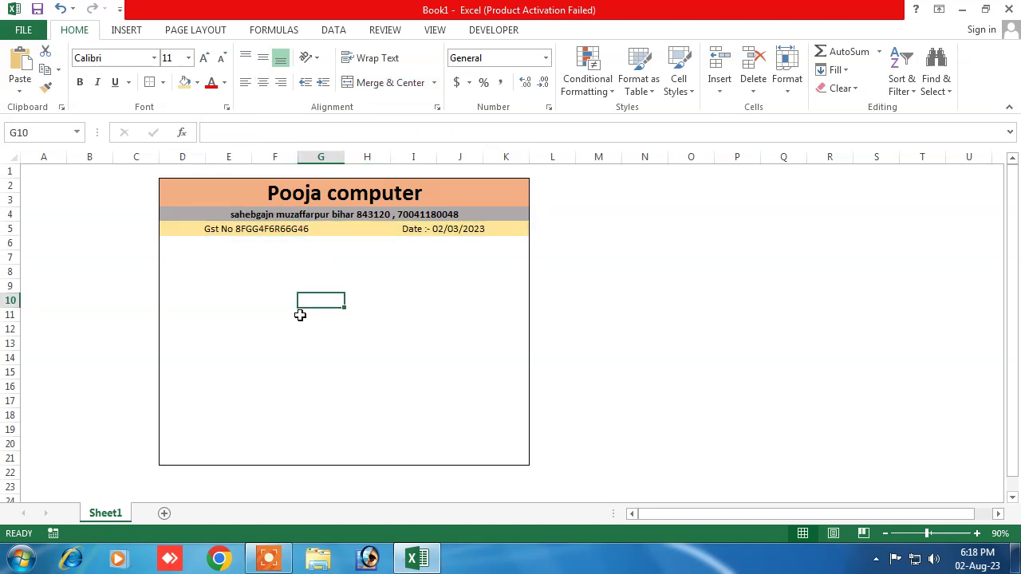
left_click(334, 232)
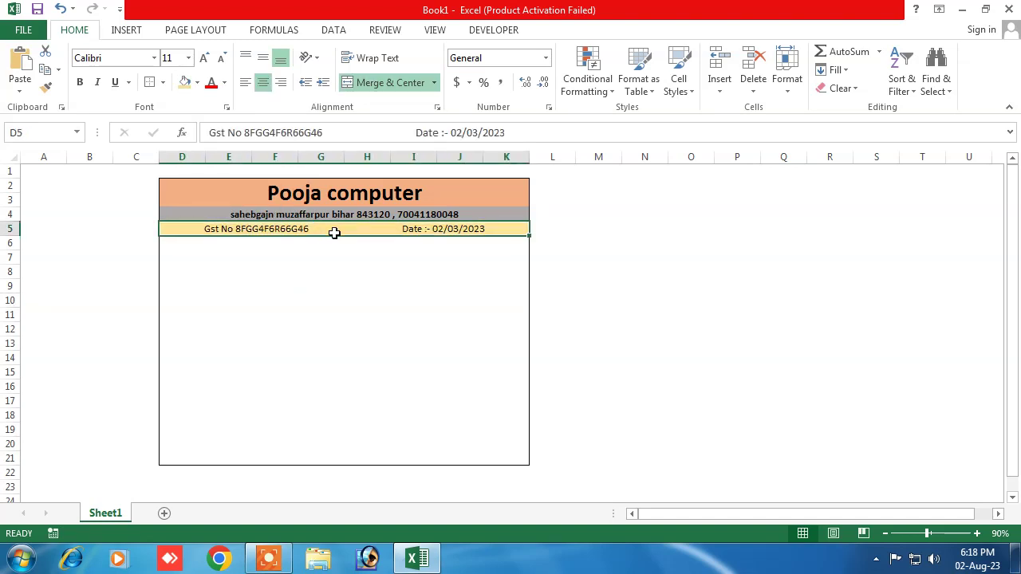
left_click(354, 132)
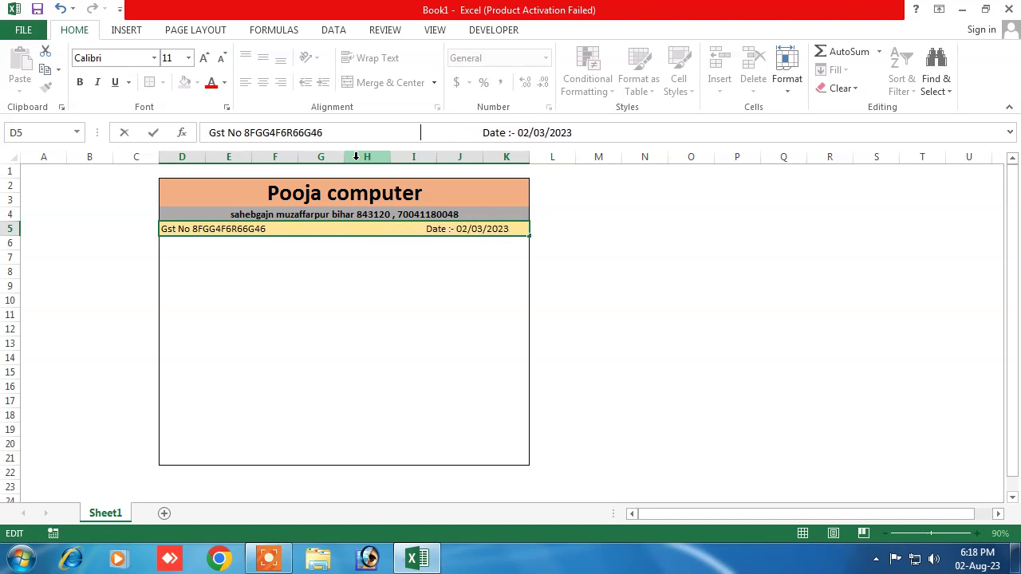
left_click(323, 329)
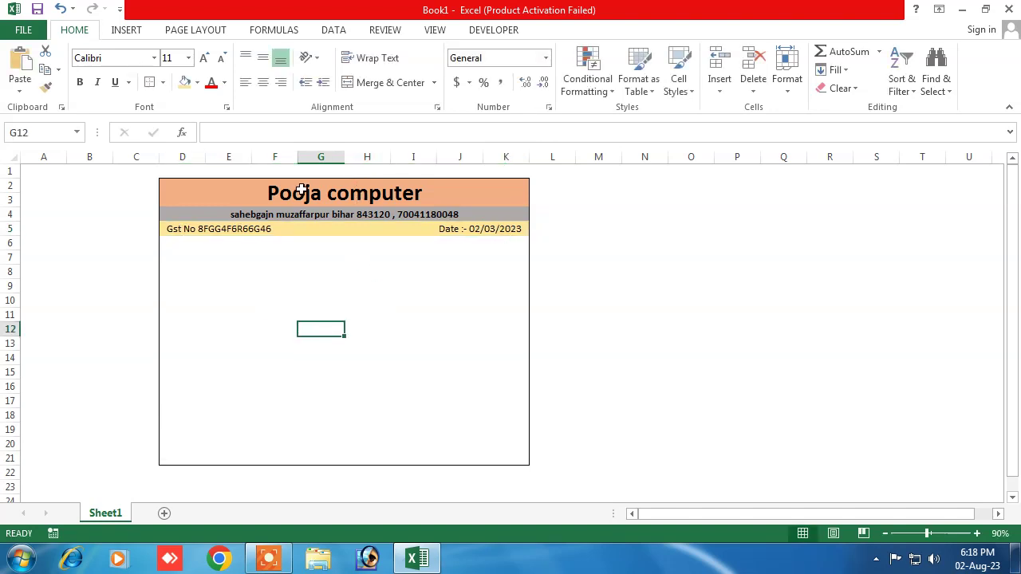
left_click(241, 318)
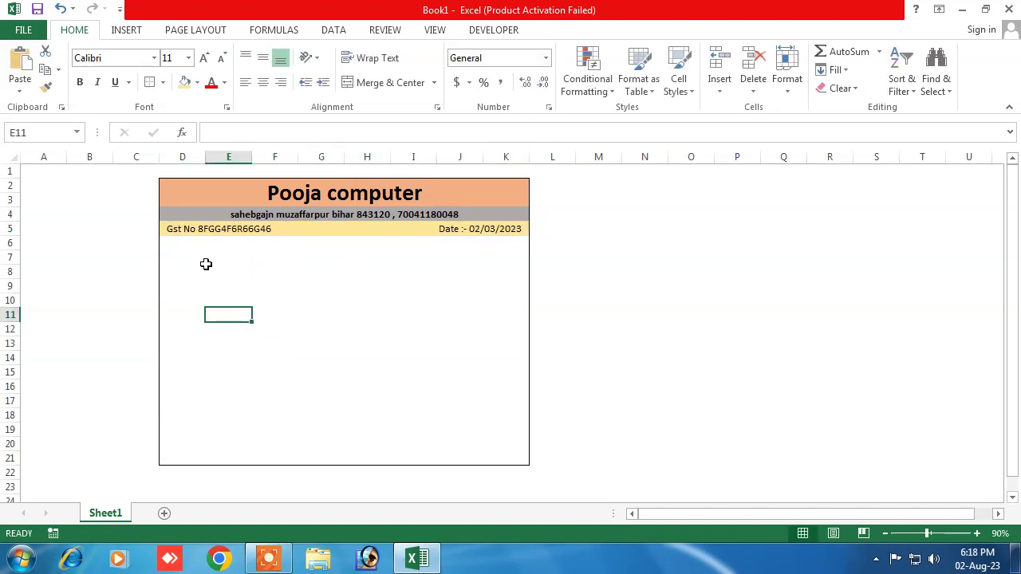
left_click(176, 246)
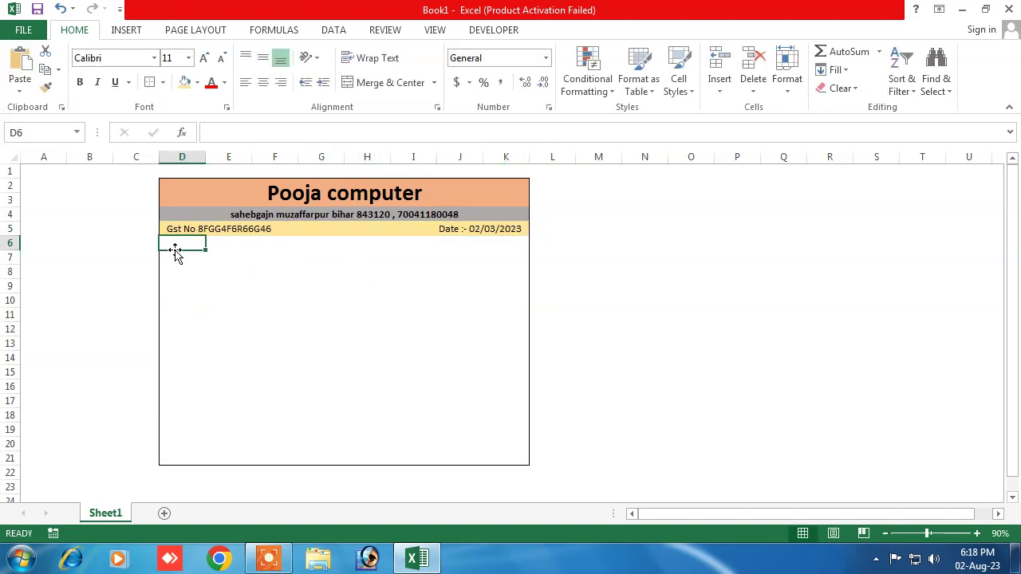
Put all borders on D6:K6 and type 'S . No' into D6
left_click_drag(184, 246, 506, 244)
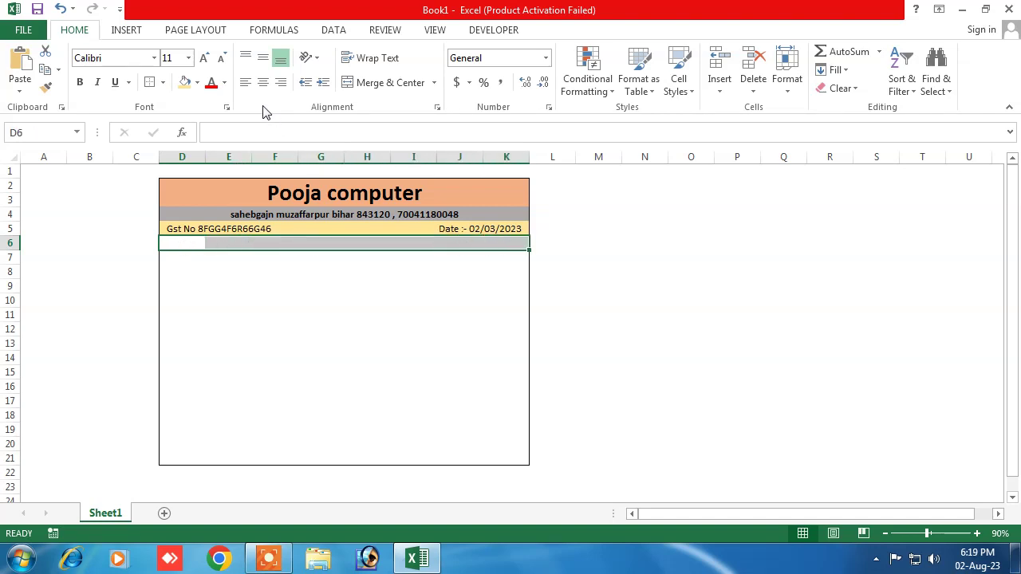
left_click(163, 83)
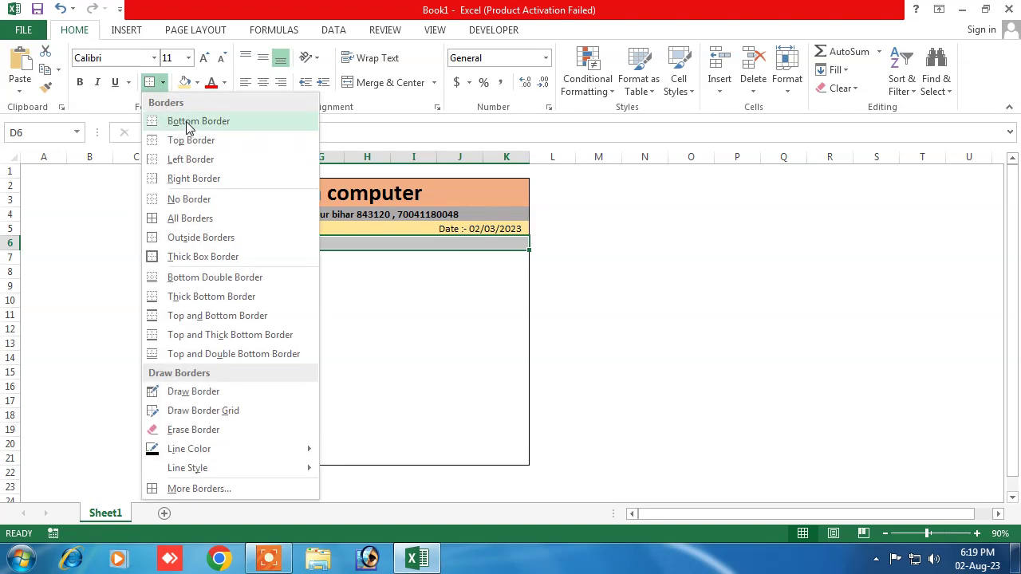
left_click(190, 218)
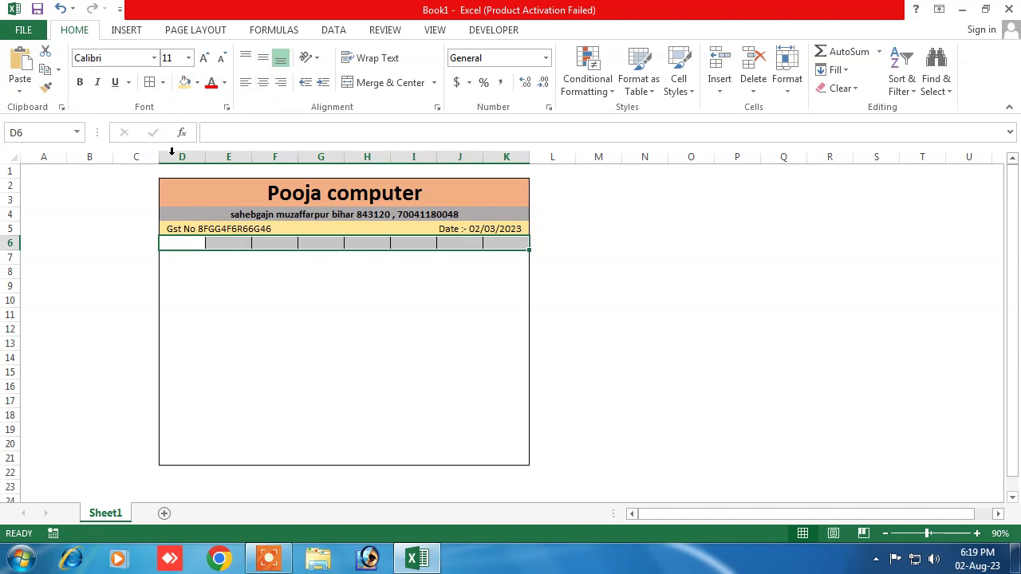
left_click(227, 270)
left_click(191, 242)
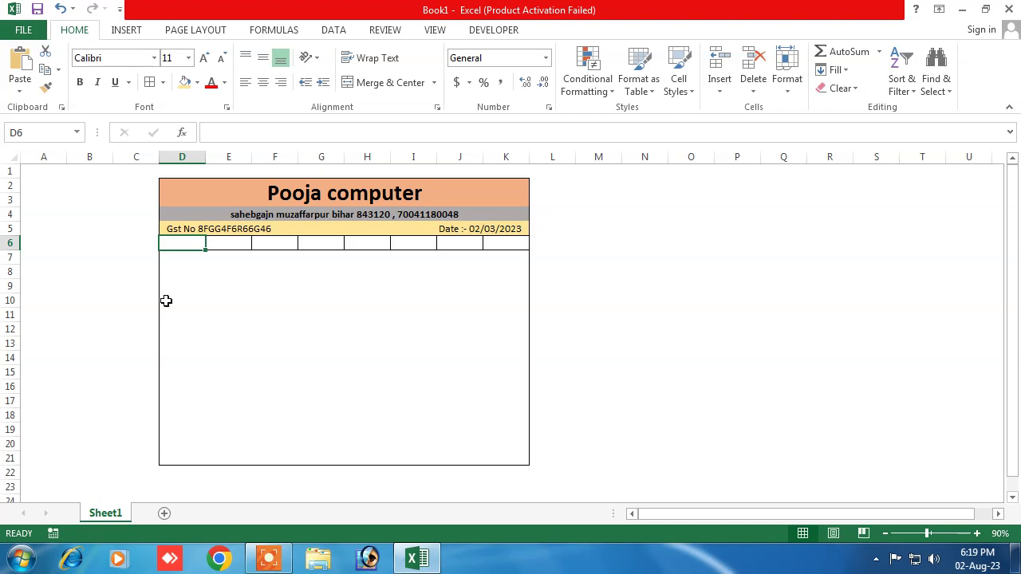
type("S")
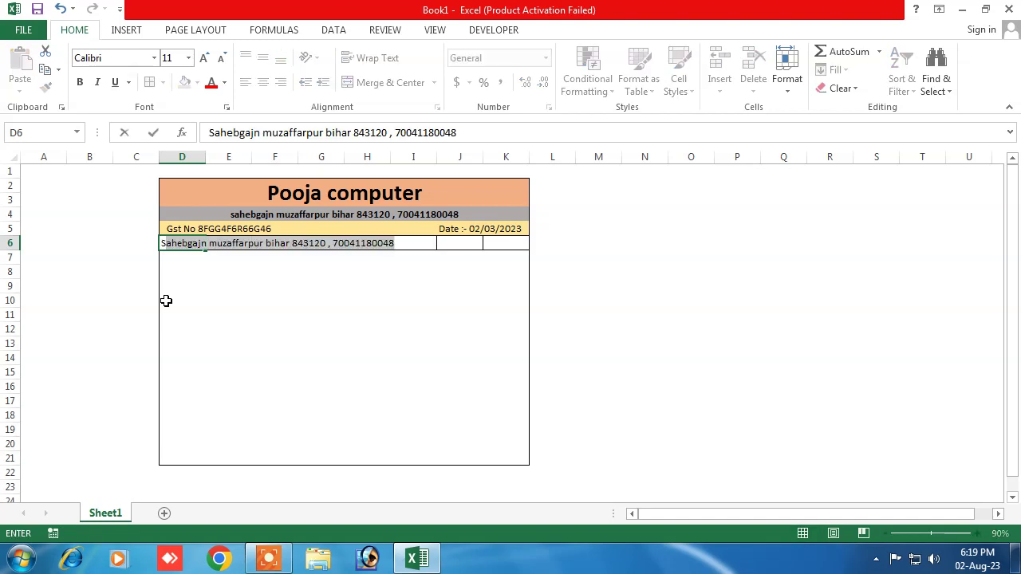
type(" . N")
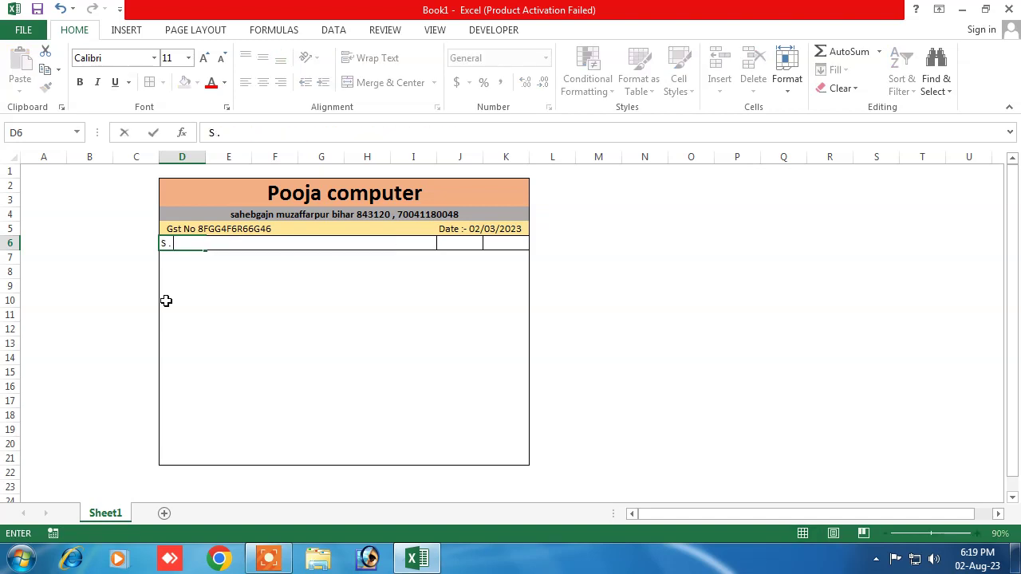
type("o")
Enter the headings S . No, product, Qty and Rate across D6:G6
key("Tab")
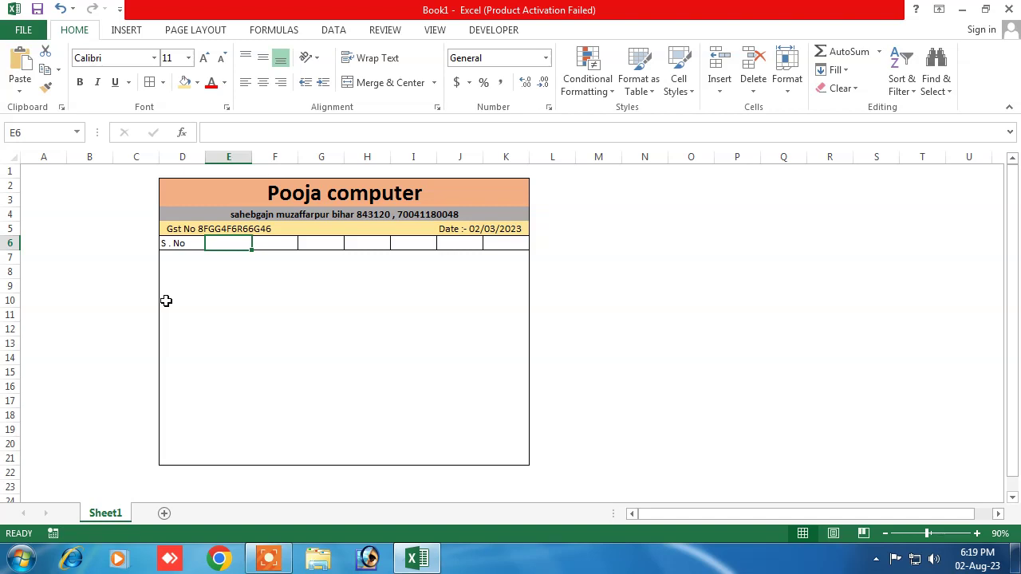
type("product")
key("Tab")
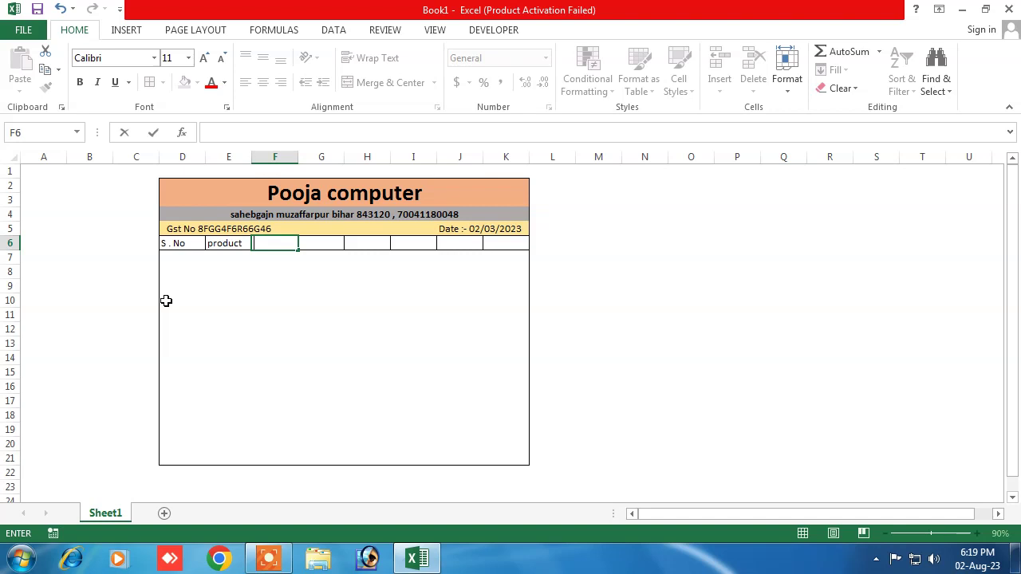
type("Qty")
key("Tab")
type("Rate")
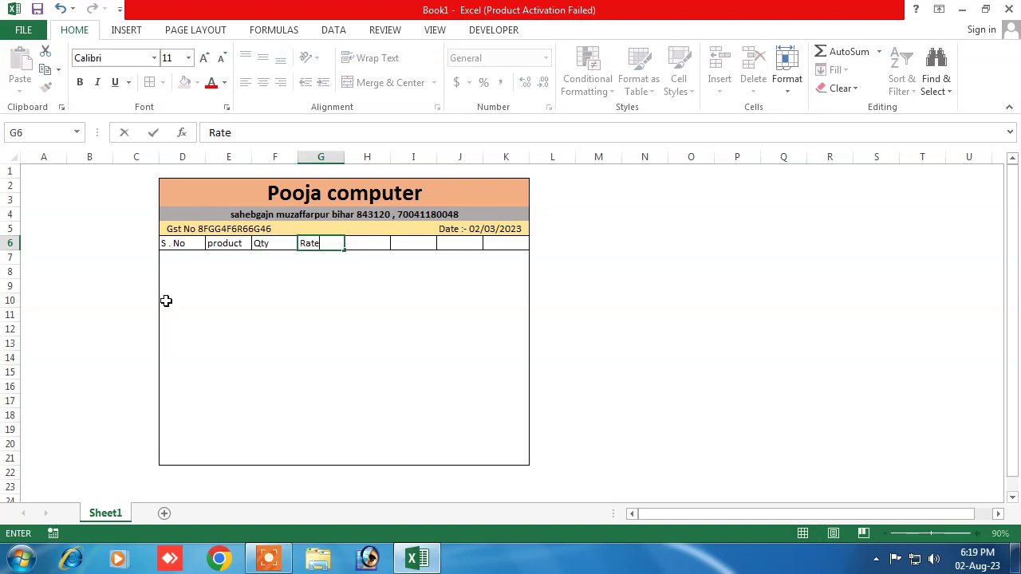
key("Tab")
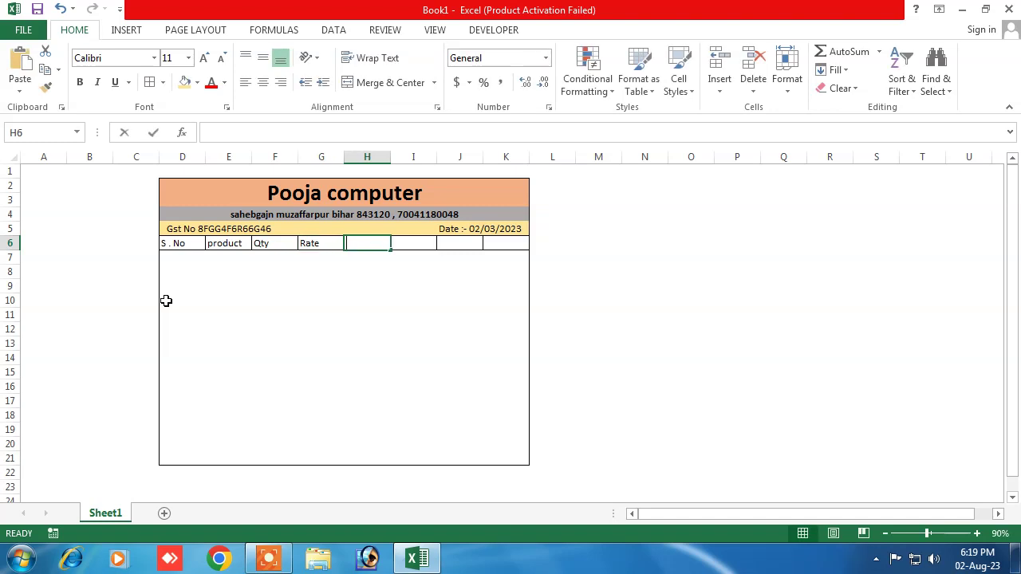
Enter the headings Amount, CGST, SGST and Total across H6:K6
type("am")
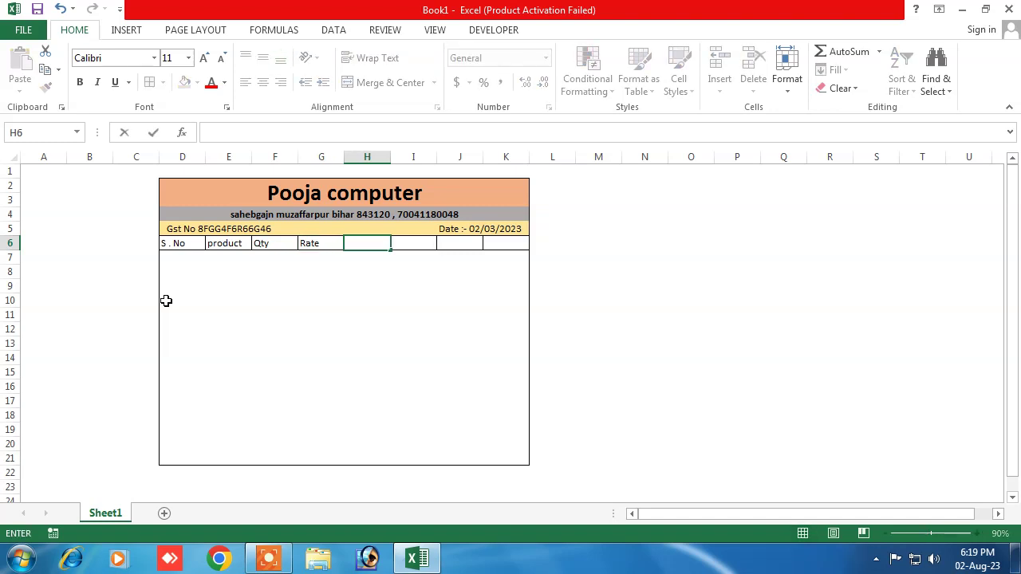
type("unt")
key("Tab")
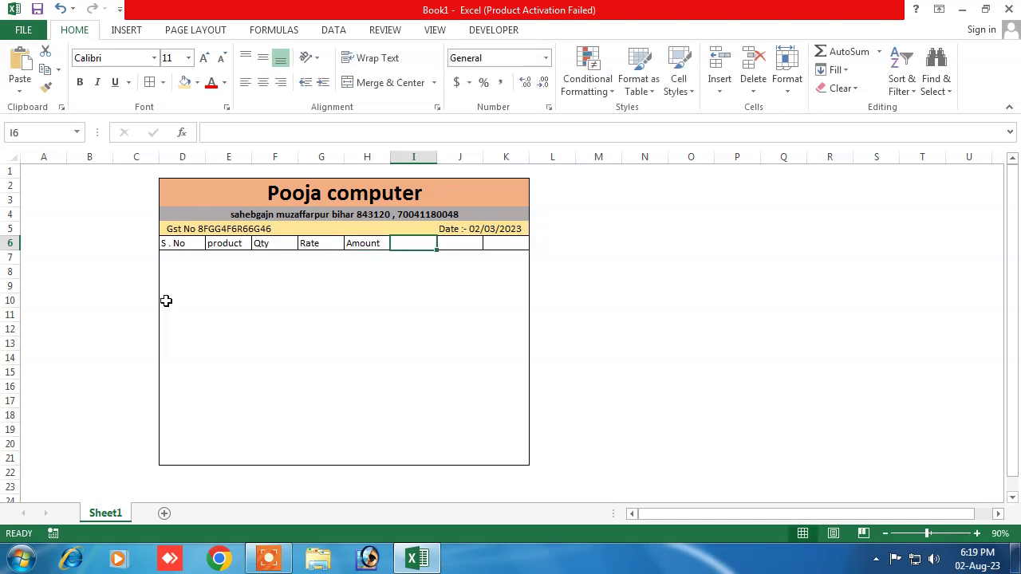
type("CGST")
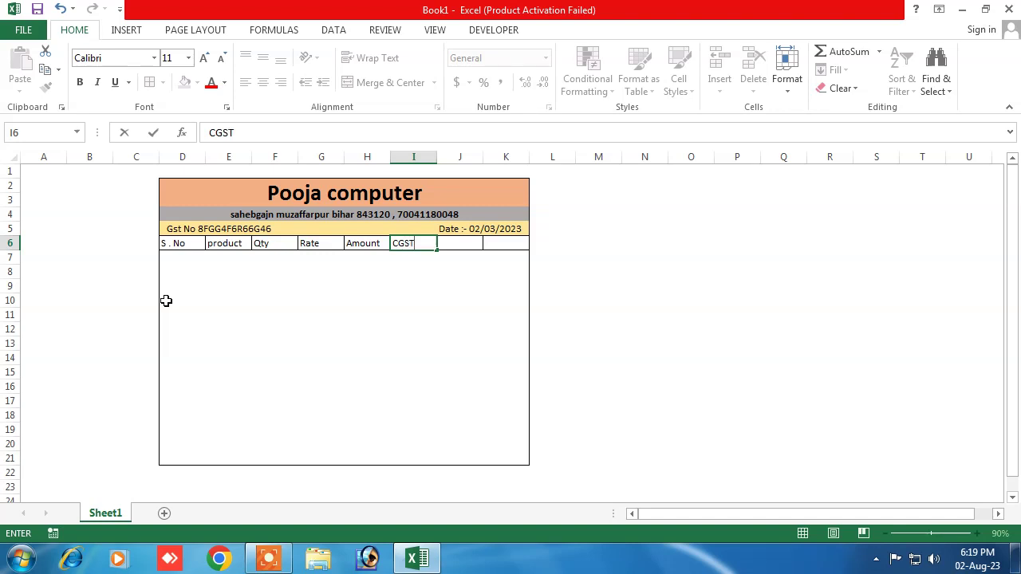
key("Tab")
type("SG")
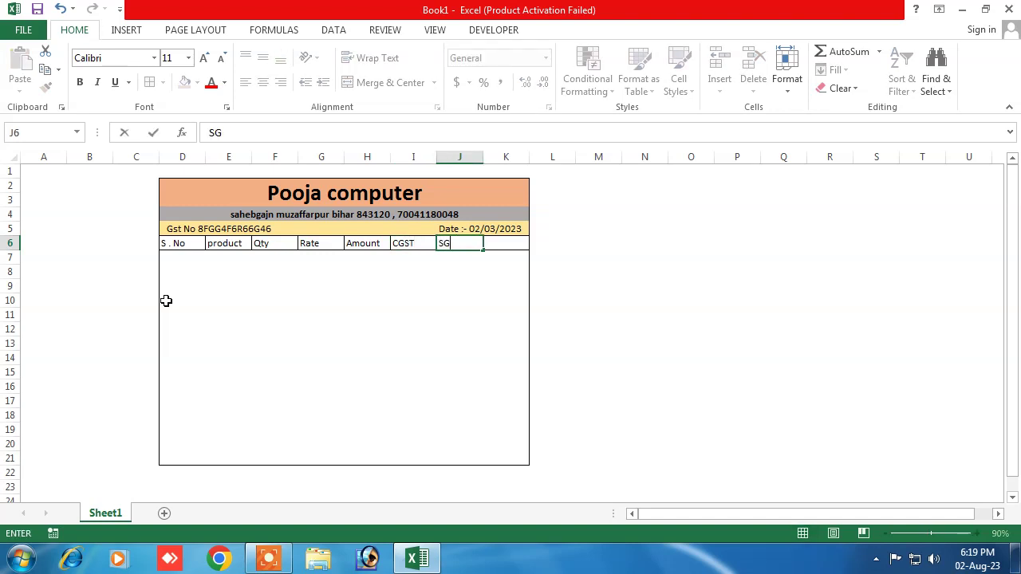
key("Tab")
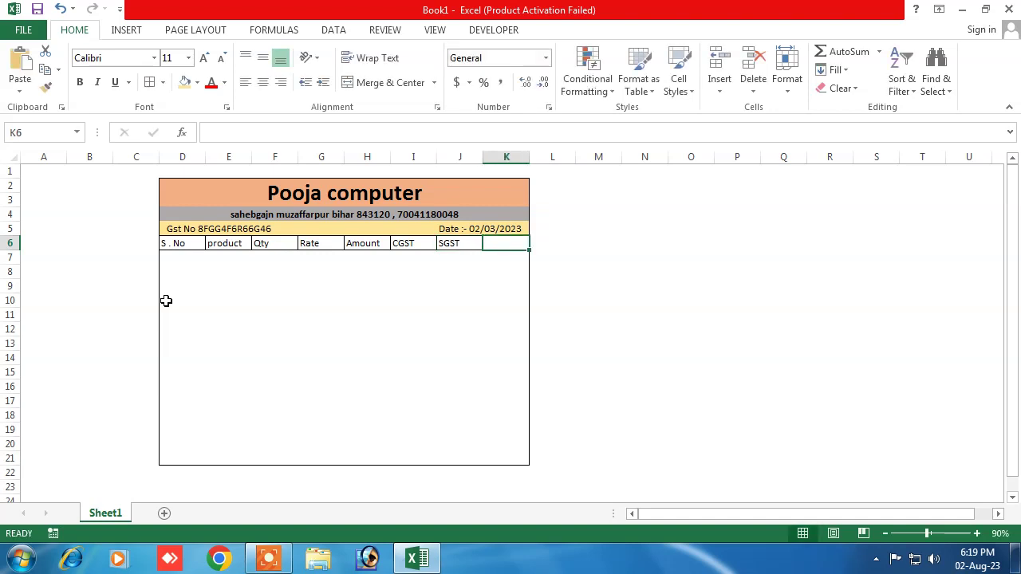
type("t")
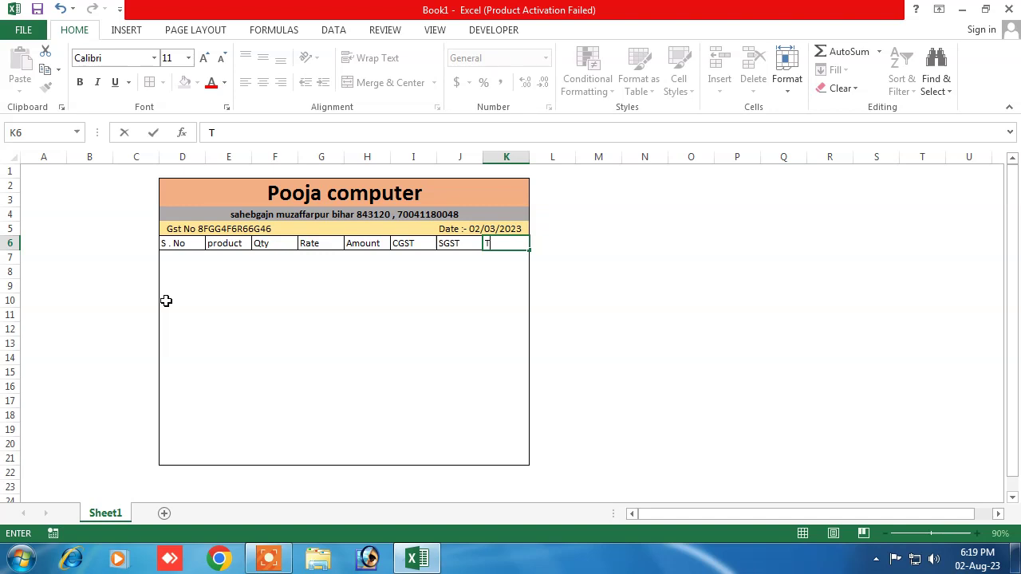
type("otal")
left_click(329, 298)
Centre the contents of the heading row and table area below it
mouse_move(176, 244)
left_mouse_down()
mouse_move(420, 288)
mouse_move(502, 458)
left_mouse_up()
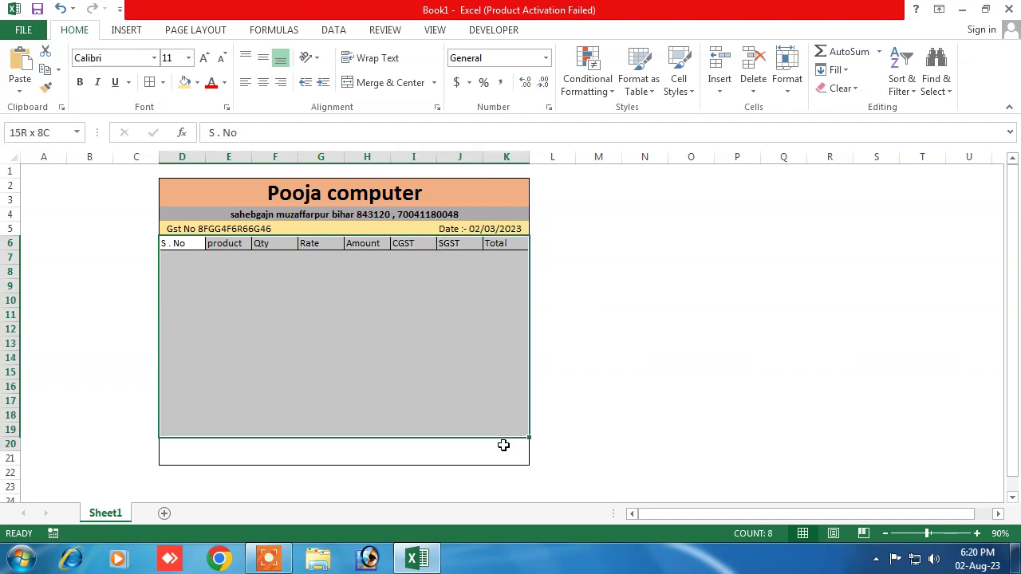
left_click(262, 82)
left_click(320, 343)
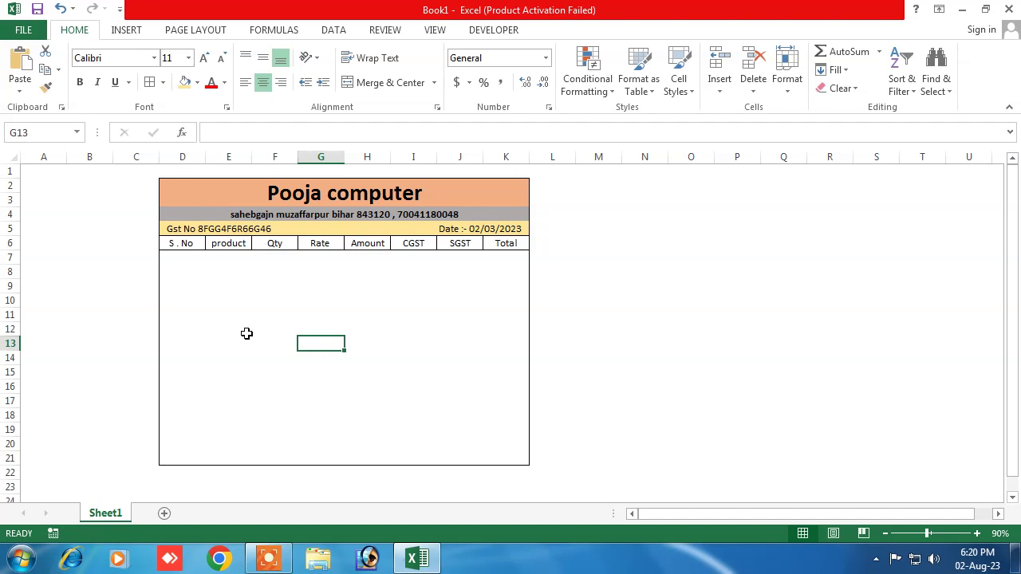
Apply All Borders to D6:K17 to grid the item rows
mouse_move(180, 244)
left_mouse_down()
mouse_move(507, 364)
mouse_move(508, 397)
left_mouse_up()
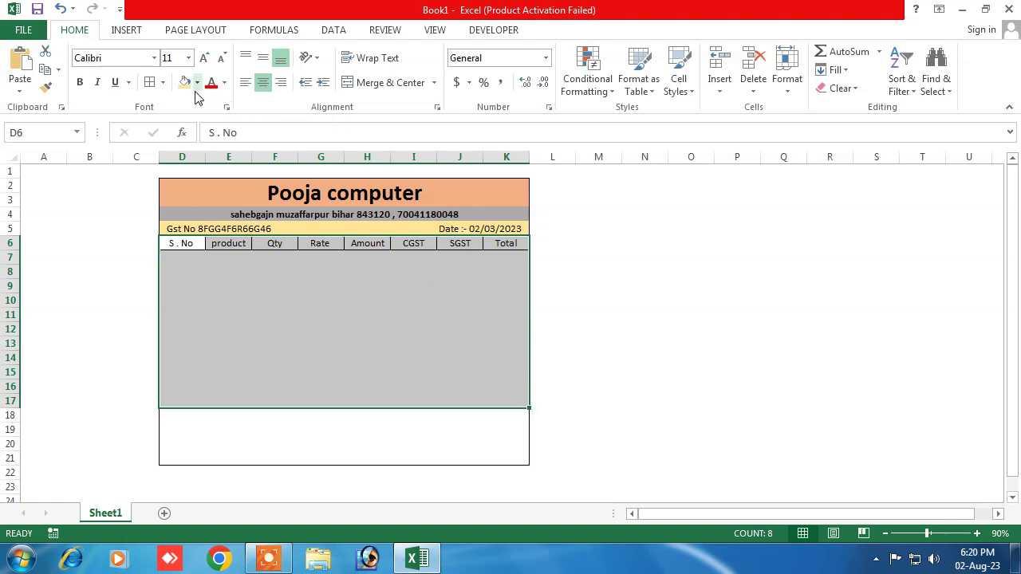
left_click(162, 83)
left_click(163, 218)
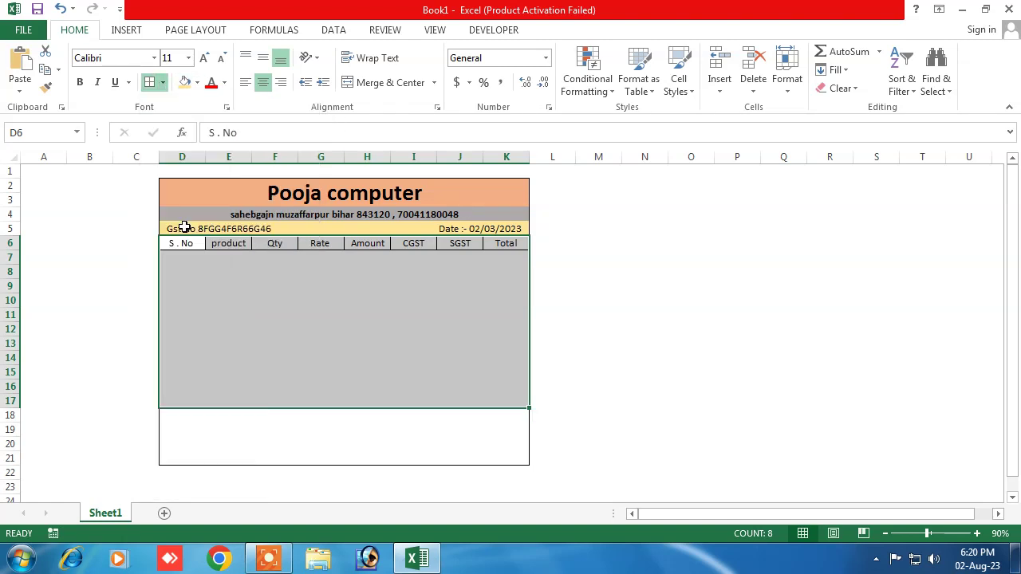
left_click(351, 314)
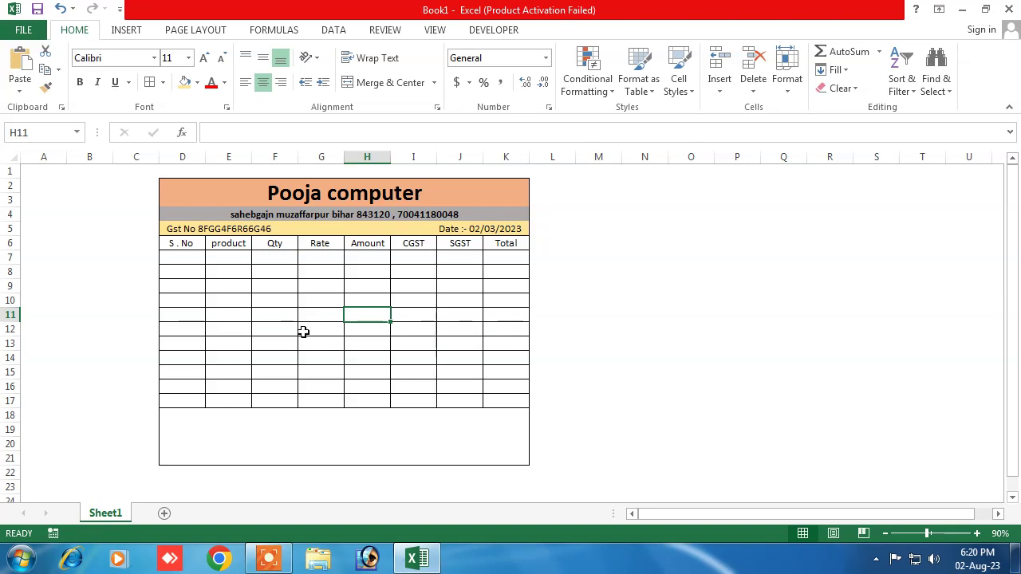
left_click(414, 320)
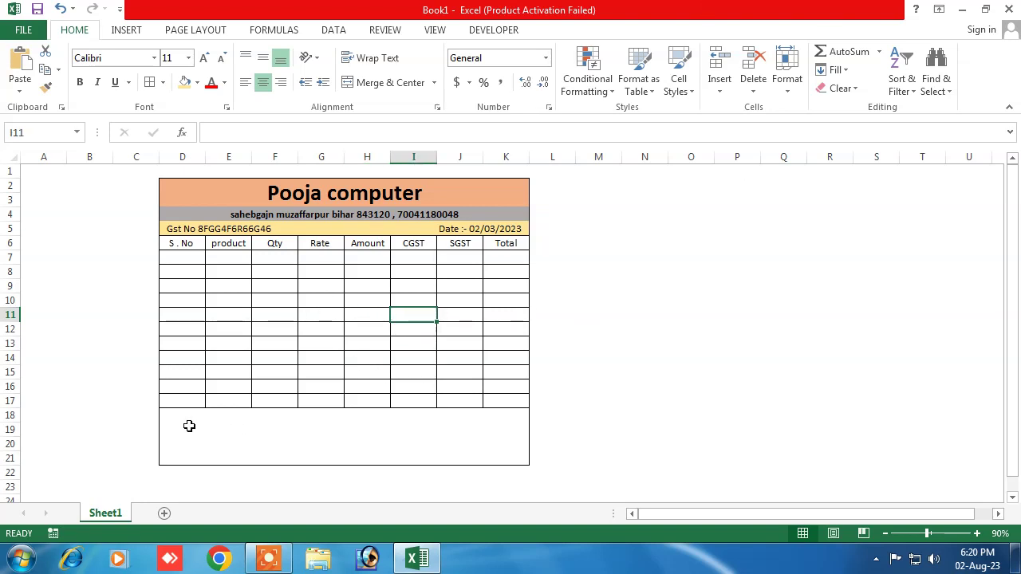
Merge D18:K21 into a single blank cell, then cancel the Draw Border tool
left_click_drag(183, 417, 504, 456)
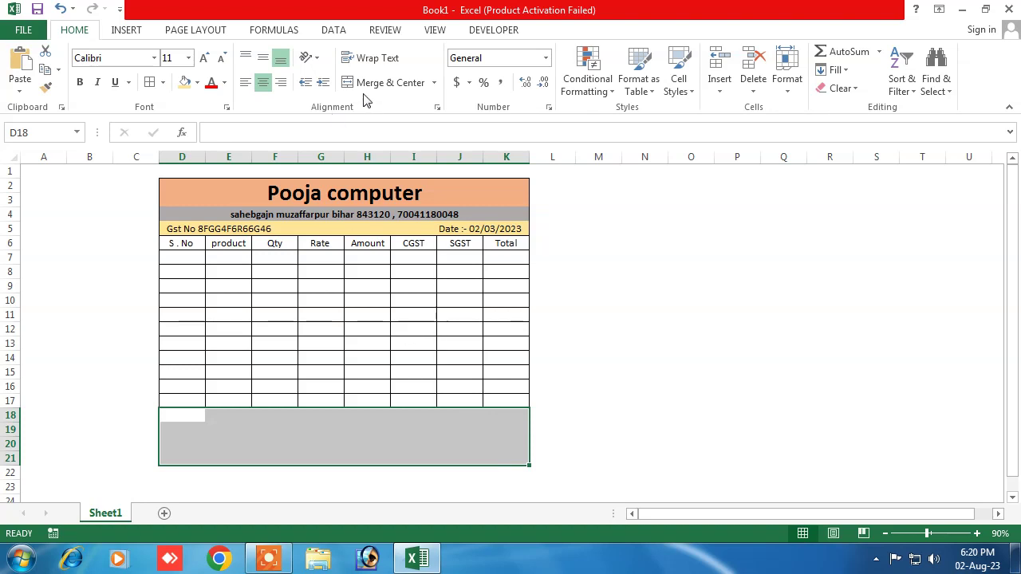
left_click(381, 83)
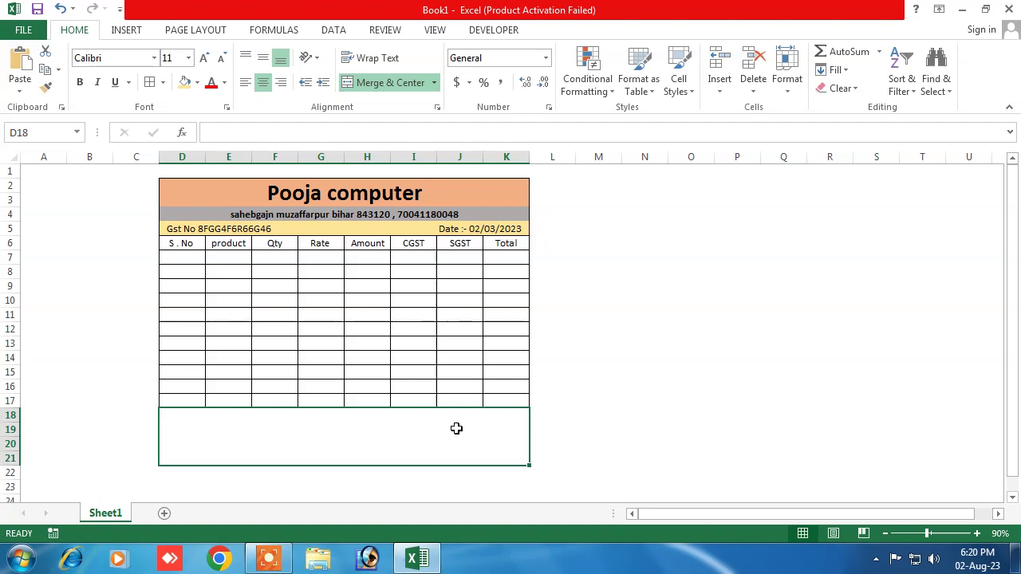
left_click(163, 82)
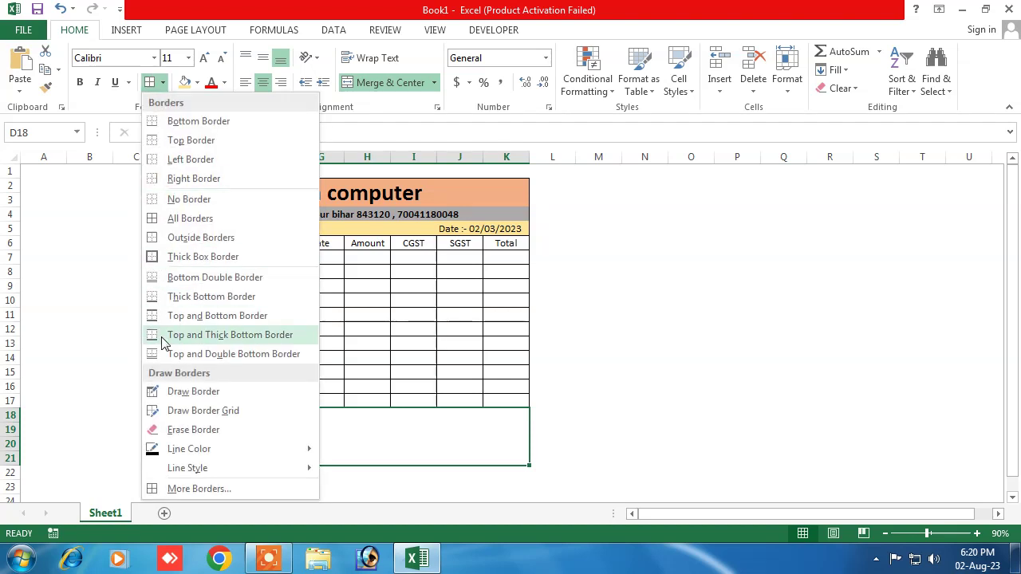
left_click(190, 391)
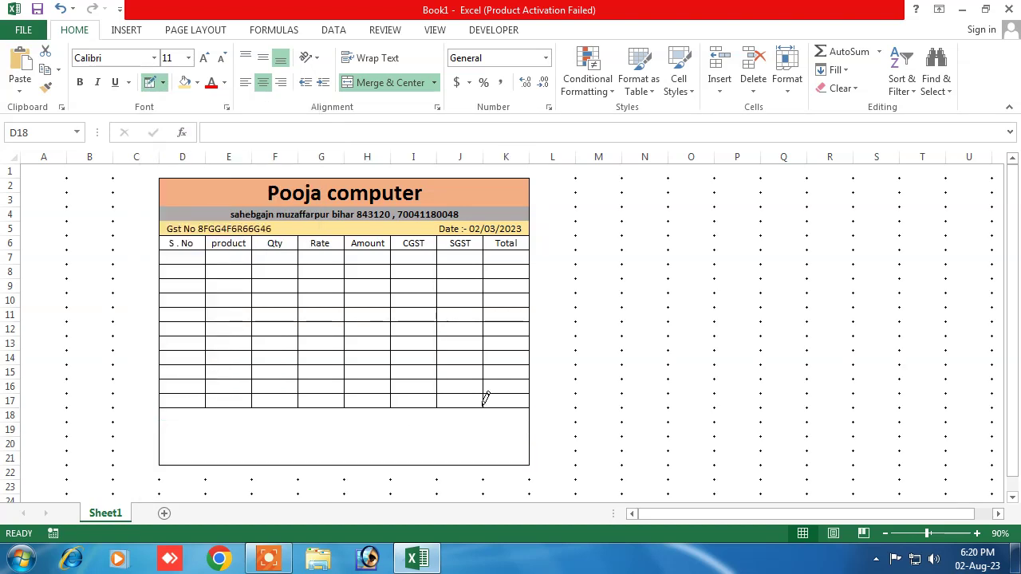
key("Escape")
left_click(482, 405)
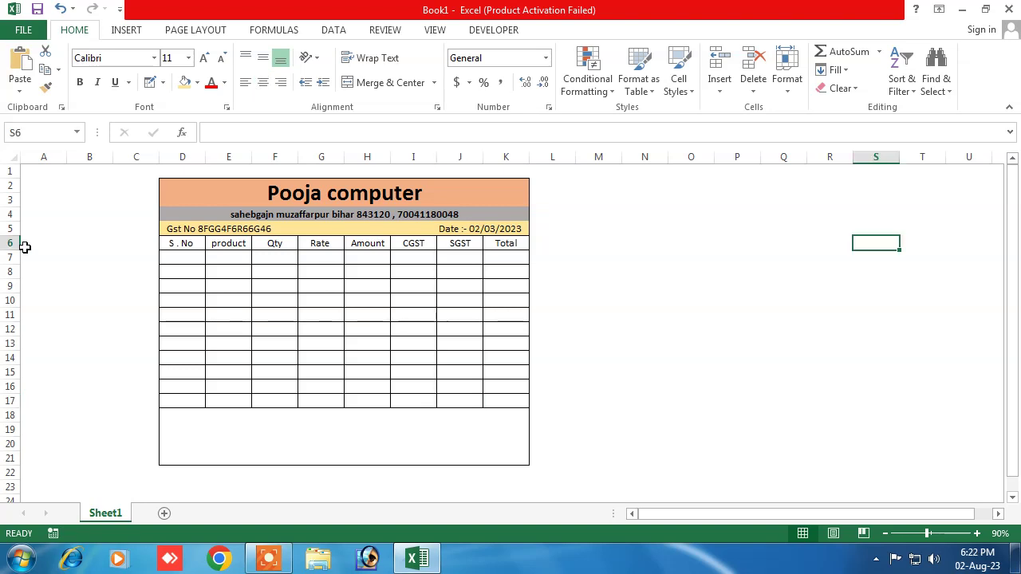
Enter the items mouse, ups, cpu, ssd, hd, mb, sd, upsc, kb, ram, fan and move them into E7:E17
left_click(190, 258)
left_click(234, 257)
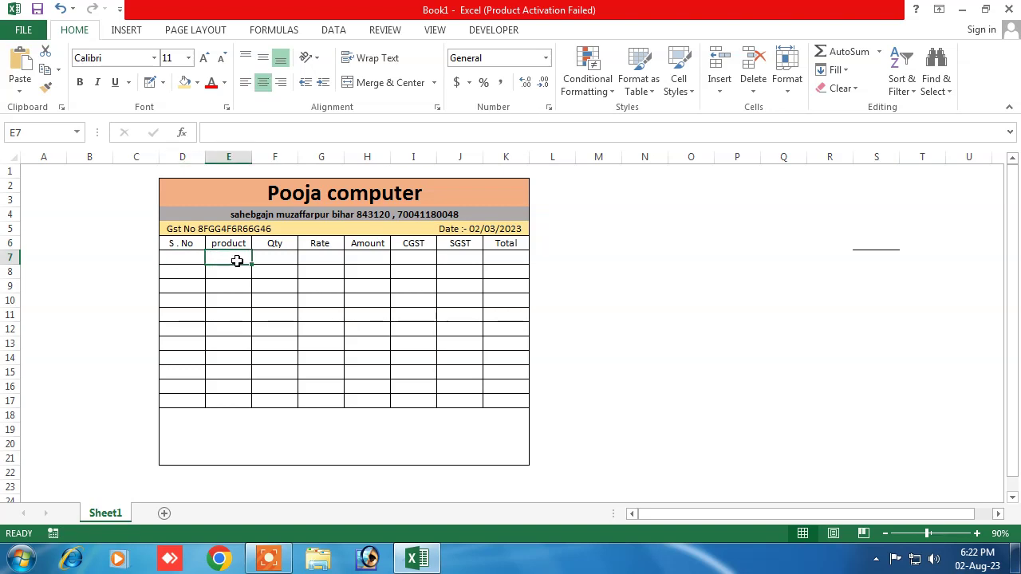
left_click(286, 258)
left_click(331, 256)
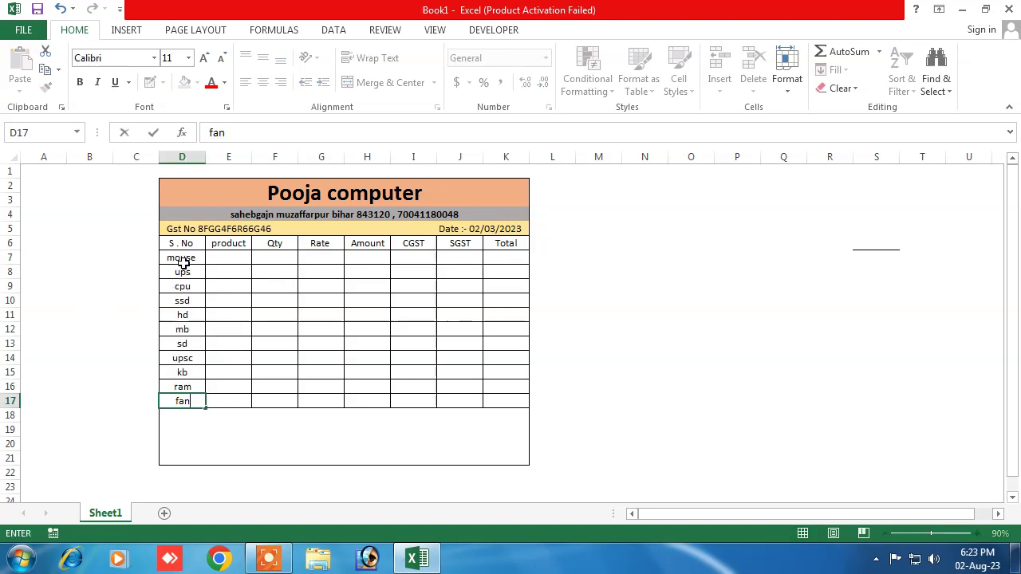
left_click_drag(182, 258, 200, 326)
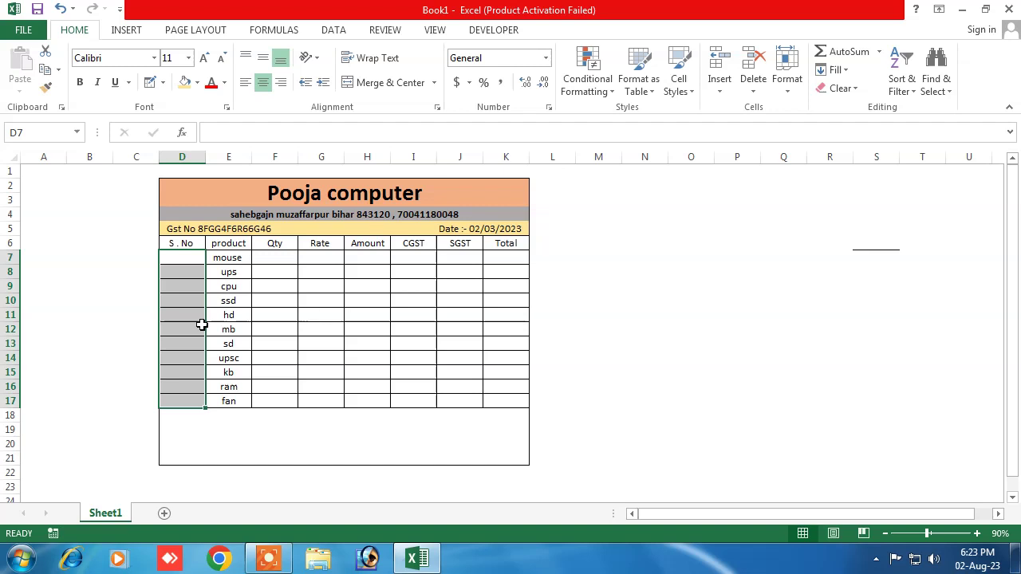
left_click_drag(204, 260, 231, 256)
left_click(182, 256)
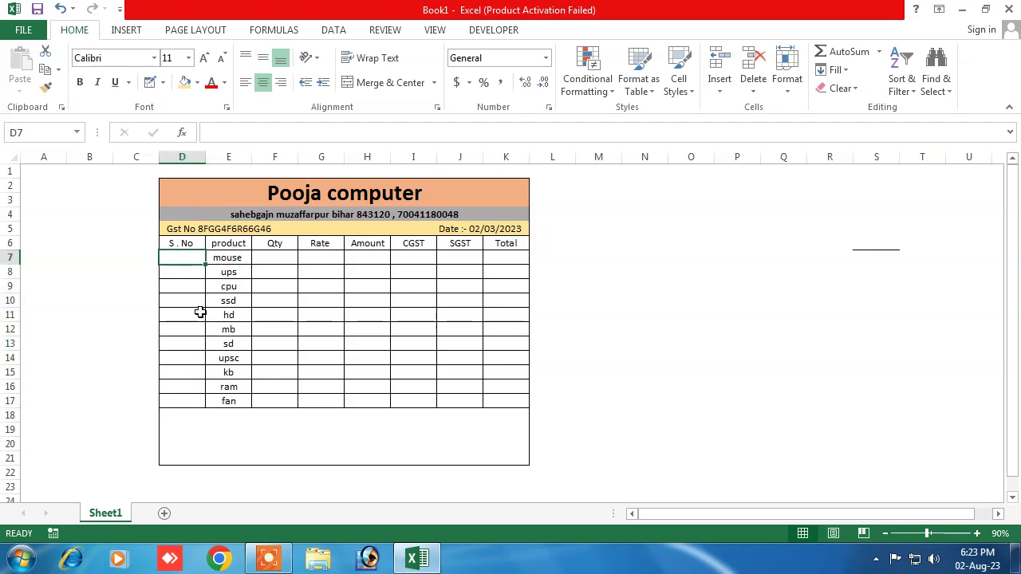
Number D7:D17 from 1 to 11 by filling down a 1, 2 series
type("1")
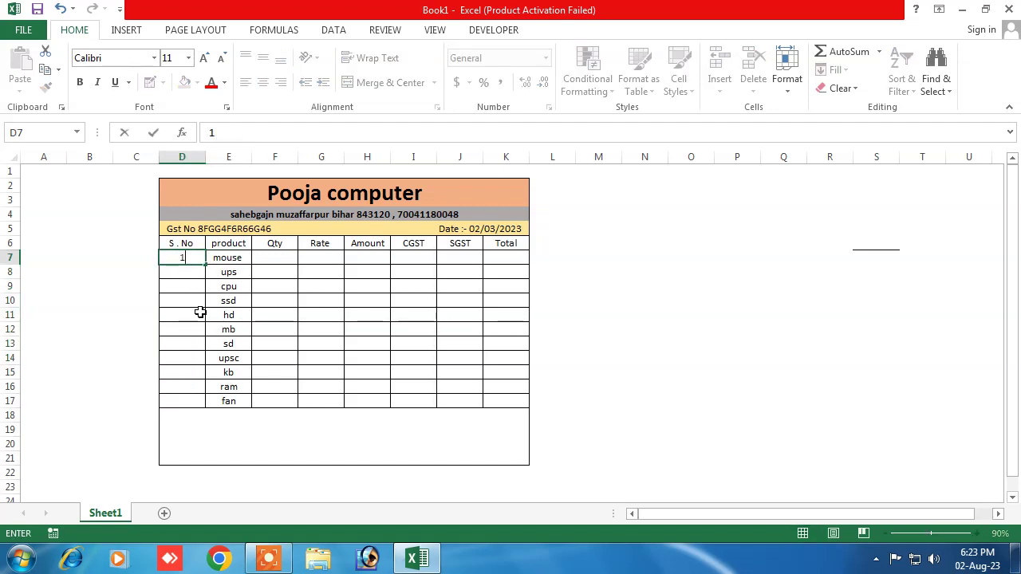
key("Return")
type("2")
key("Return")
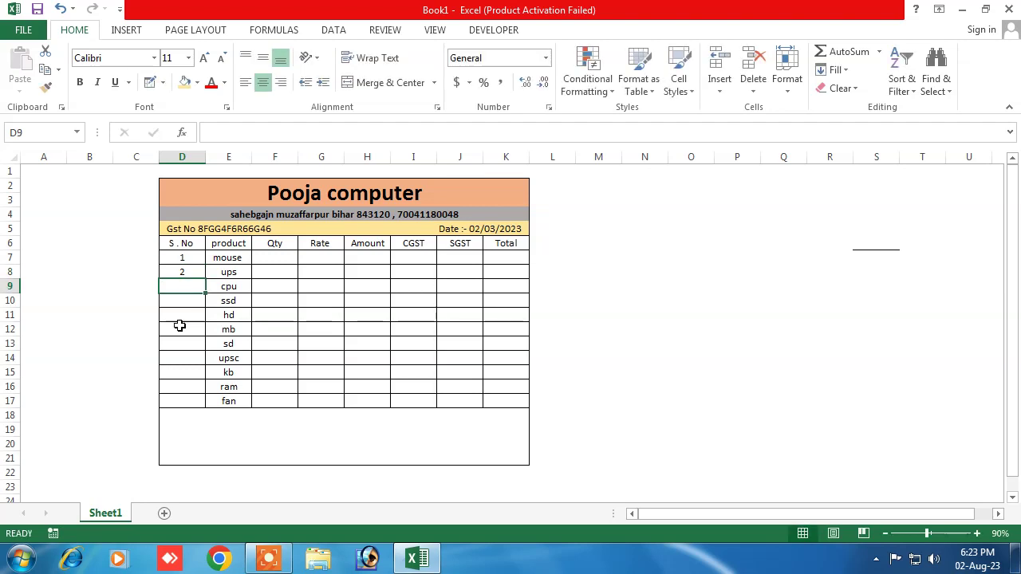
left_click(173, 255)
left_click_drag(190, 280, 190, 275)
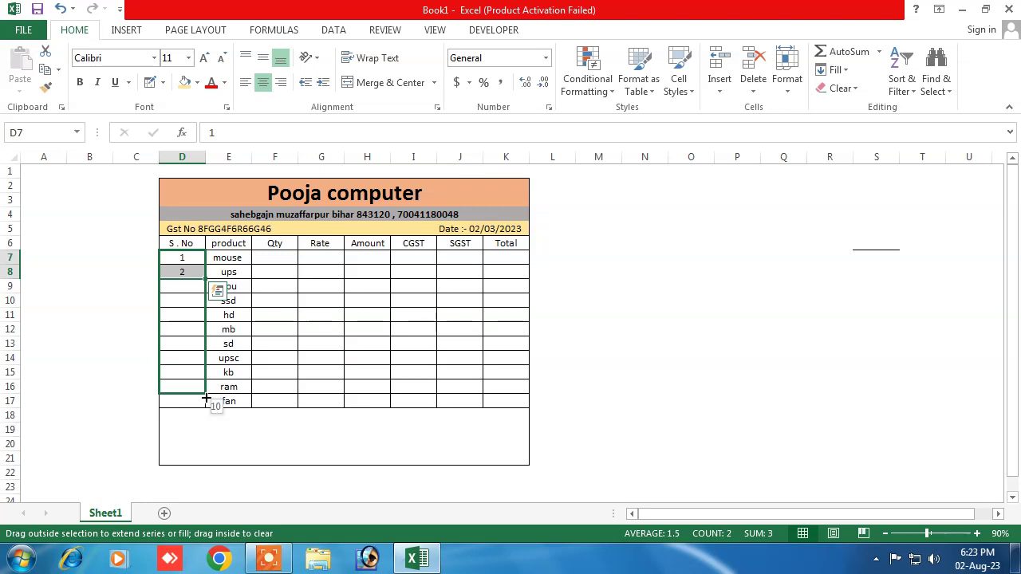
left_click_drag(206, 297, 209, 403)
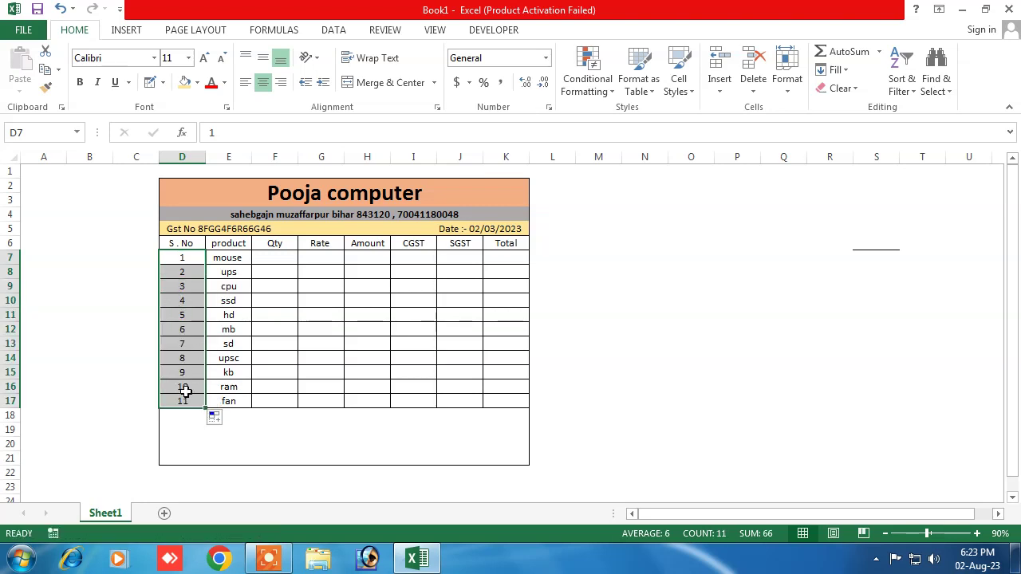
left_click(268, 258)
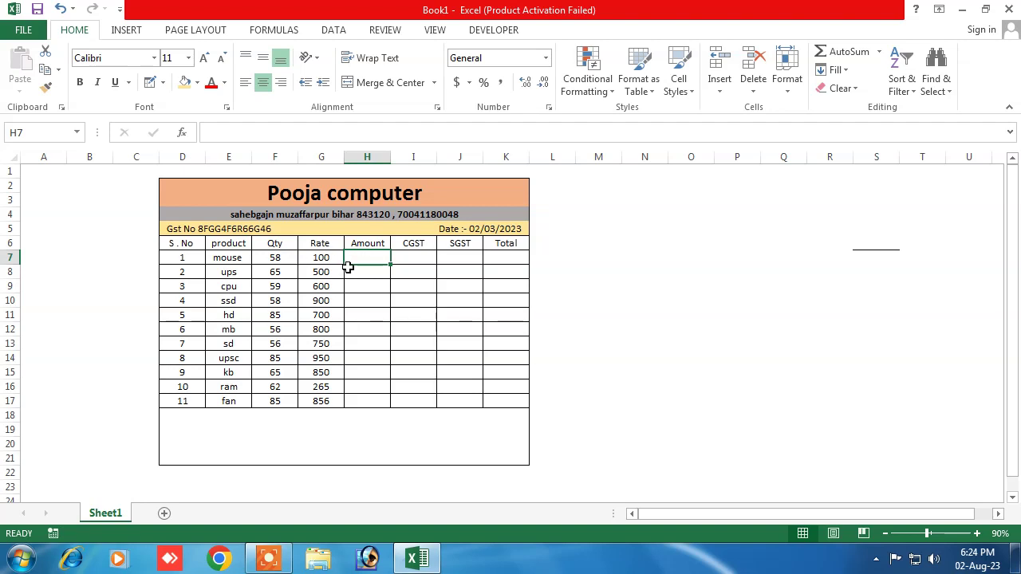
Enter =F7*G7 in H7 (5800 for mouse) and fill it down to H17
type("=")
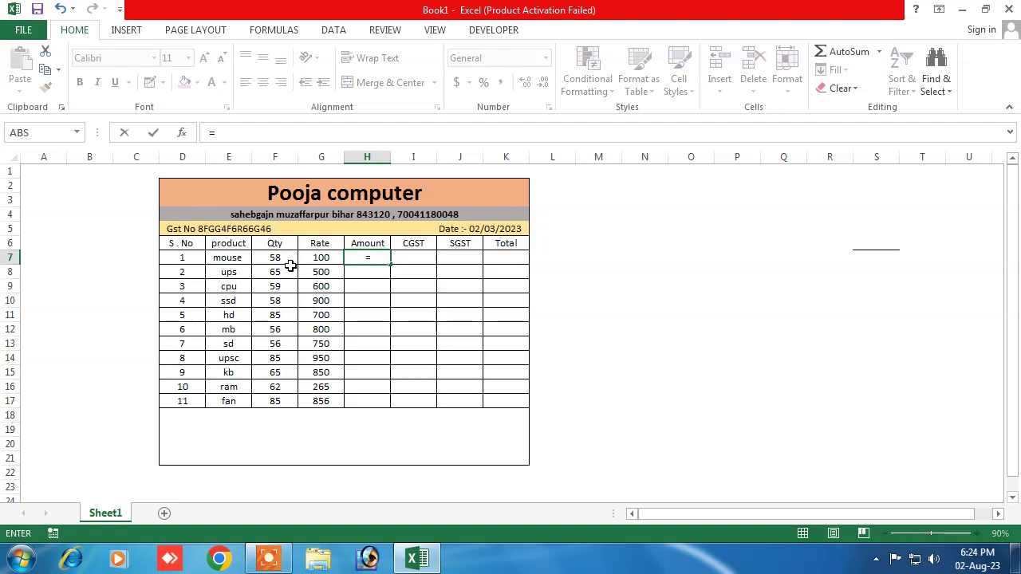
left_click(277, 259)
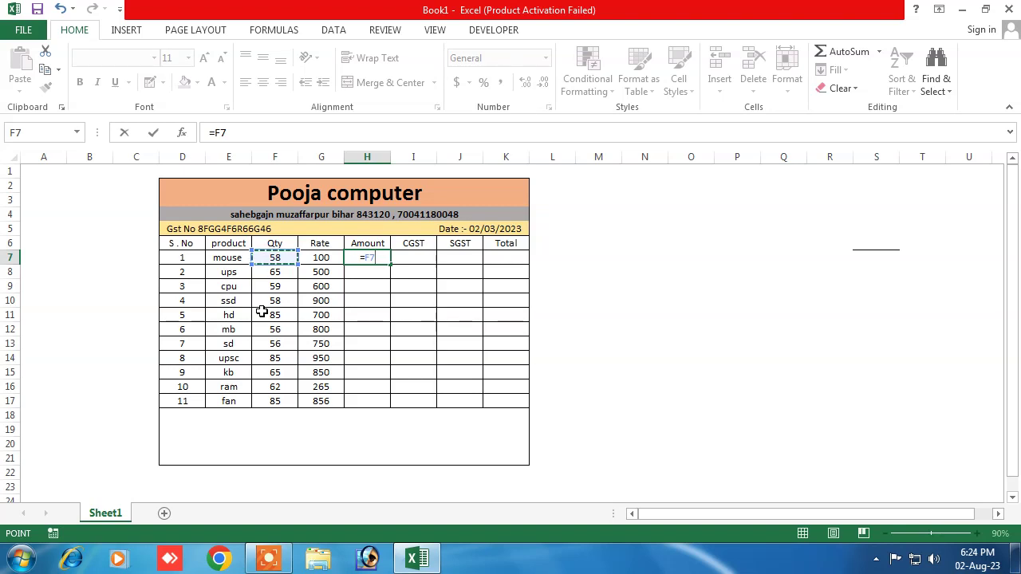
type("*")
left_click(320, 258)
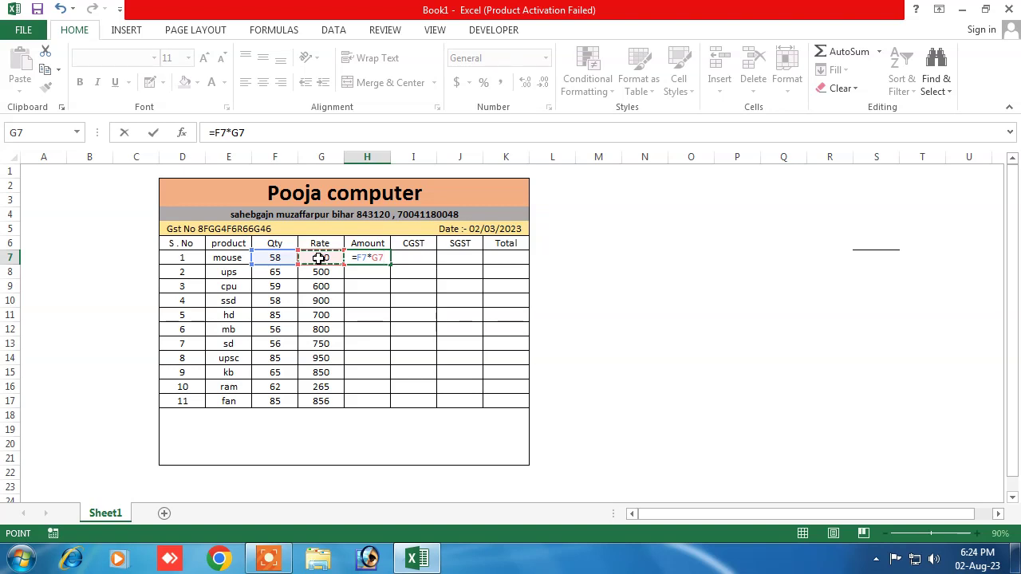
key("Return")
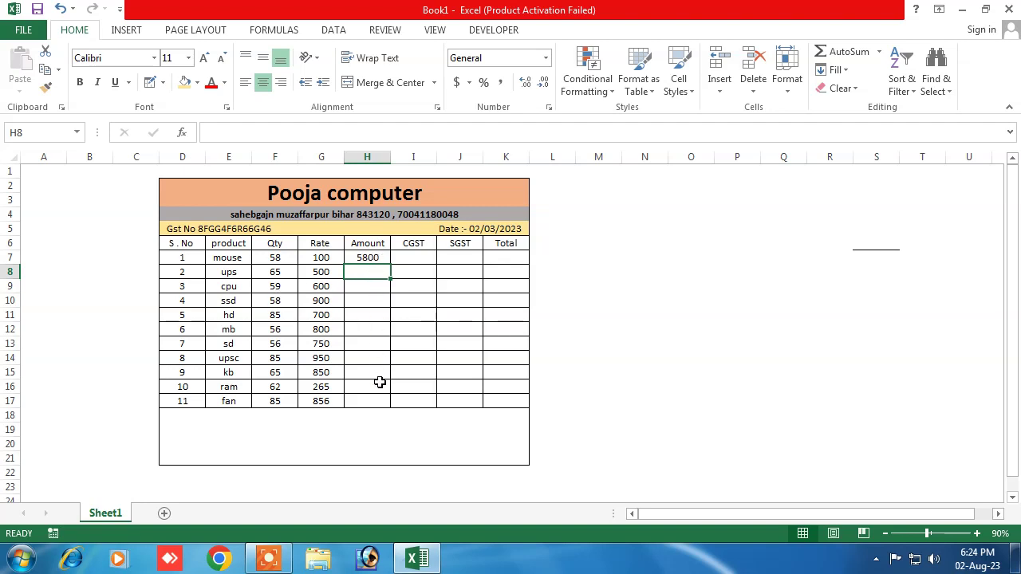
left_click(369, 257)
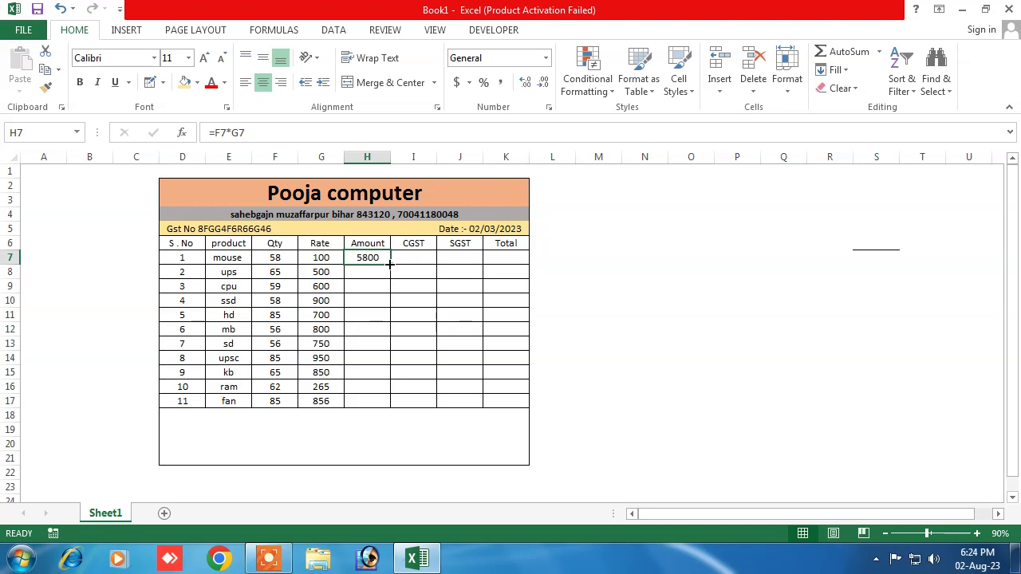
left_click_drag(390, 264, 388, 408)
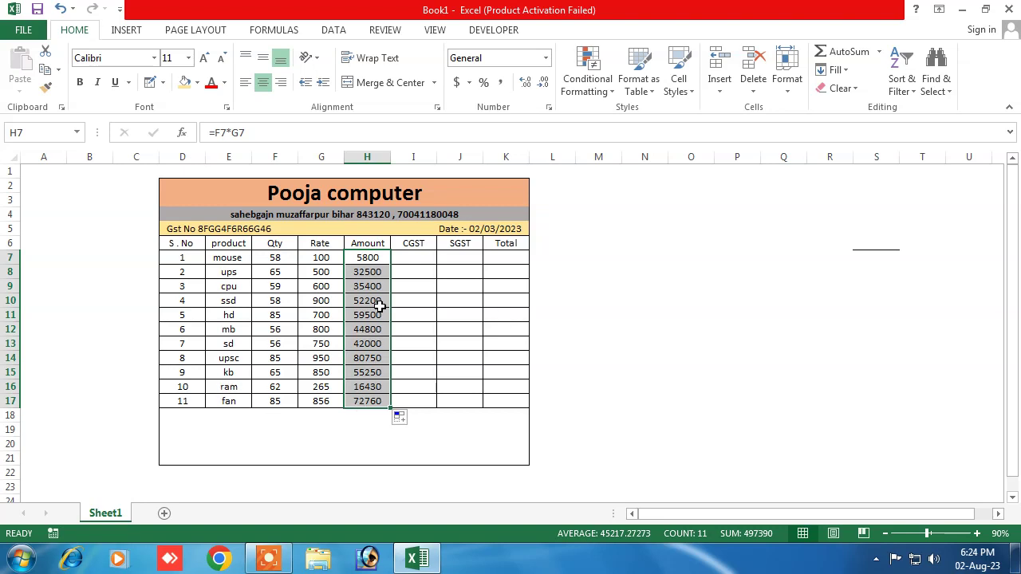
left_click(364, 426)
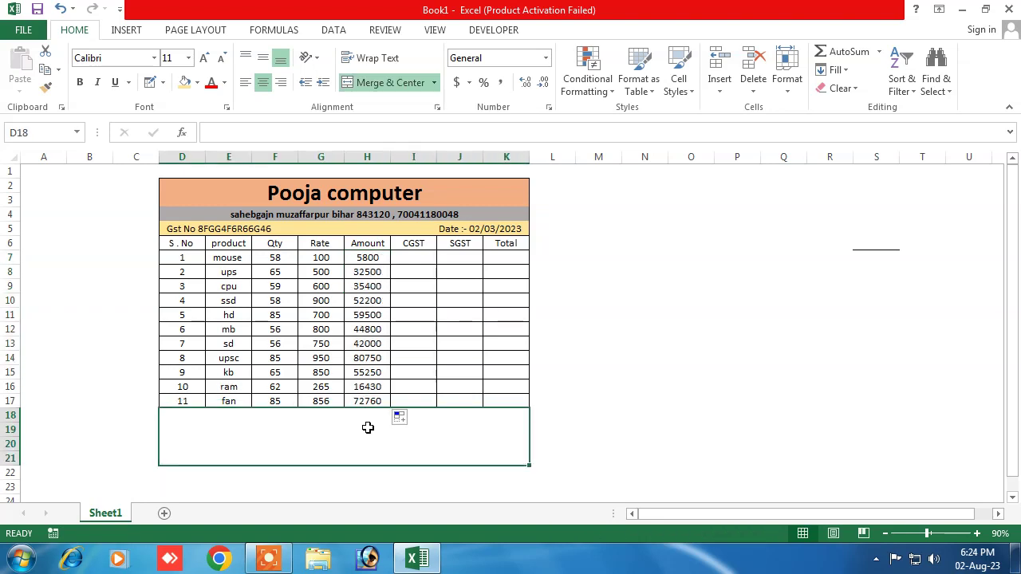
Enter =H7*9% in I7 (522 for mouse) and fill it down to I17
left_click(416, 257)
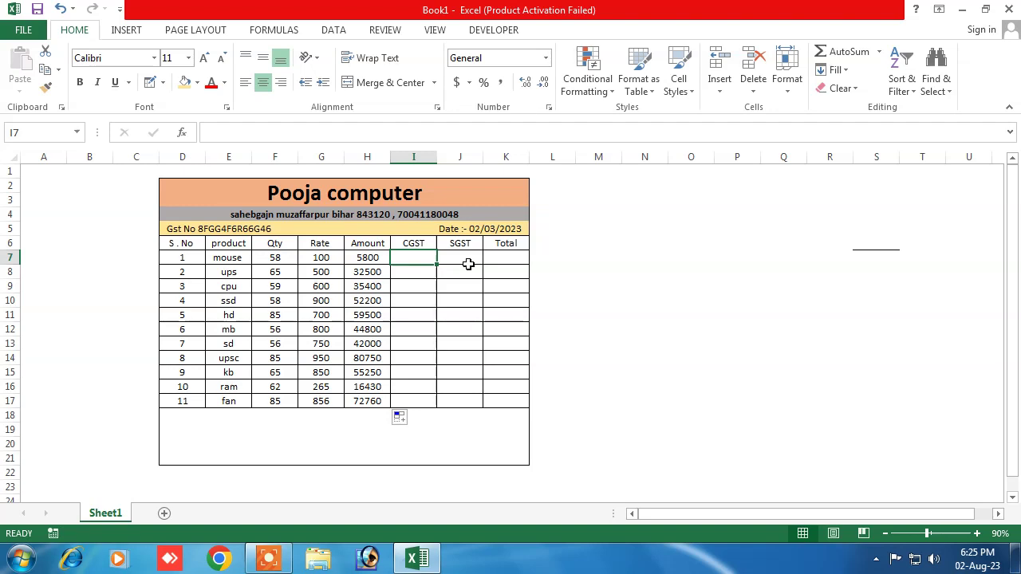
type("=")
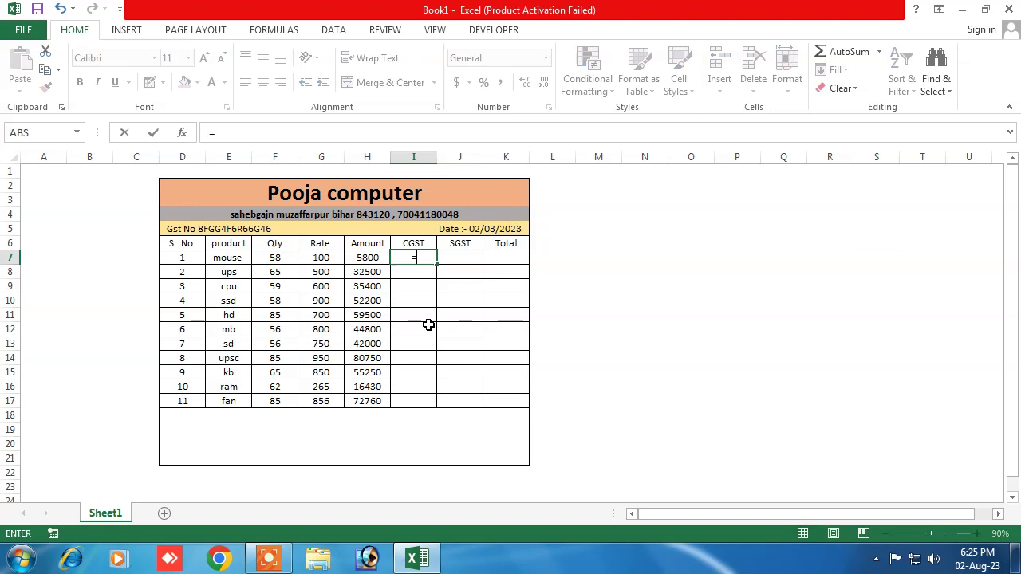
left_click(373, 257)
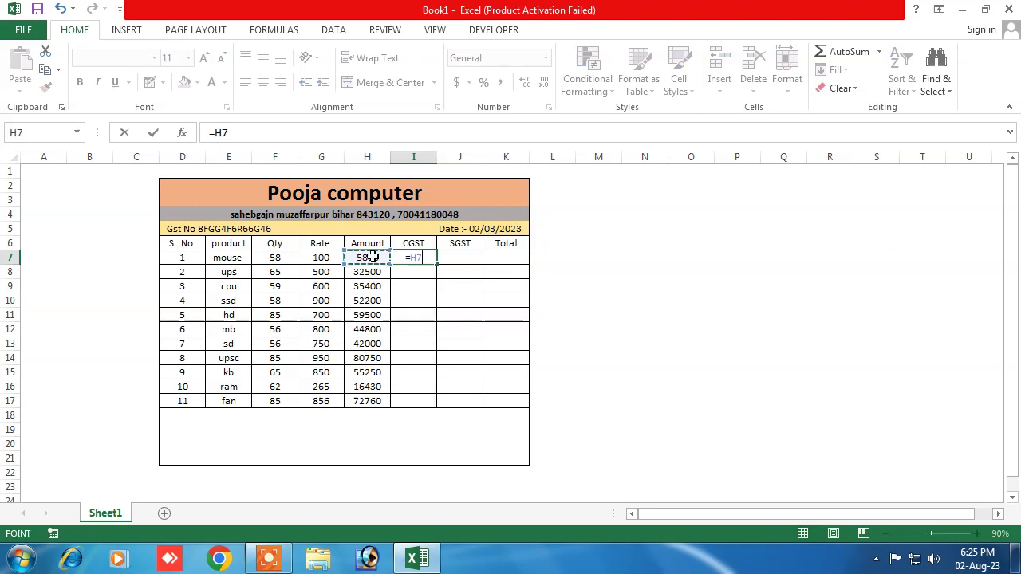
type("*9")
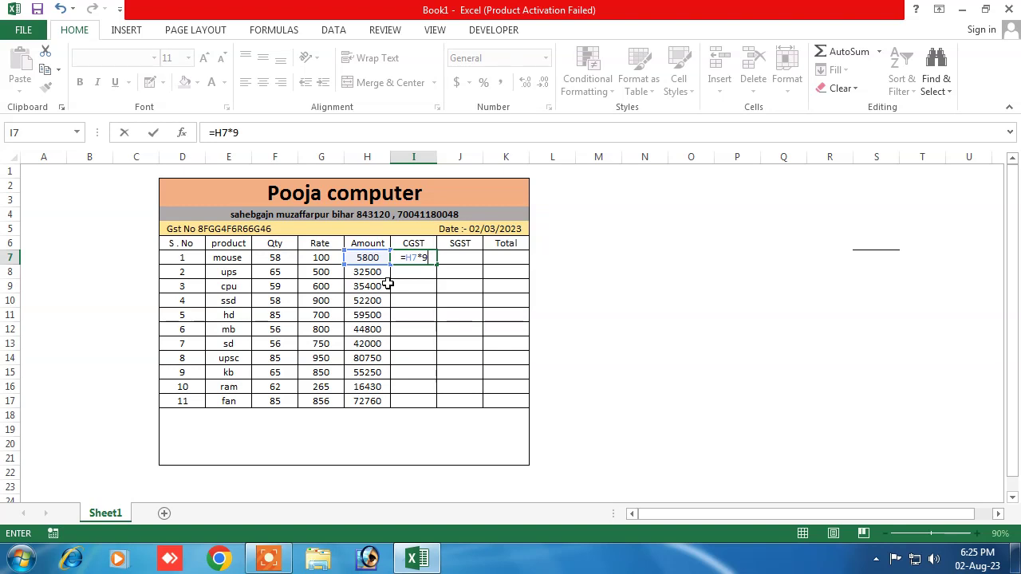
type("%")
key("Return")
key("Up")
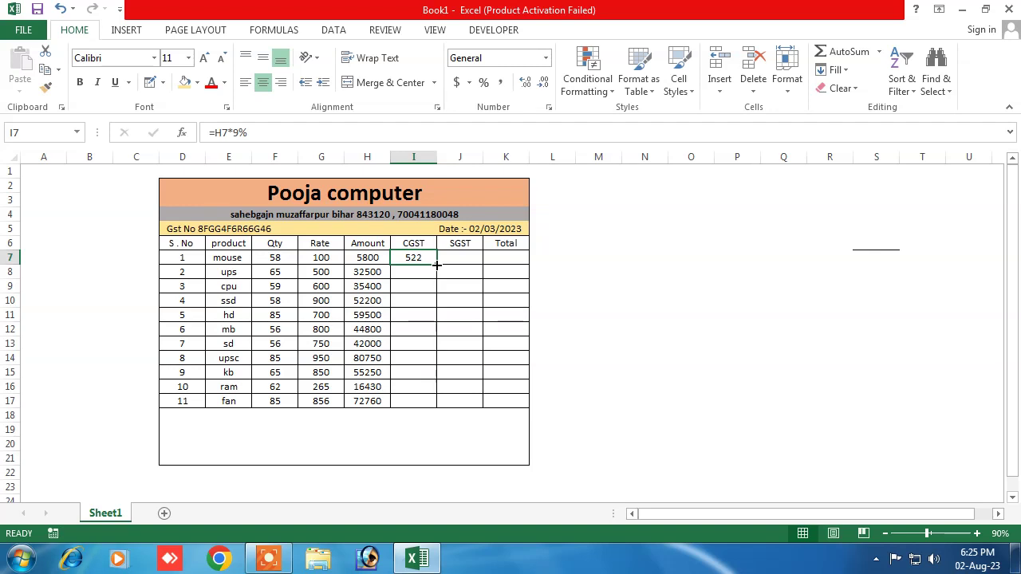
left_click_drag(437, 264, 443, 404)
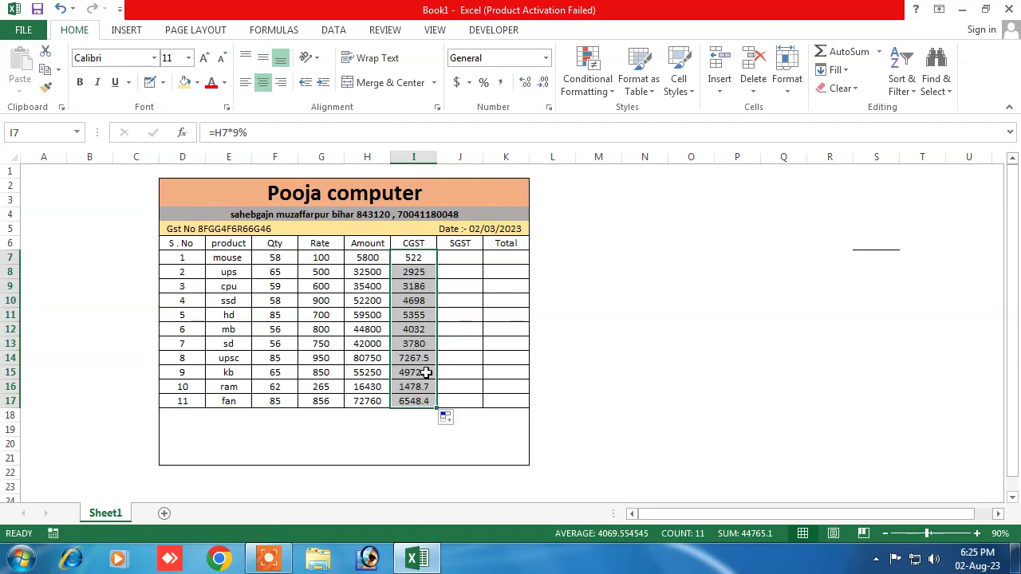
left_click(466, 257)
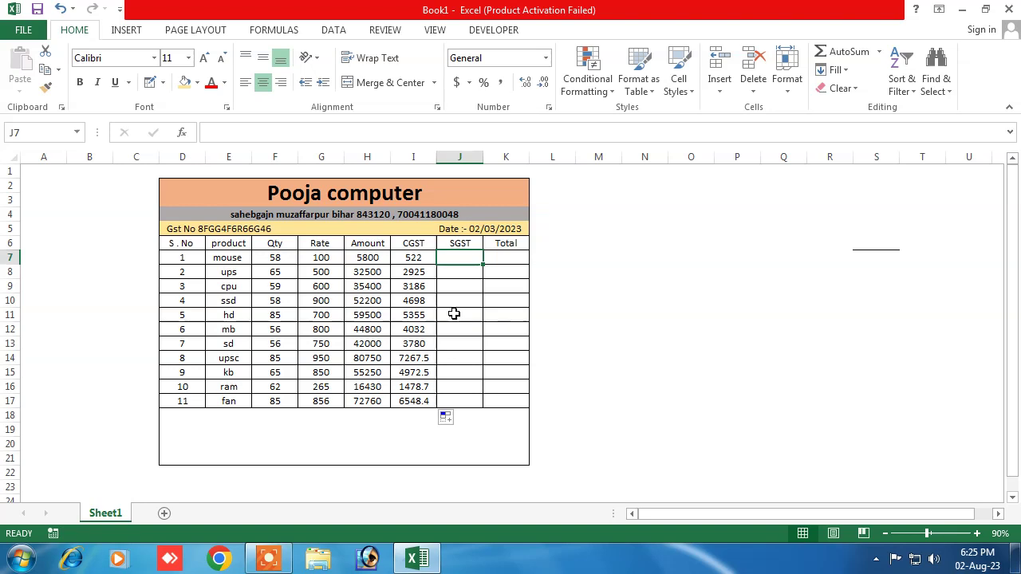
Enter =H7*9% in J7 for SGST and fill it down to J17
type("=")
left_click(368, 259)
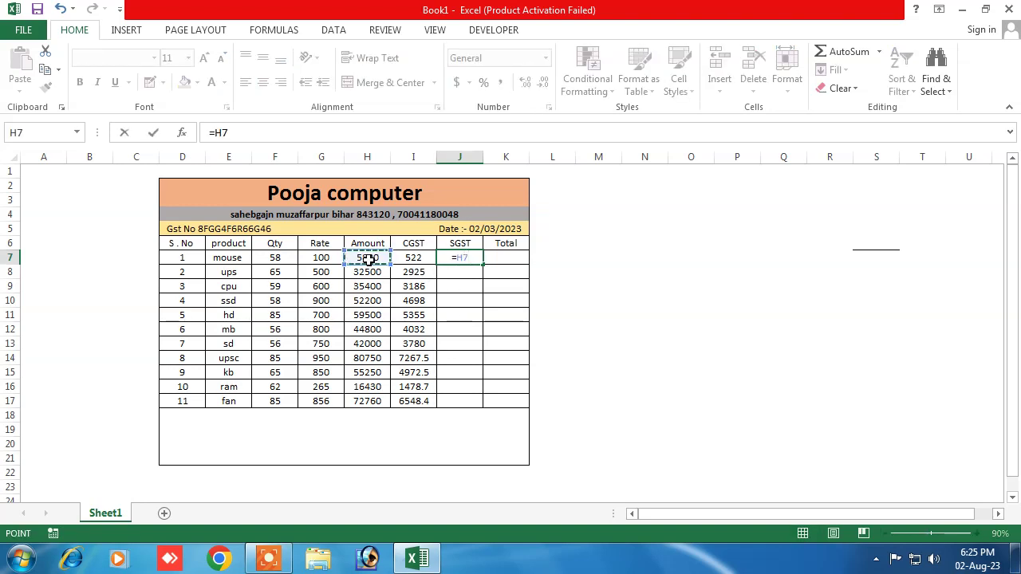
type("*9")
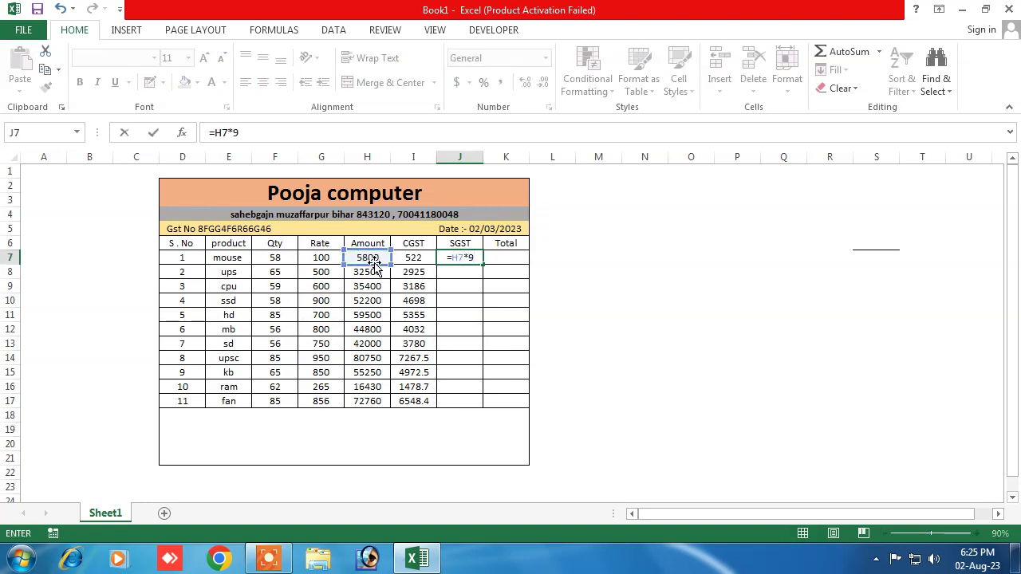
type("%")
key("Return")
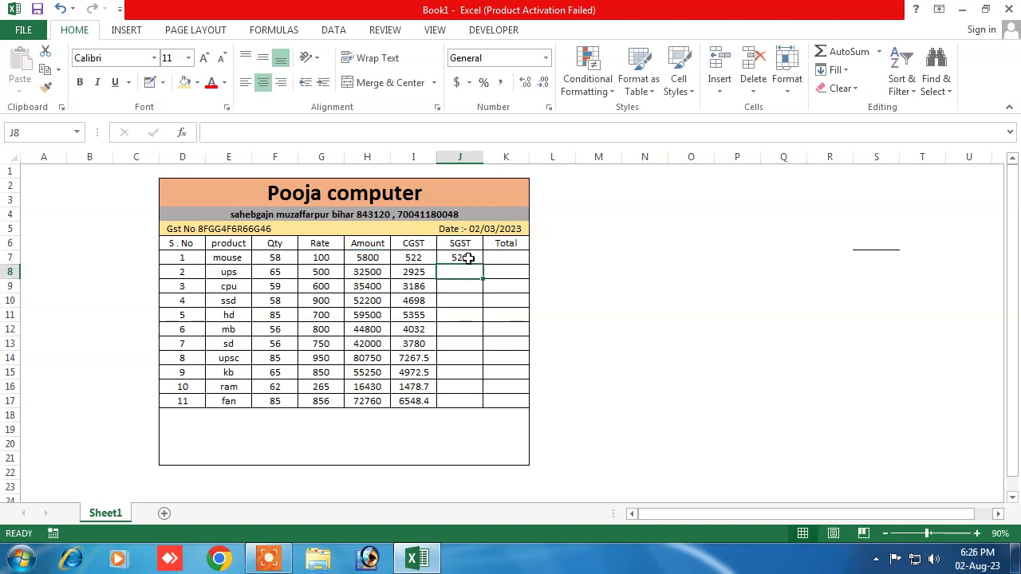
left_click(468, 258)
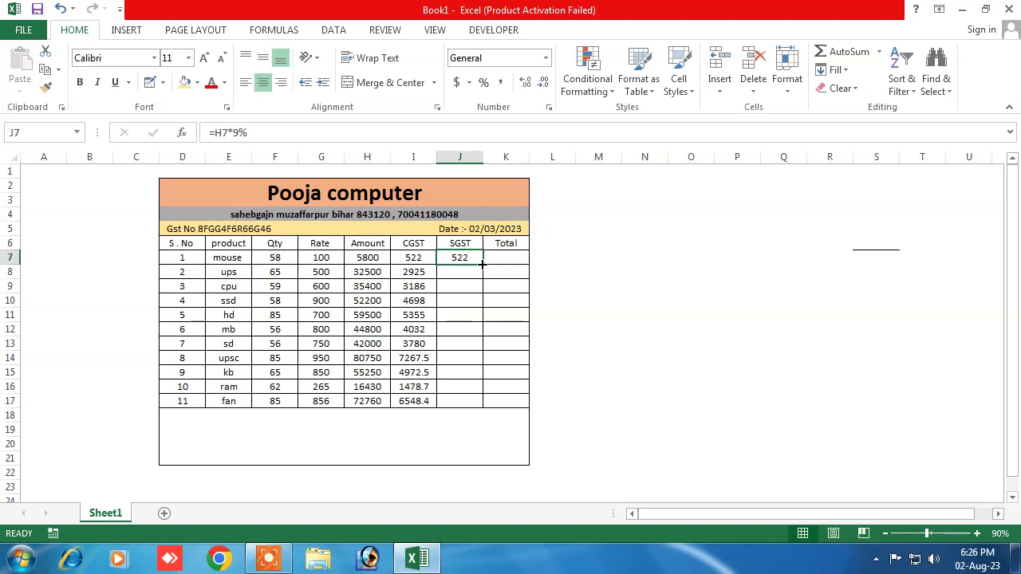
left_click_drag(482, 264, 482, 264)
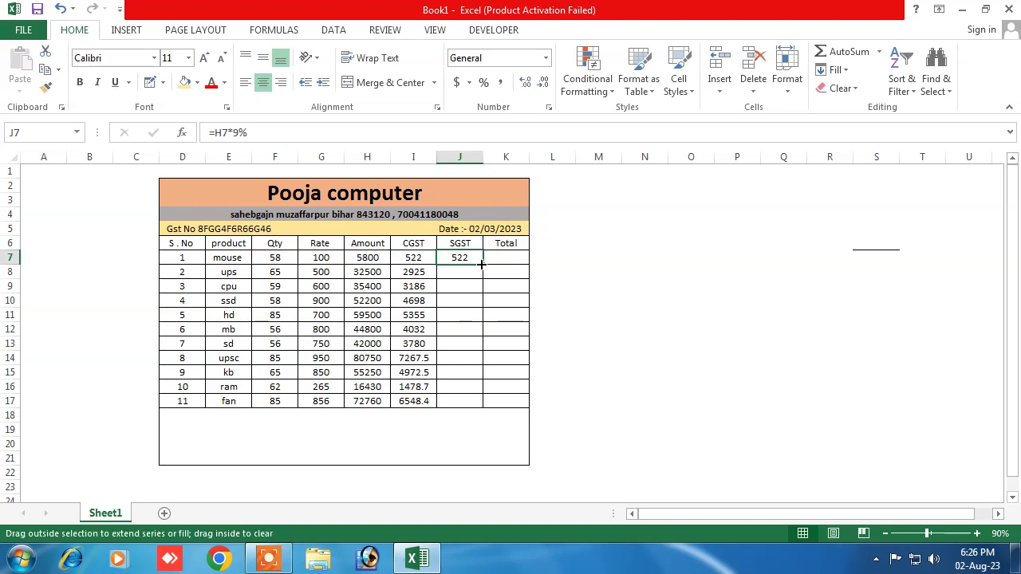
left_click_drag(482, 264, 486, 402)
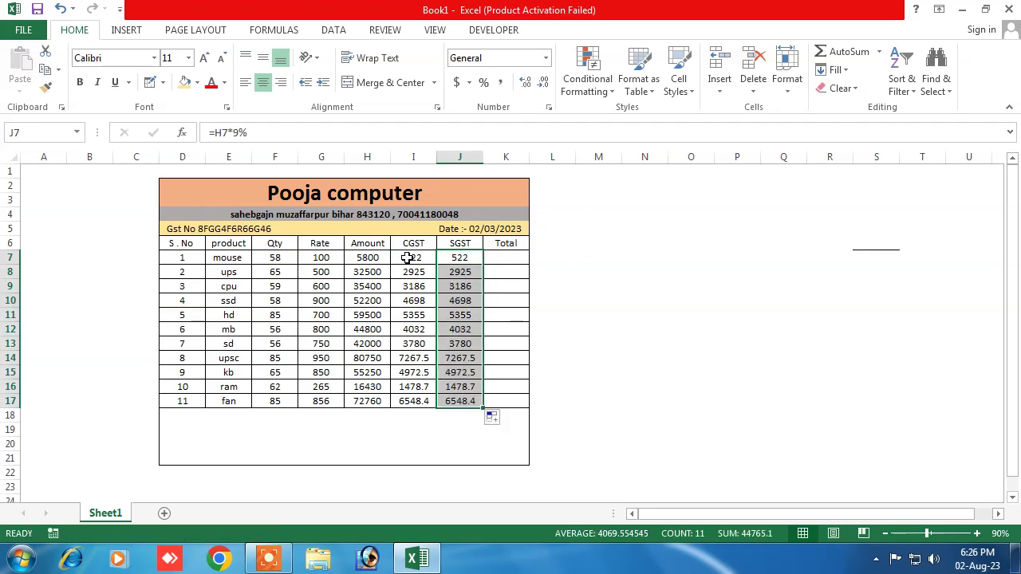
Check the Amount, CGST and SGST formulas in row 7
left_click(372, 256)
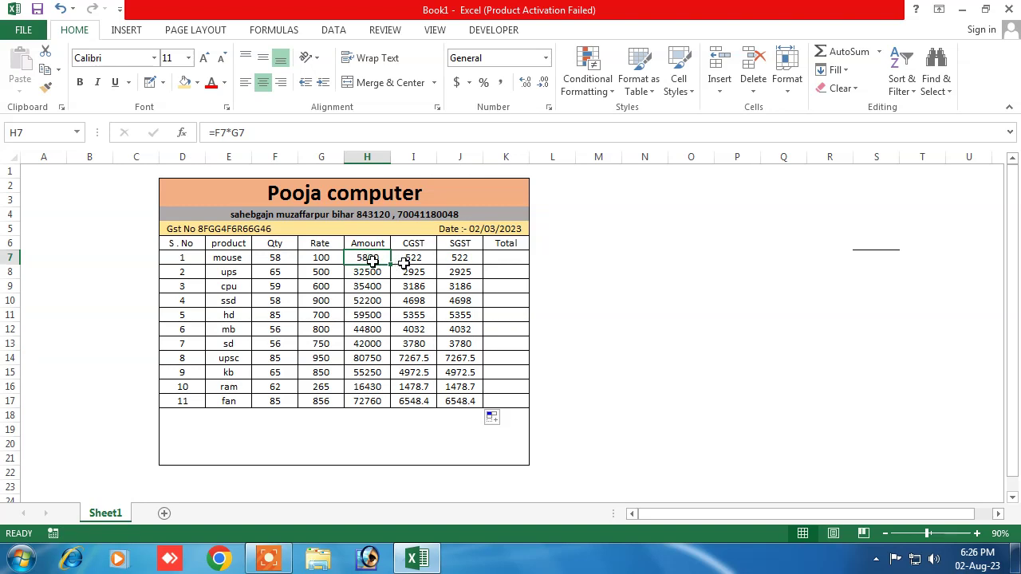
left_click(412, 257)
left_click(461, 257)
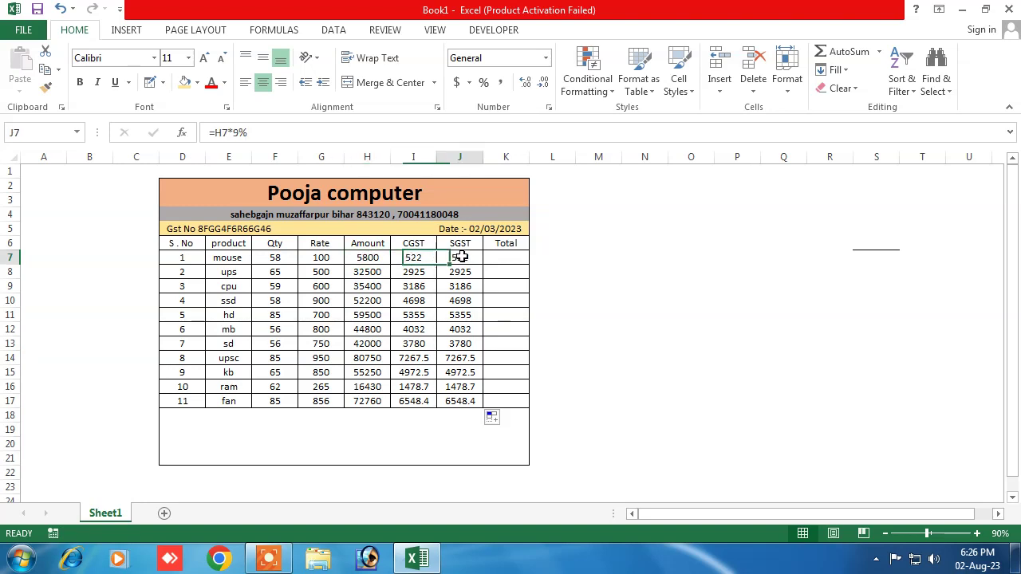
left_click(413, 256)
left_click(457, 257)
left_click(372, 257)
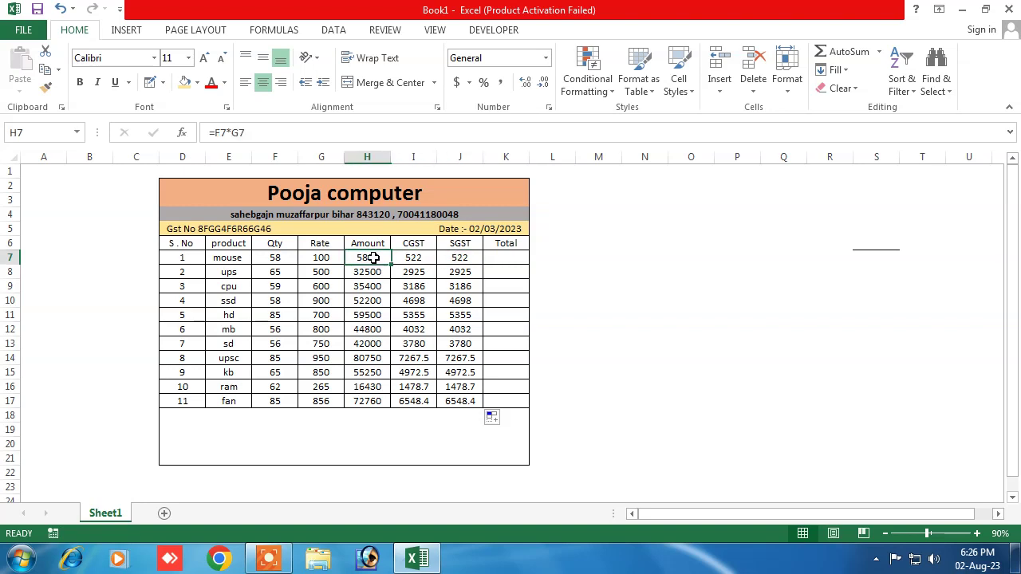
left_click(495, 258)
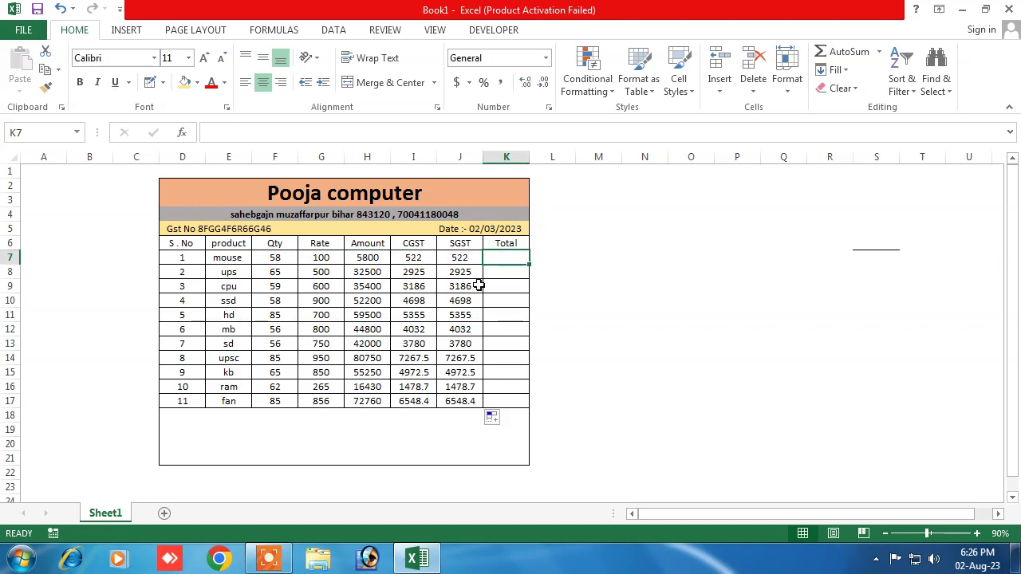
Begin a SUM formula in K7 over row 7's Amount, CGST and SGST
type("=")
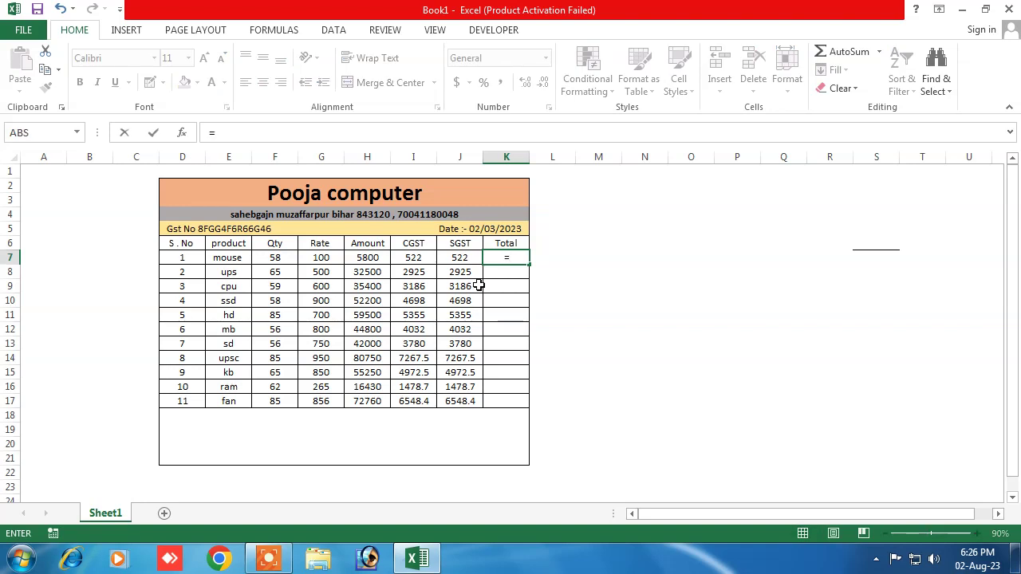
type("sum")
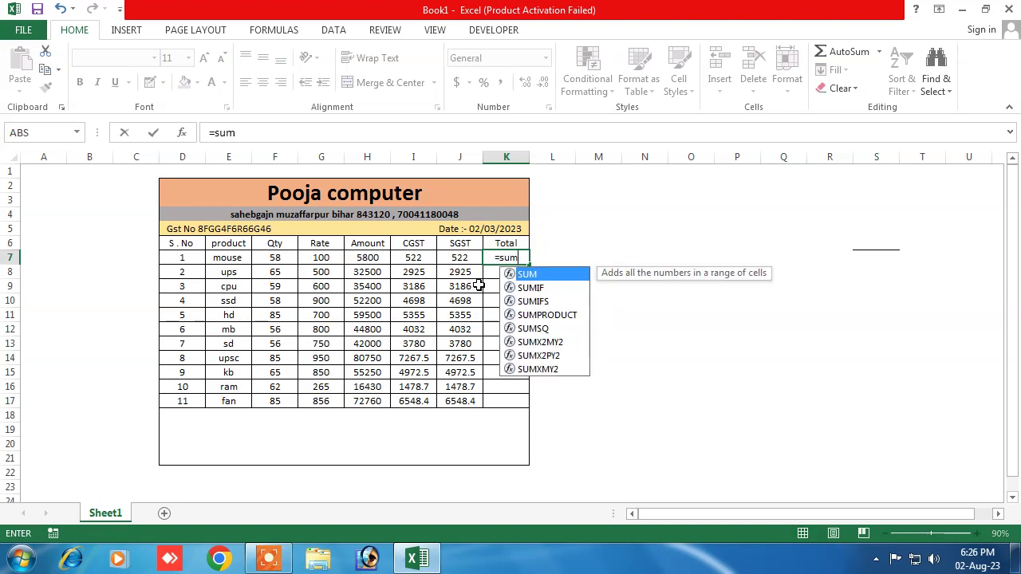
type("(")
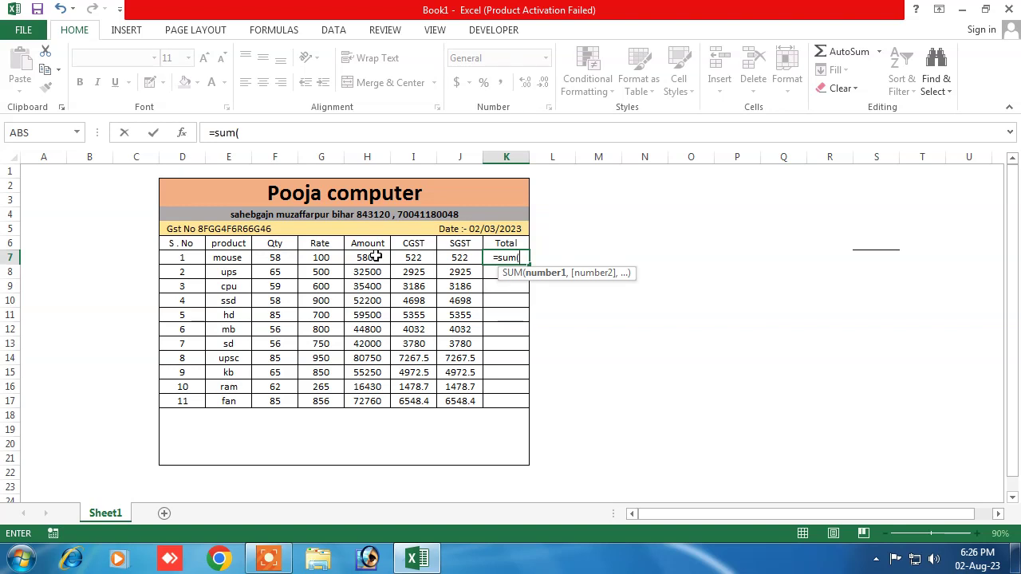
left_click(371, 258)
left_click_drag(371, 258, 456, 257)
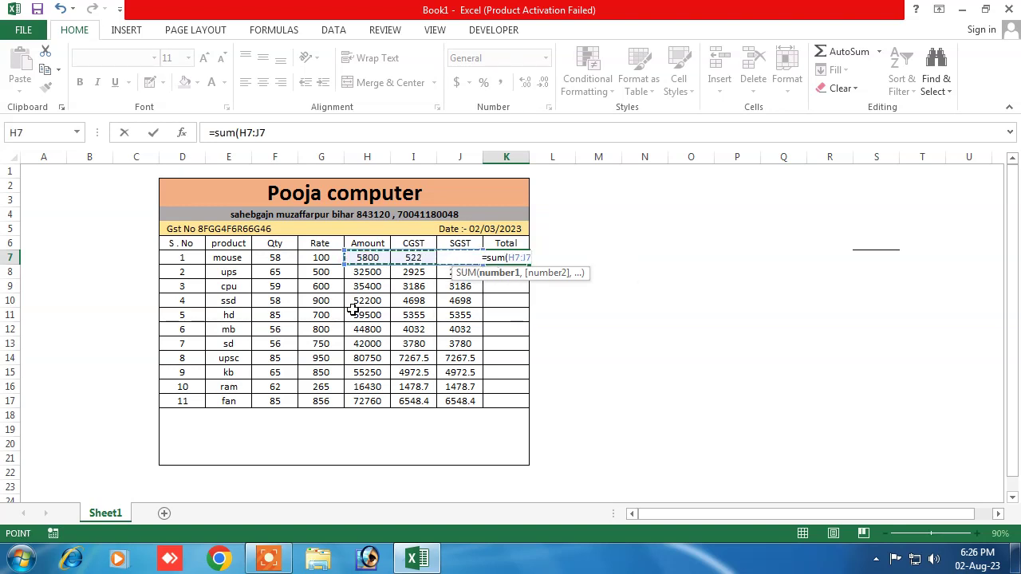
key("BackSpace")
key("BackSpace")
key("BackSpace")
key("BackSpace")
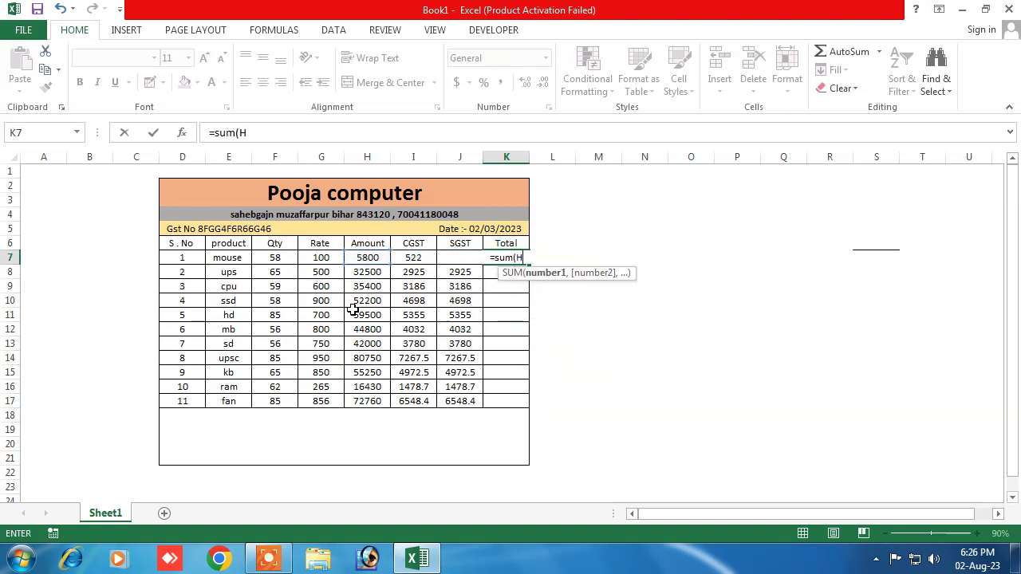
key("BackSpace")
key("BackSpace")
type("(")
left_click(376, 257)
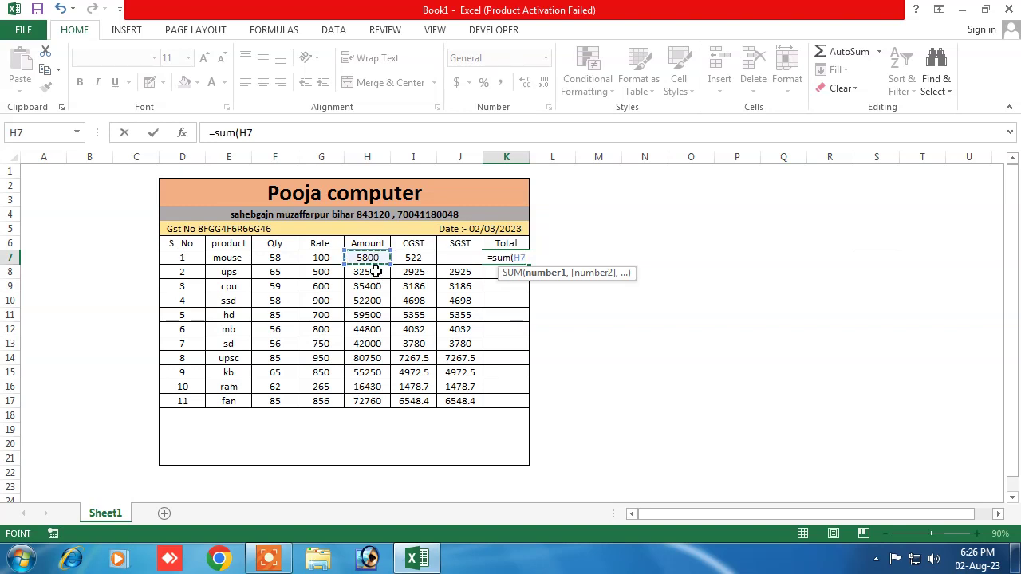
key("F8")
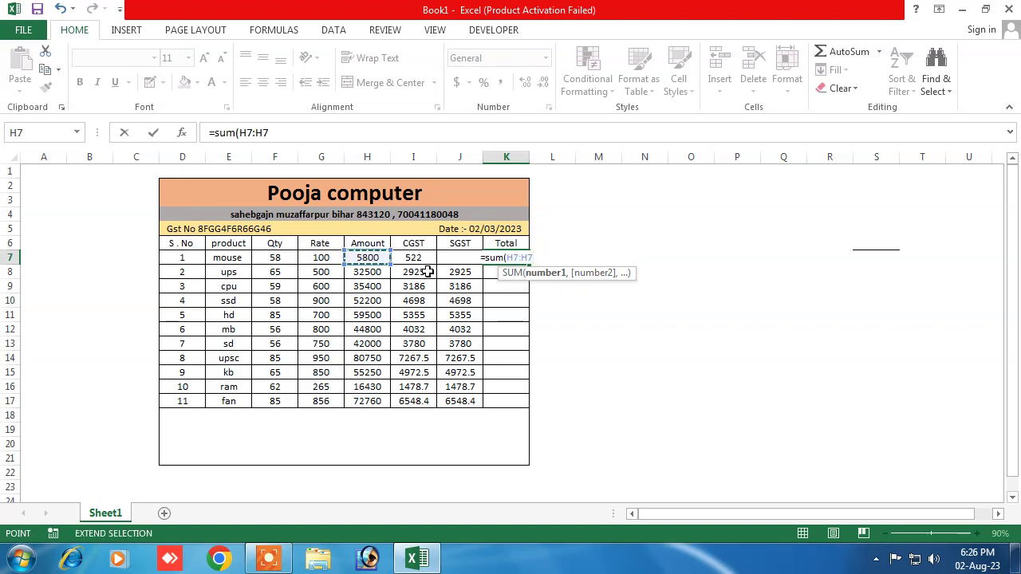
left_click(461, 259)
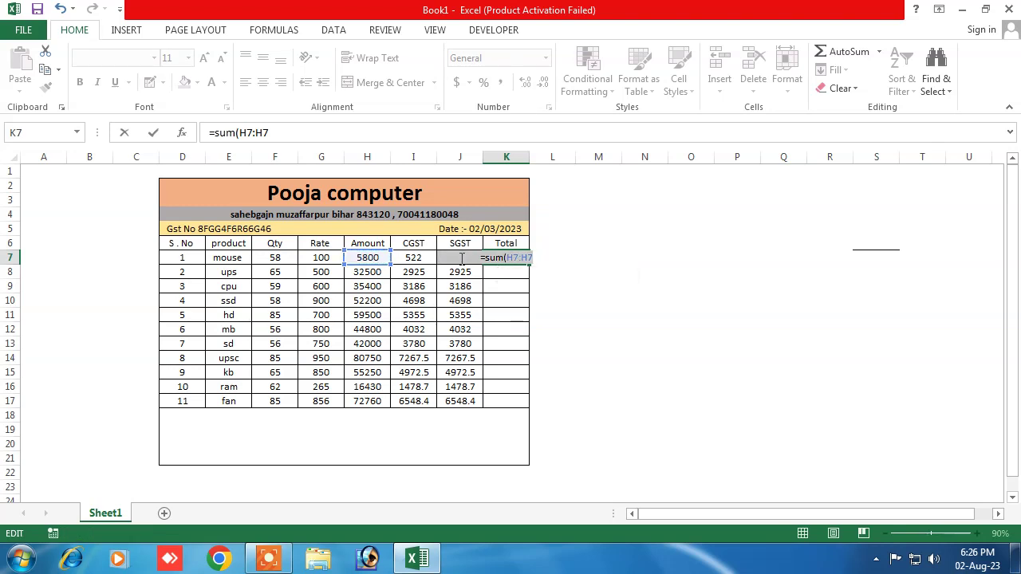
key("Escape")
Complete the K7 formula as =SUM(H7:J7), giving a total of 6844
type("=sum(h7:")
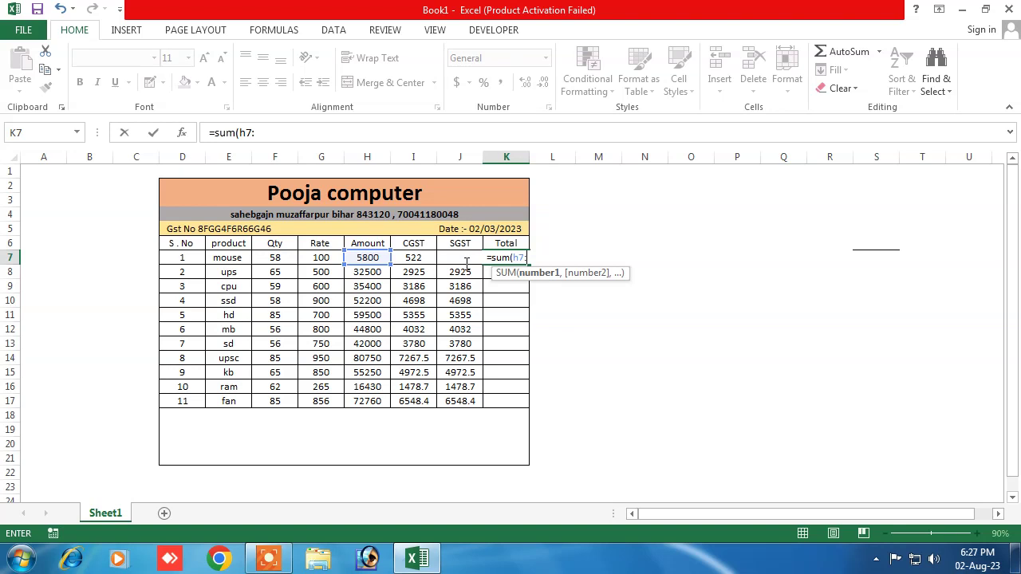
type("g")
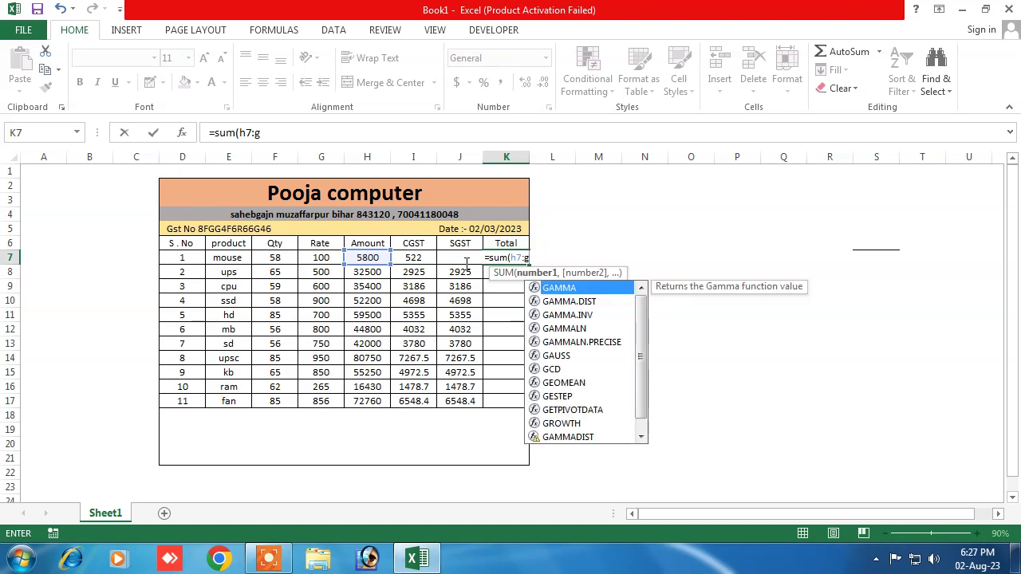
key("BackSpace")
type("j7")
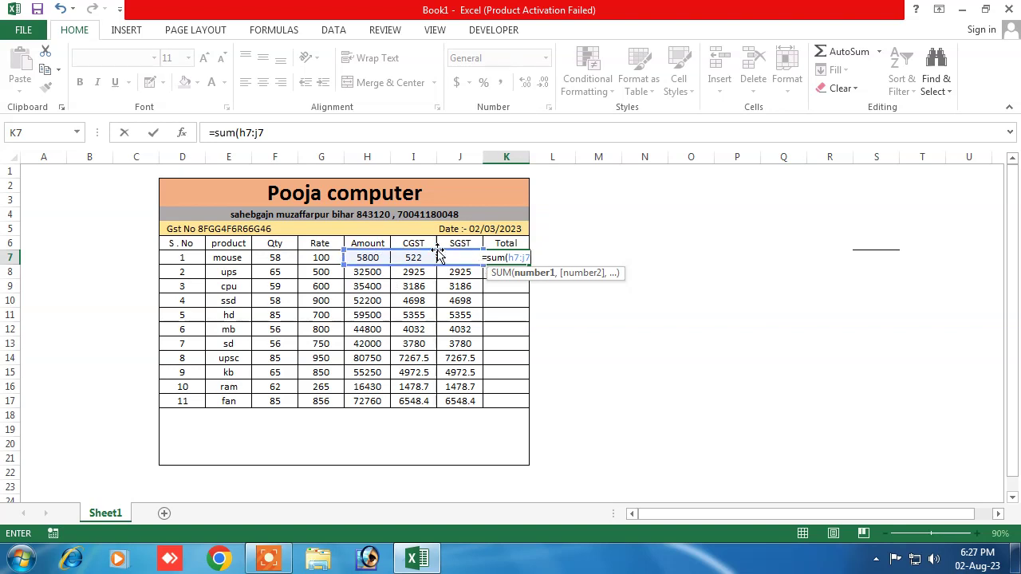
key("BackSpace")
key("BackSpace")
key("BackSpace")
key("BackSpace")
key("BackSpace")
key("BackSpace")
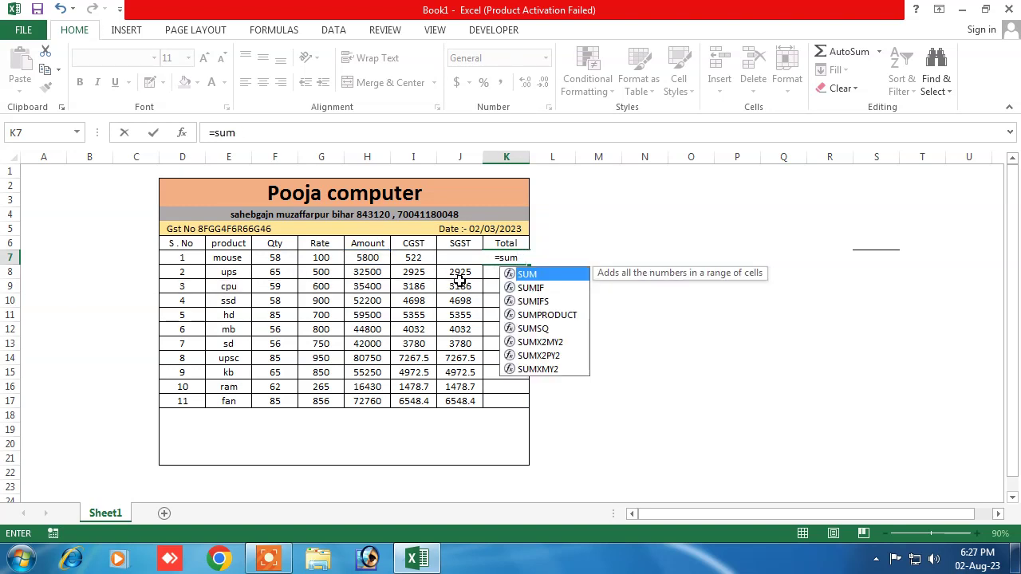
type("(")
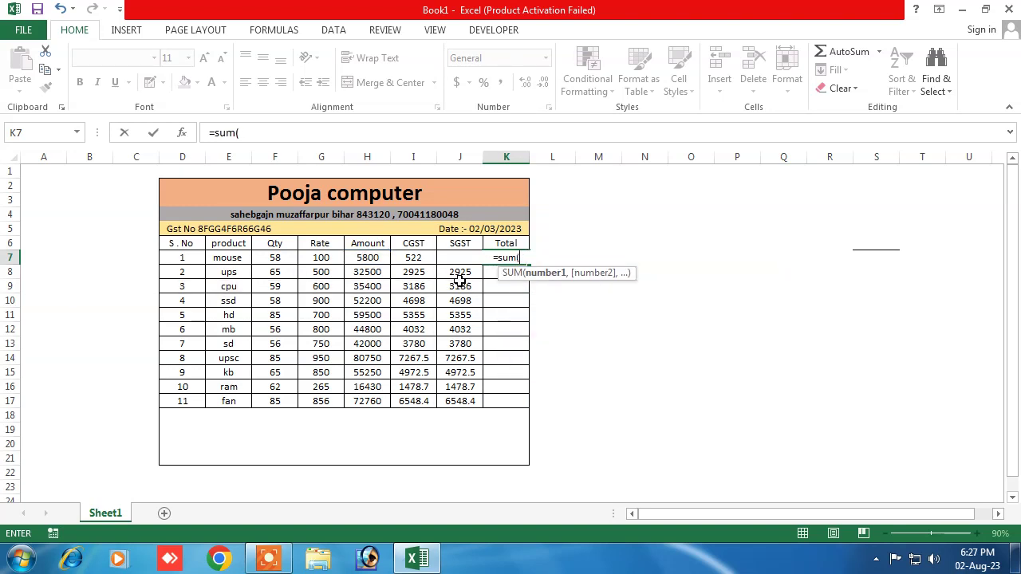
left_click_drag(367, 260, 455, 258)
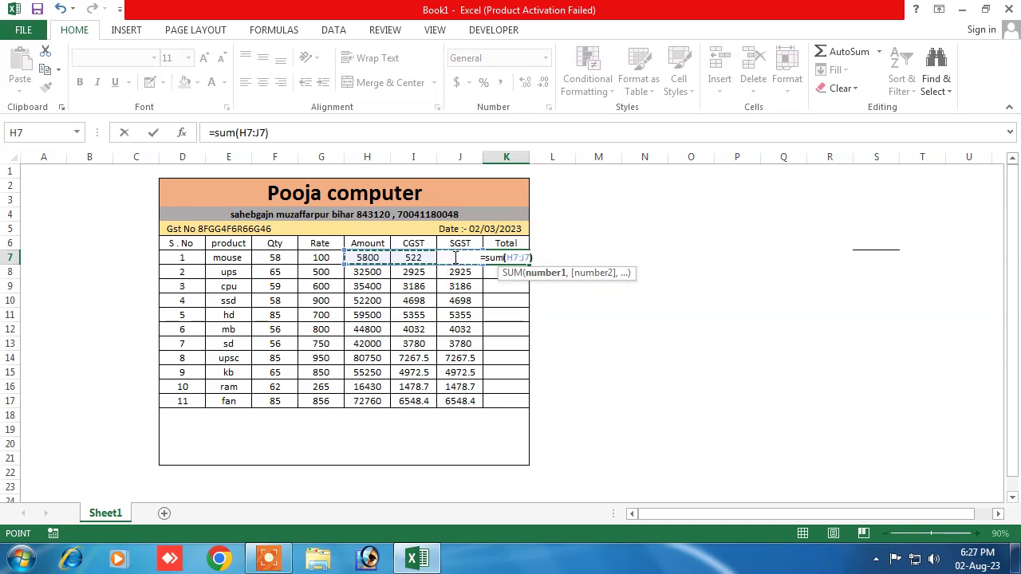
key("Return")
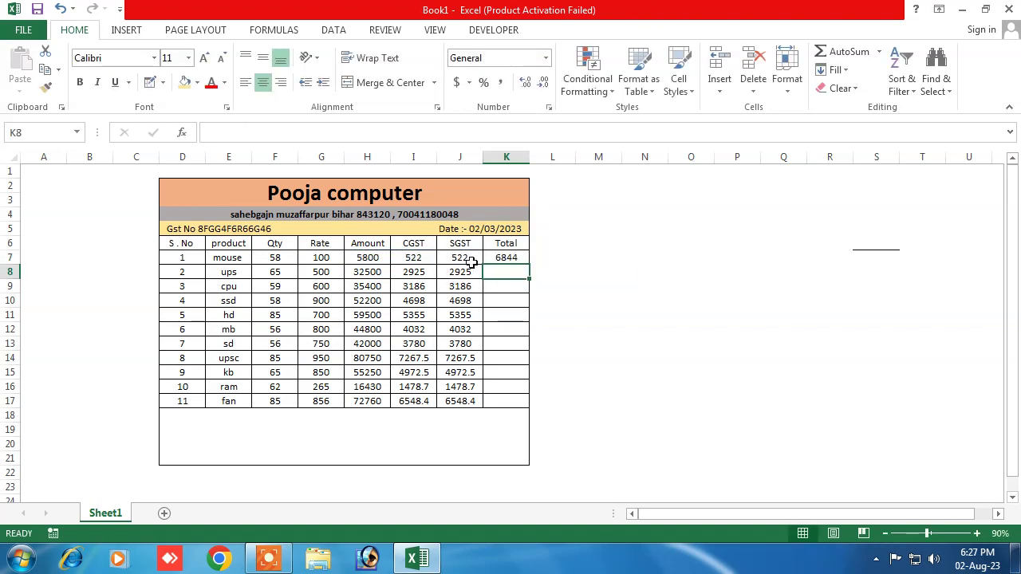
Fill the K7 total down to K17 and unmerge the blank block below the table
left_click(371, 259)
left_click(415, 260)
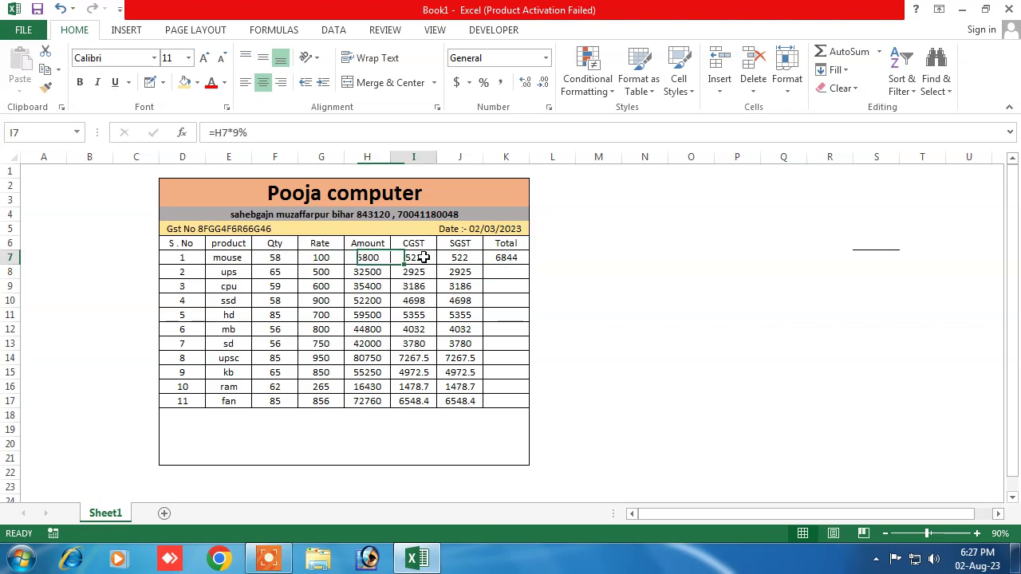
left_click(462, 257)
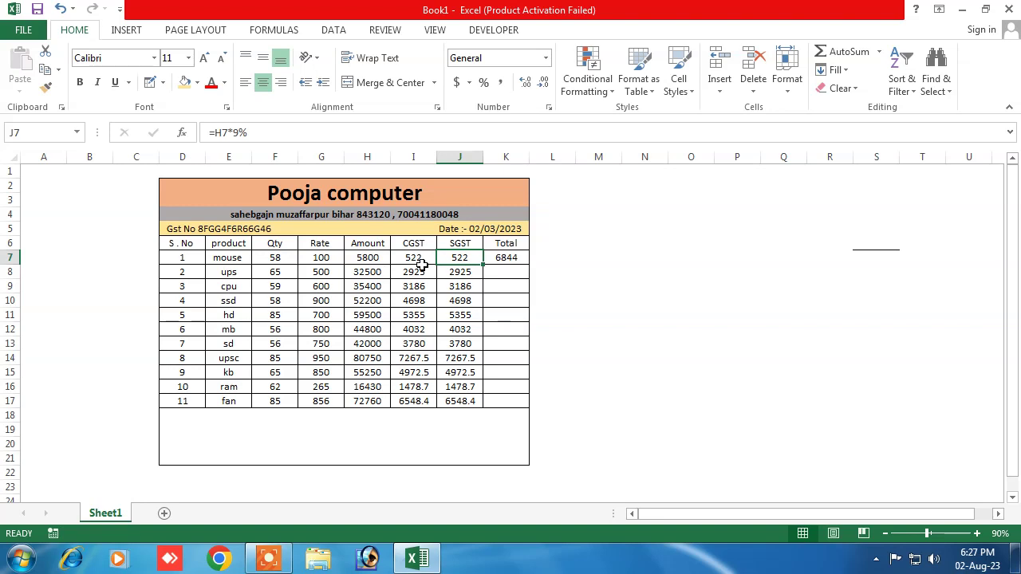
left_click(499, 259)
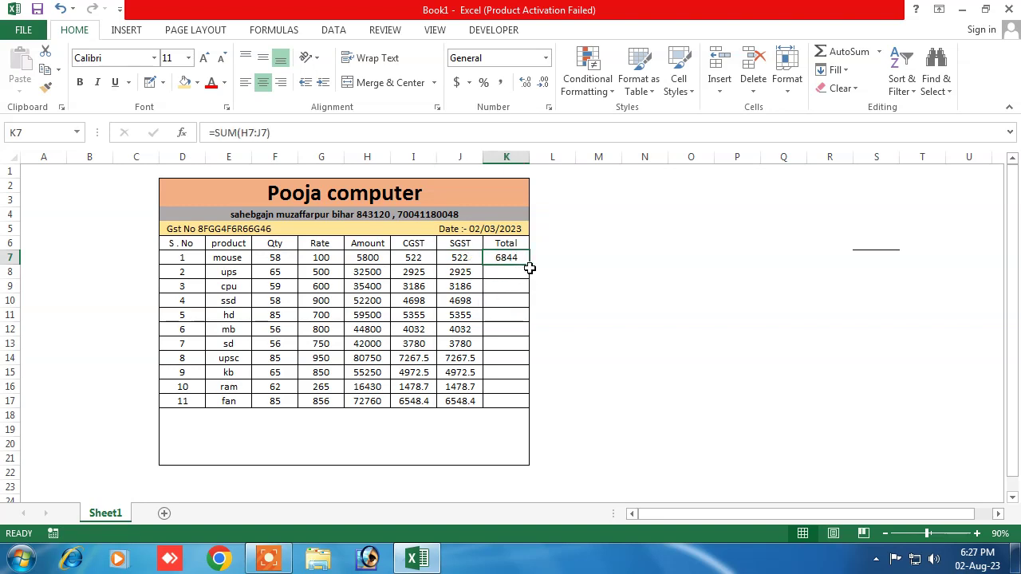
left_click_drag(529, 263, 530, 407)
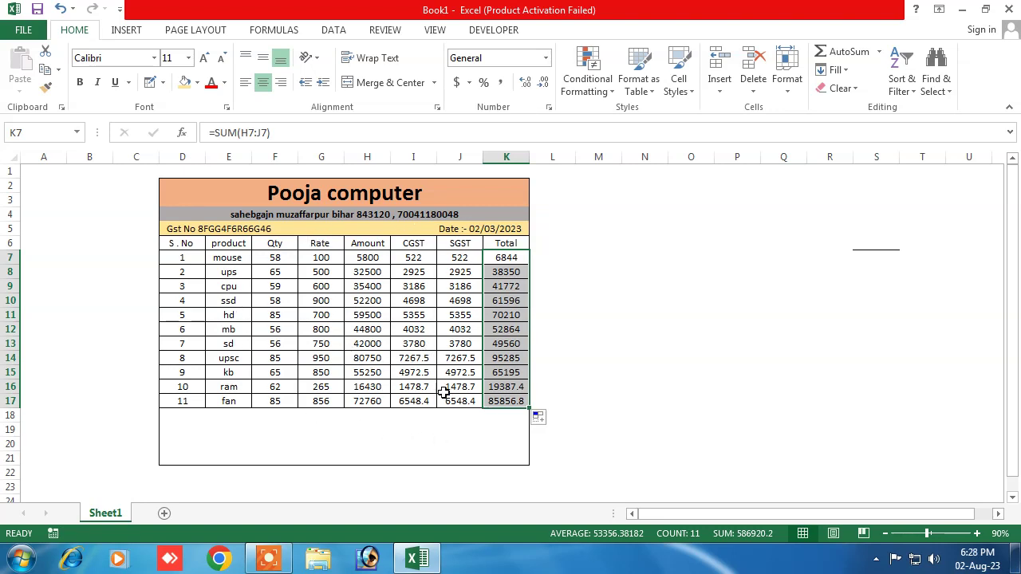
left_click(496, 429)
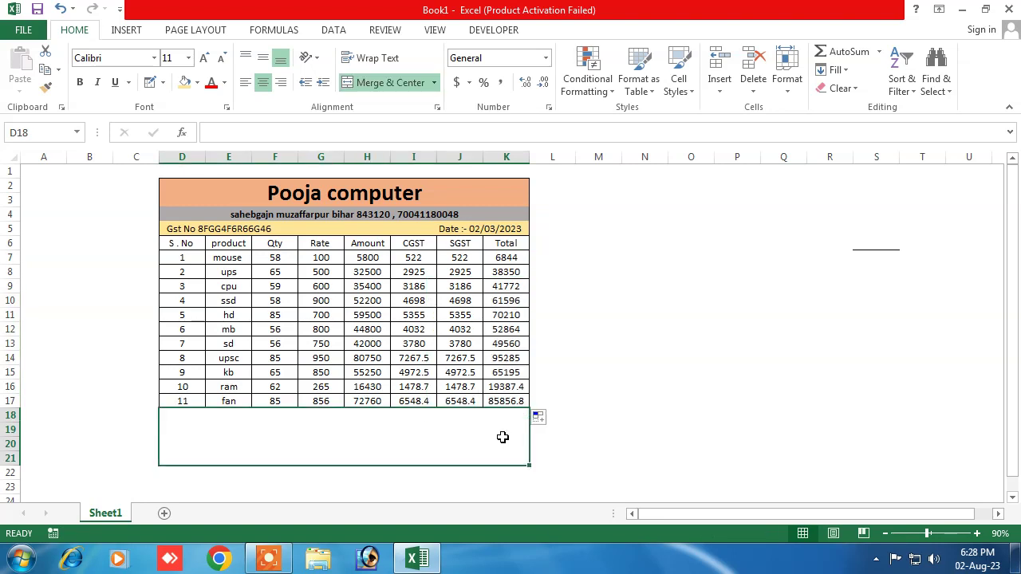
left_click(402, 85)
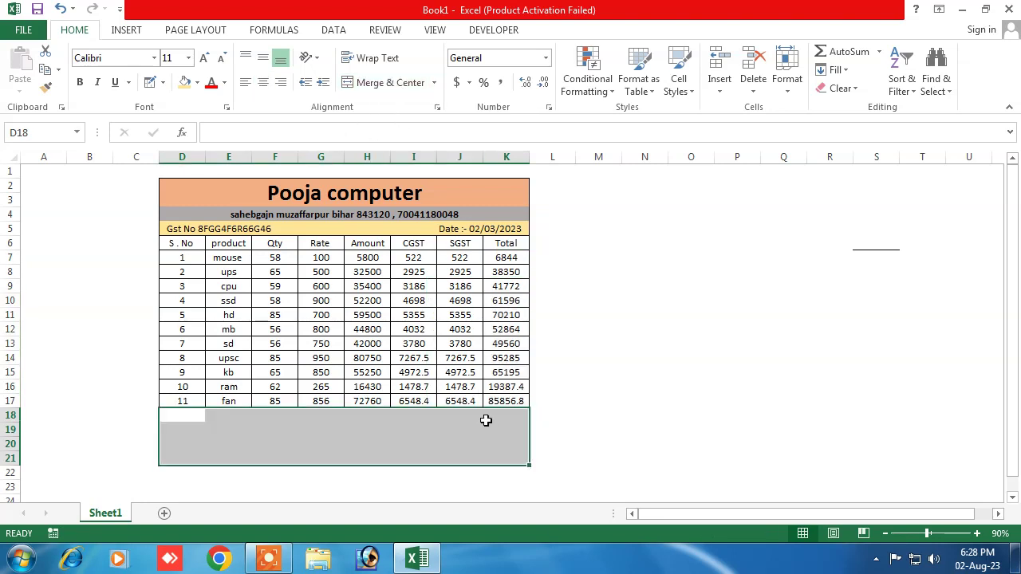
Put an outside border around cell K18
left_click(486, 421)
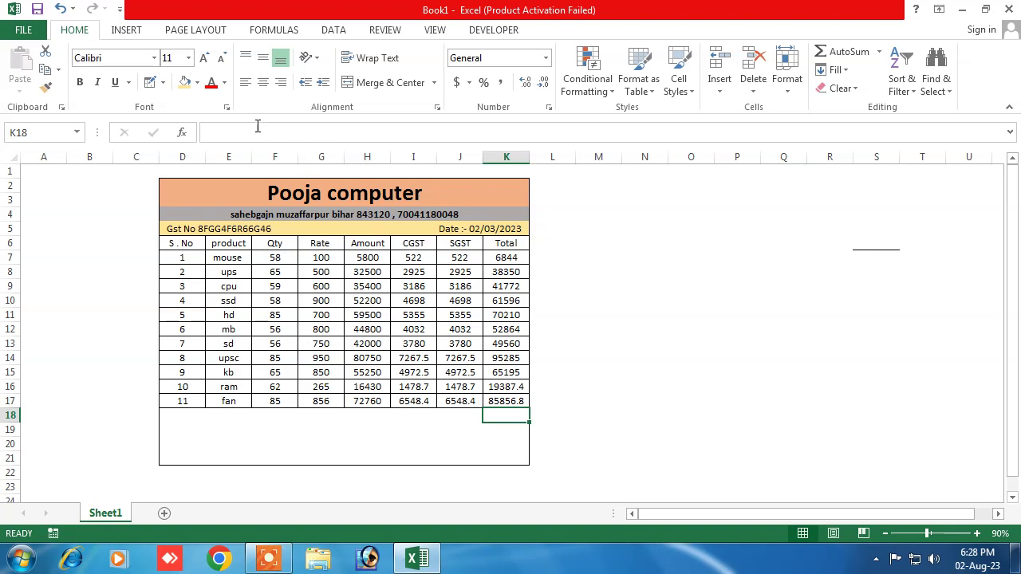
left_click(162, 82)
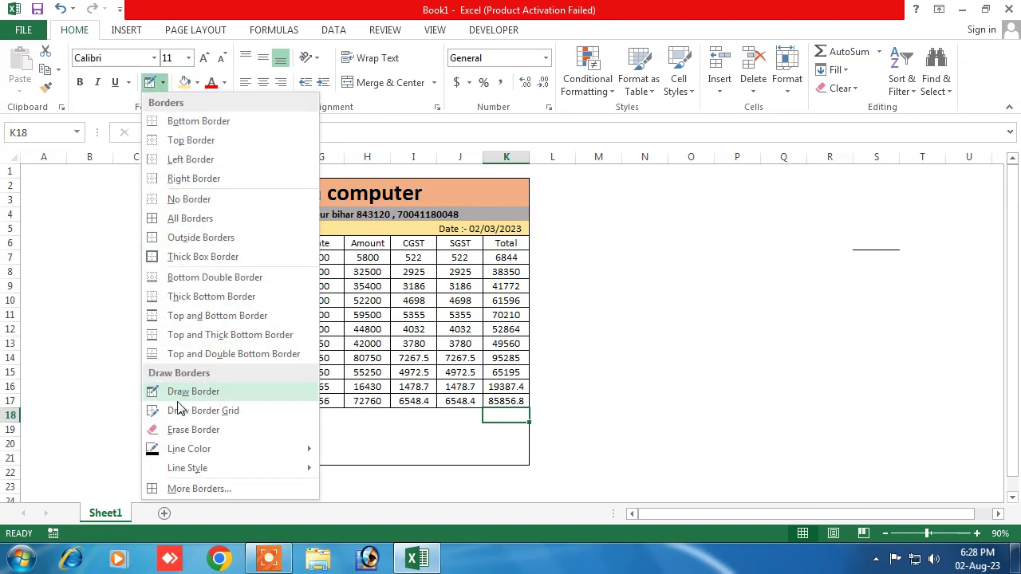
left_click(196, 243)
left_click(408, 443)
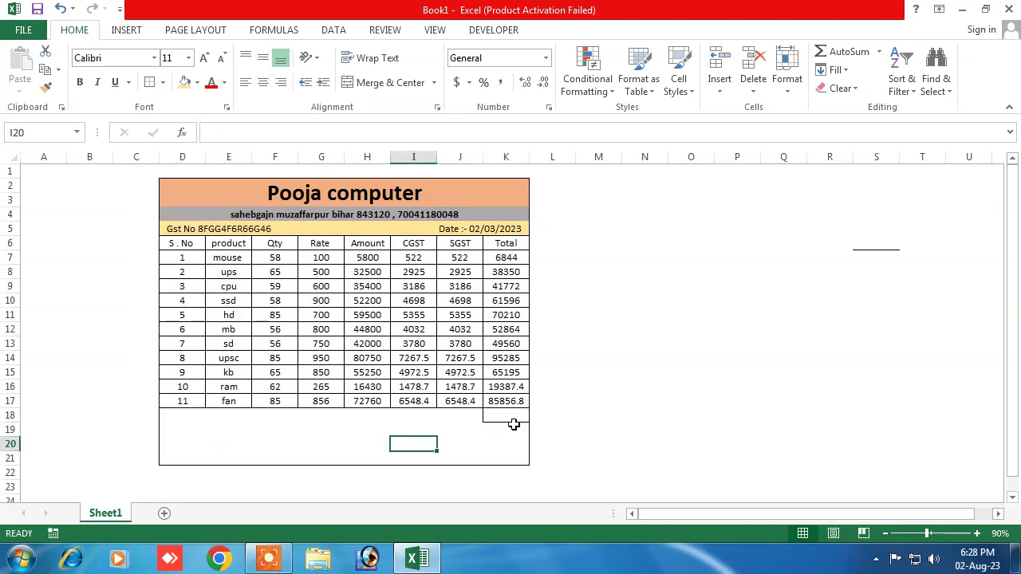
Type 'net amount' in J18 and widen column J to fit it
left_click(441, 418)
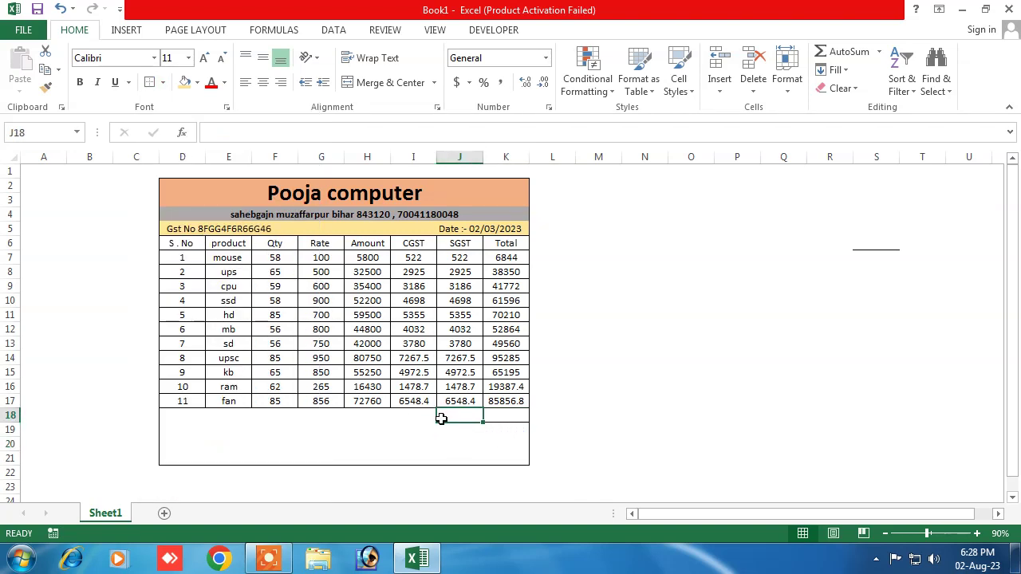
type("net amount")
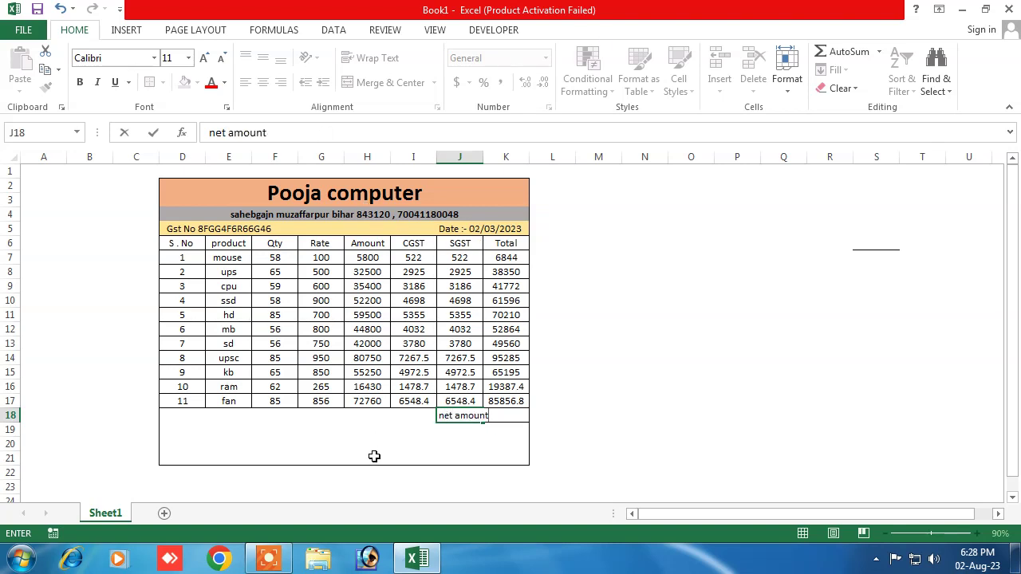
left_click(371, 457)
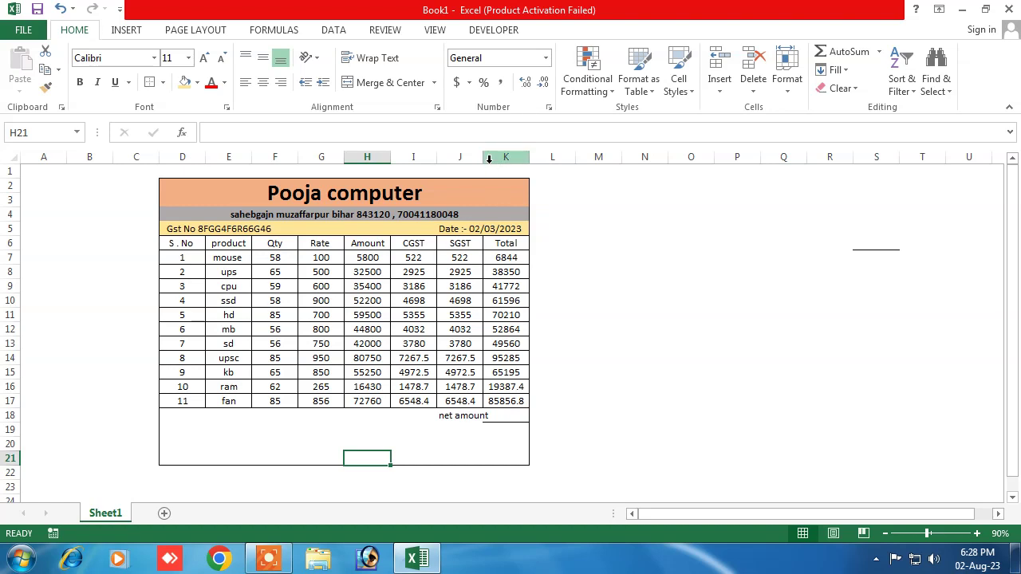
left_click_drag(484, 158, 491, 157)
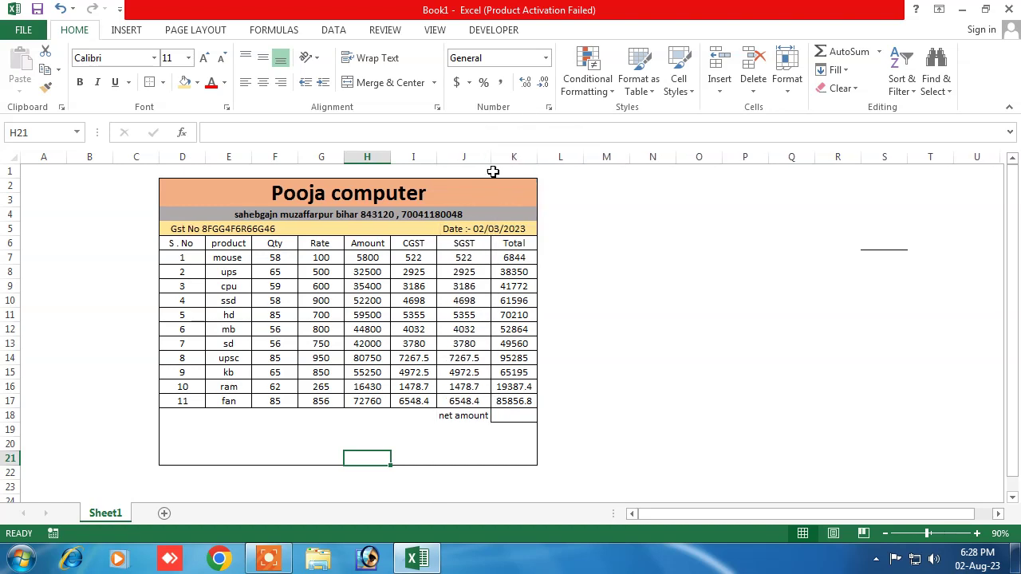
Outline J18 with a border and widen column K slightly
left_click(448, 416)
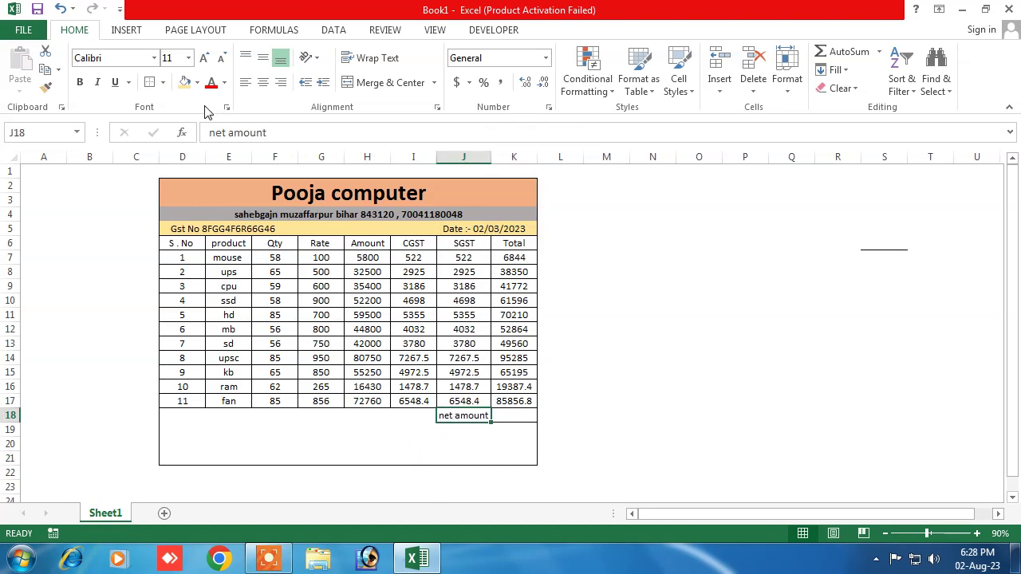
left_click(163, 83)
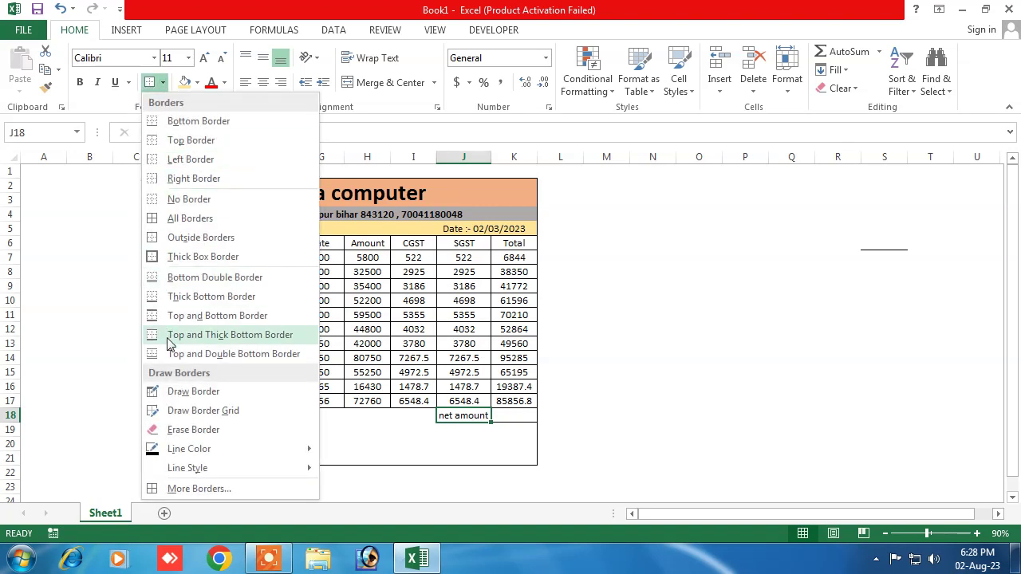
left_click(197, 237)
left_click(413, 472)
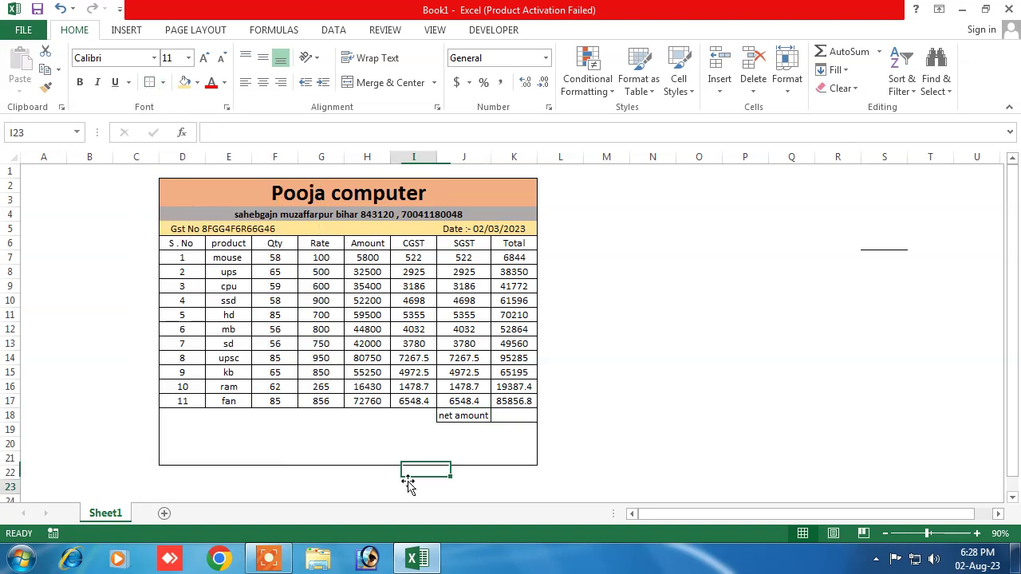
left_click(512, 416)
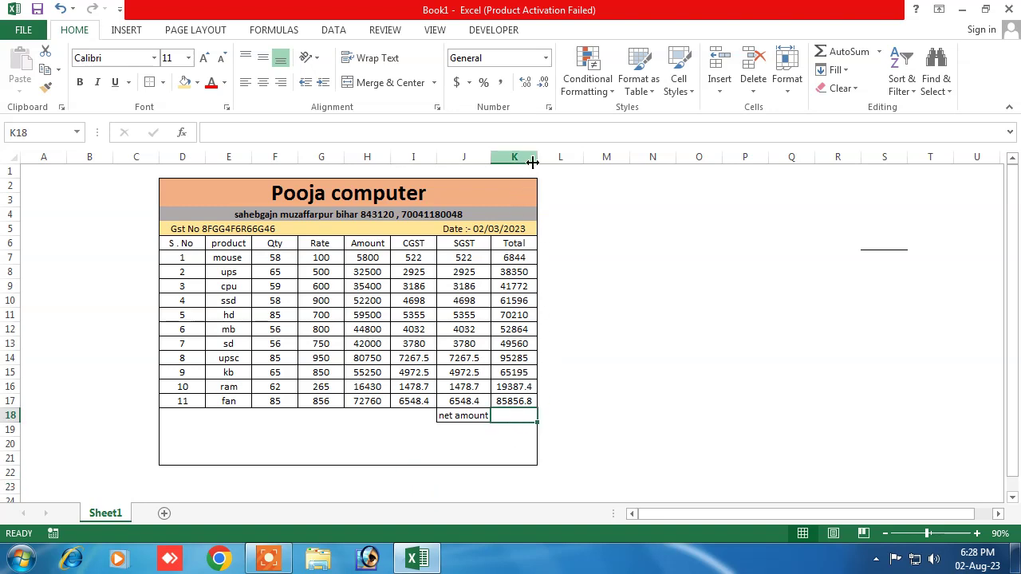
left_click_drag(538, 157, 542, 157)
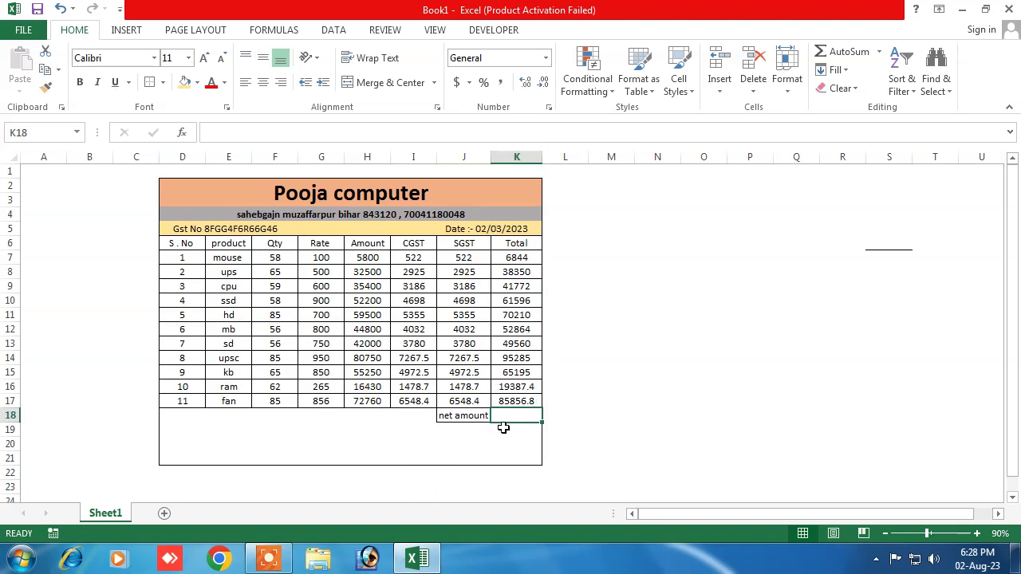
Enter =SUM(K7:K17) in K18 for a net amount of 586920.2
type("=sum(")
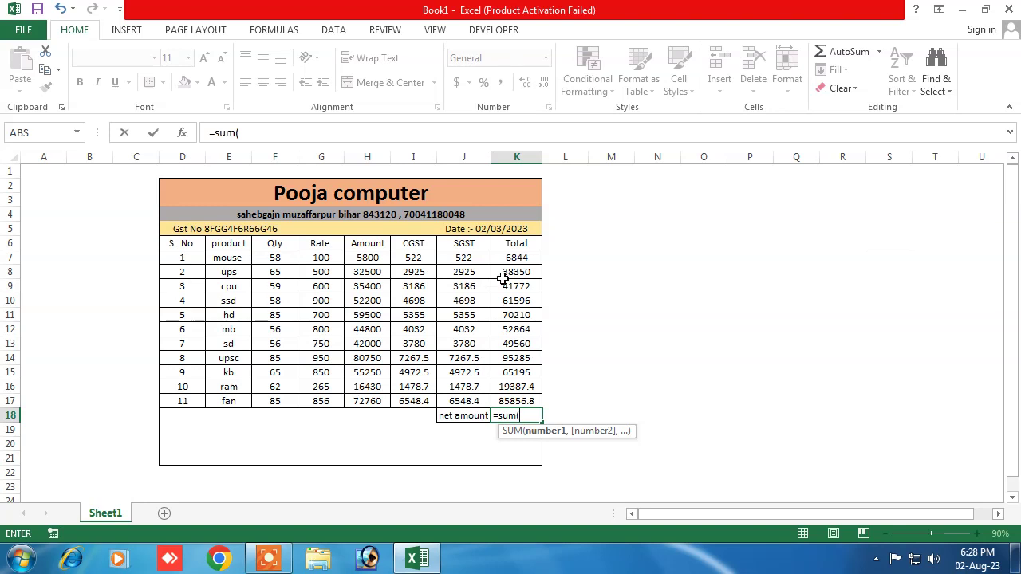
left_click_drag(517, 257, 526, 401)
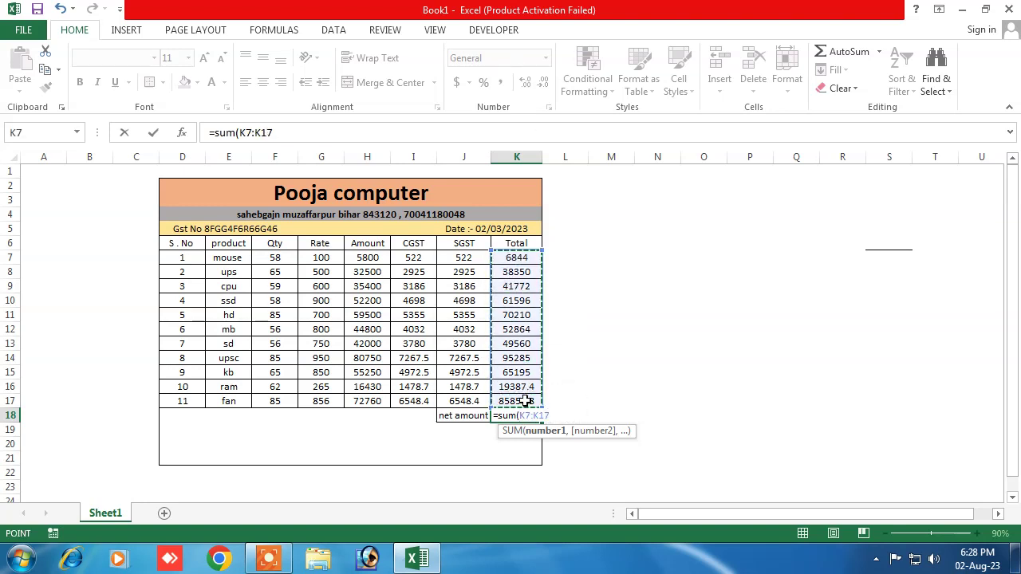
key("Return")
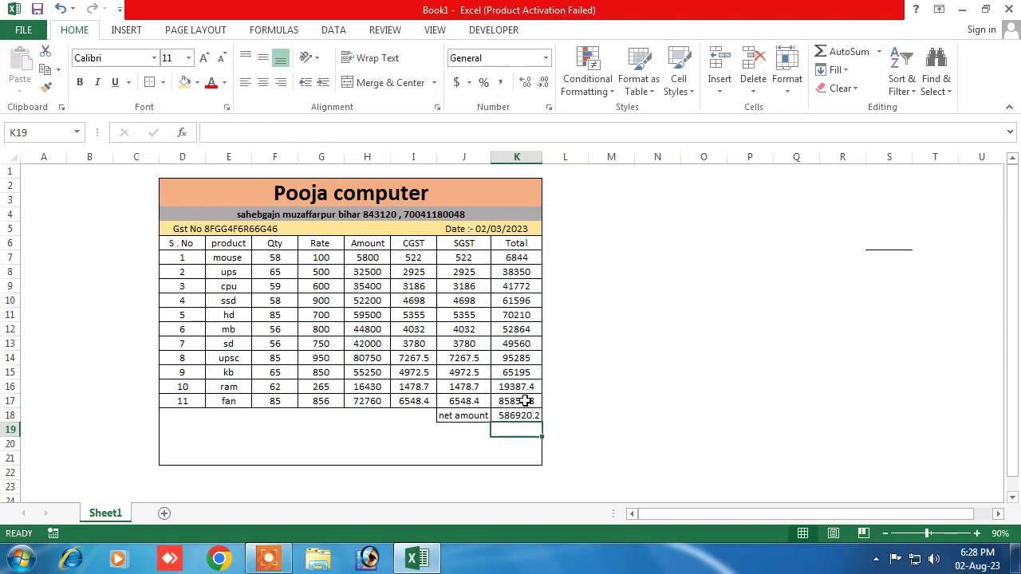
left_click(466, 430)
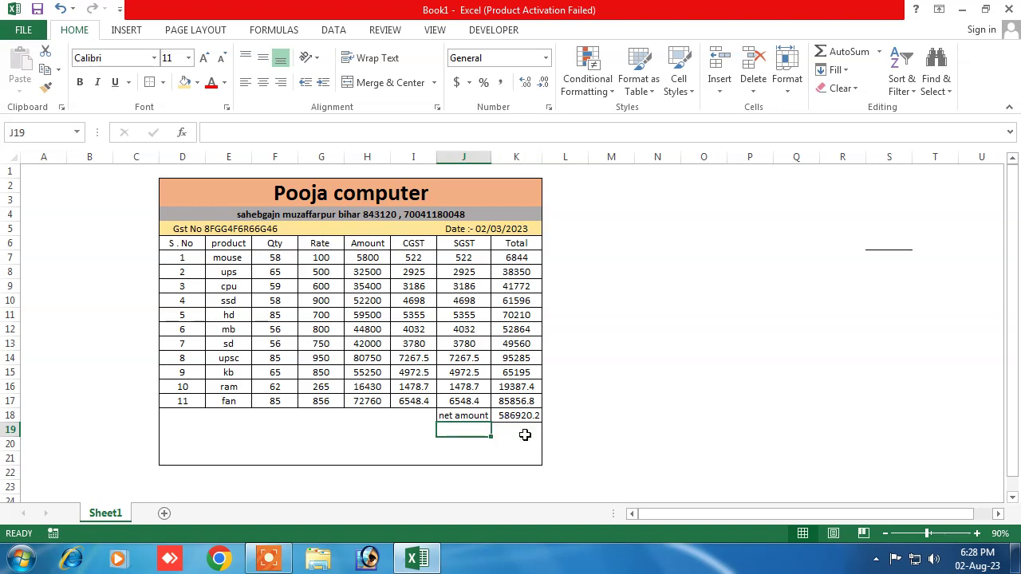
Give J18:K18 a light blue fill and red font colour
left_click_drag(465, 415, 510, 415)
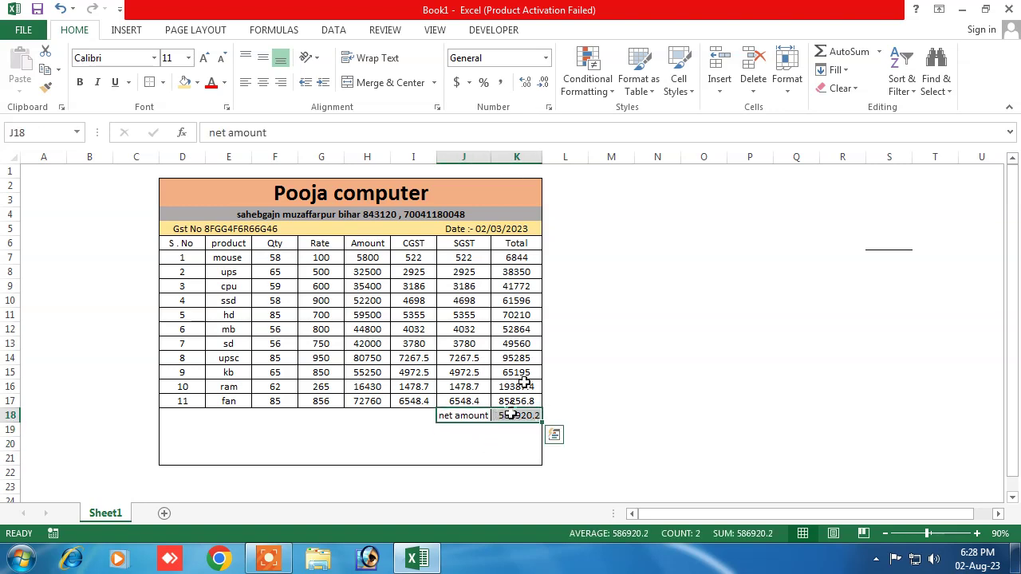
left_click(197, 82)
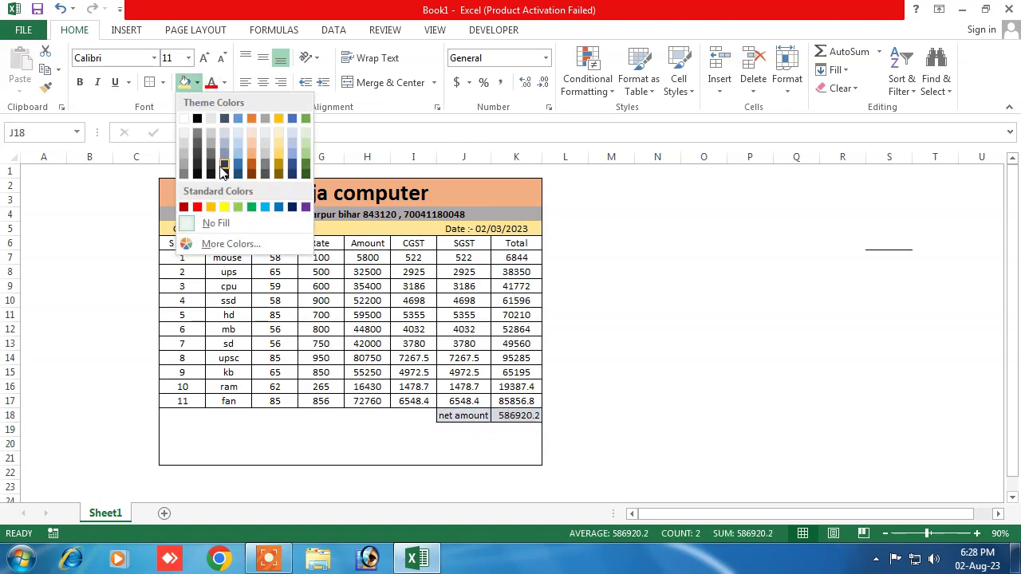
left_click(197, 207)
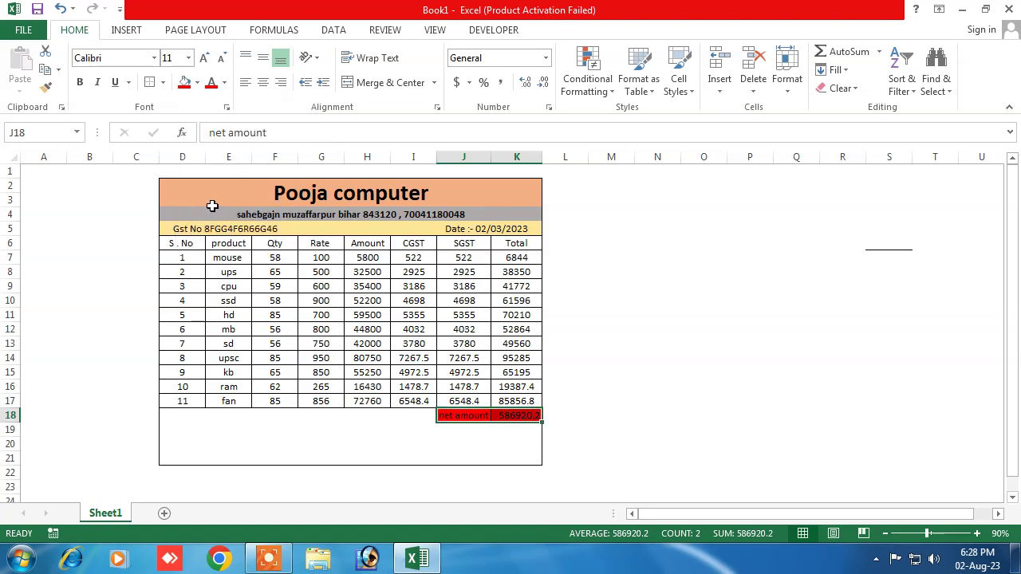
left_click(197, 83)
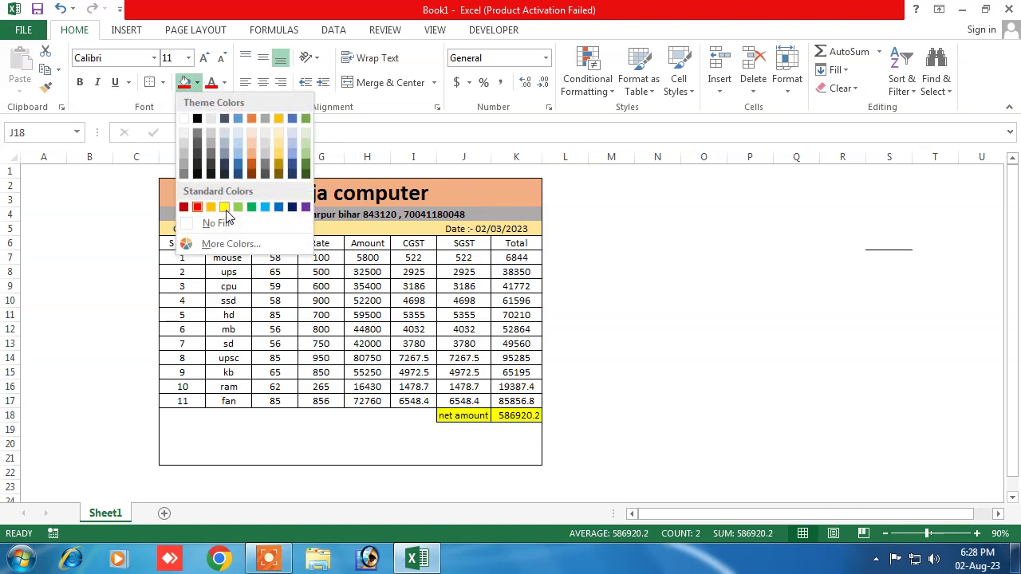
left_click(238, 142)
left_click(212, 82)
left_click(362, 415)
left_click(457, 415)
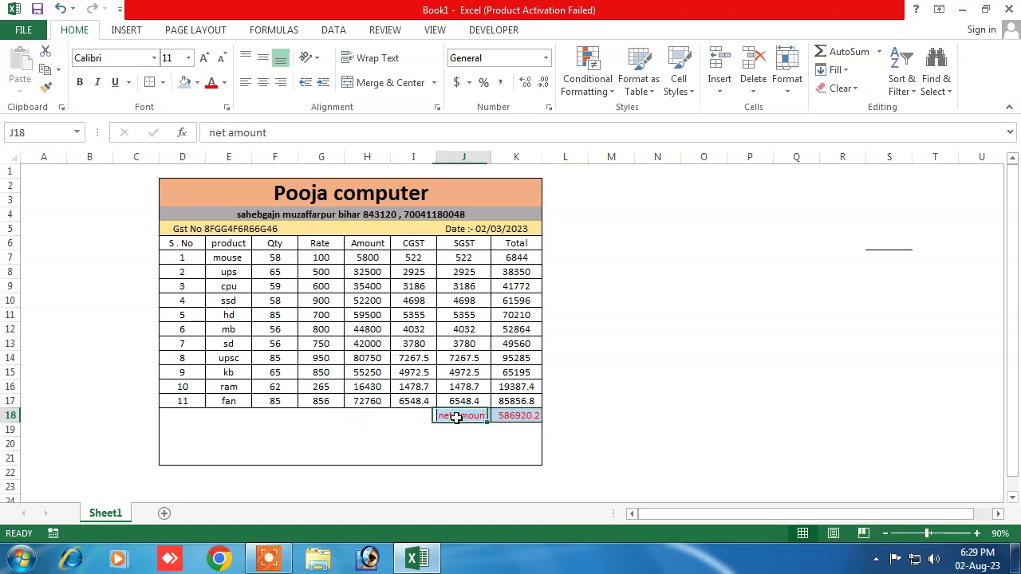
left_click(467, 443)
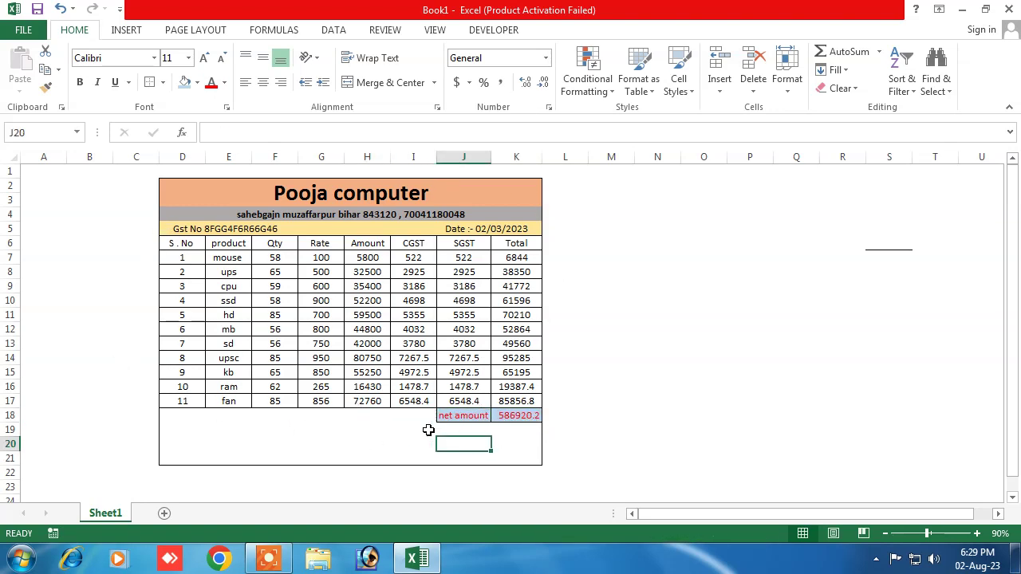
left_click(335, 445)
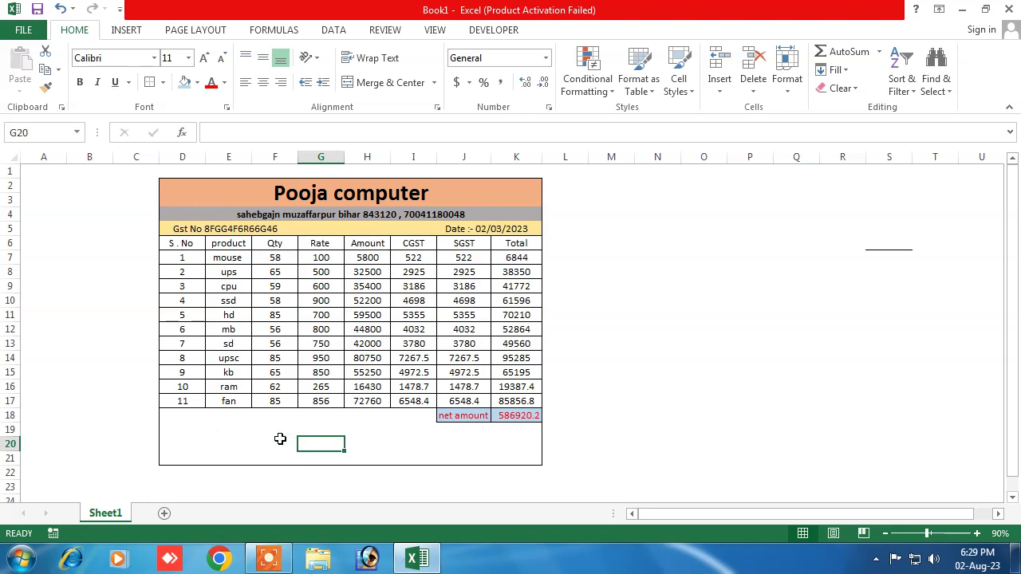
Add the Date label in cell E20
left_click(211, 428)
type("si")
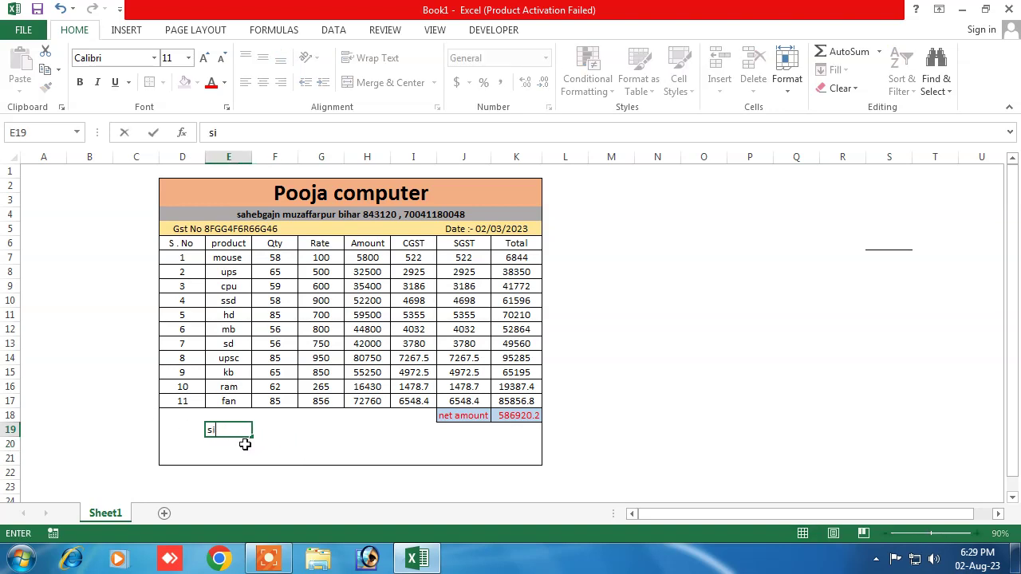
key("BackSpace")
key("BackSpace")
key("BackSpace")
key("BackSpace")
left_click(274, 442)
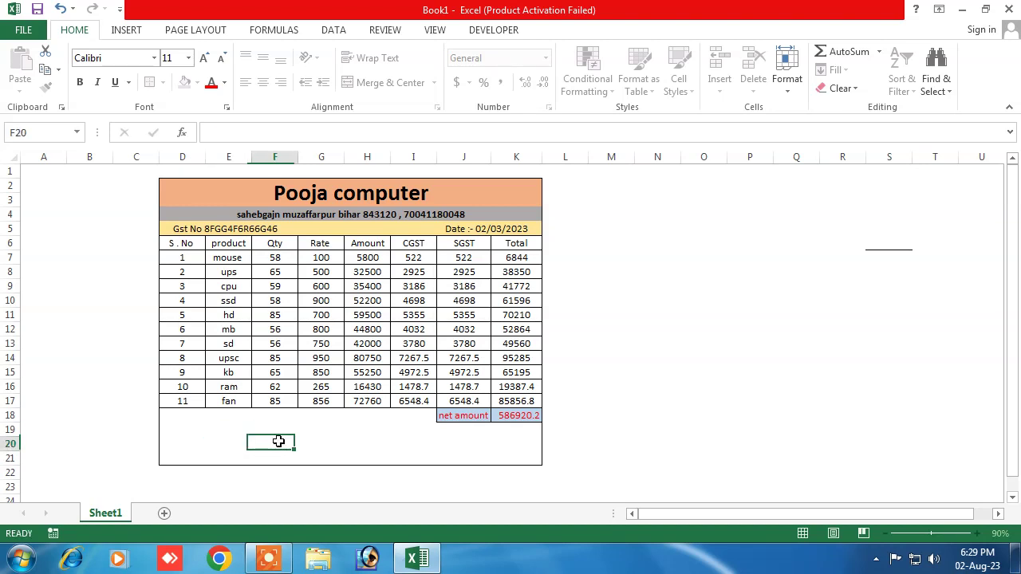
left_click(200, 444)
key("Right")
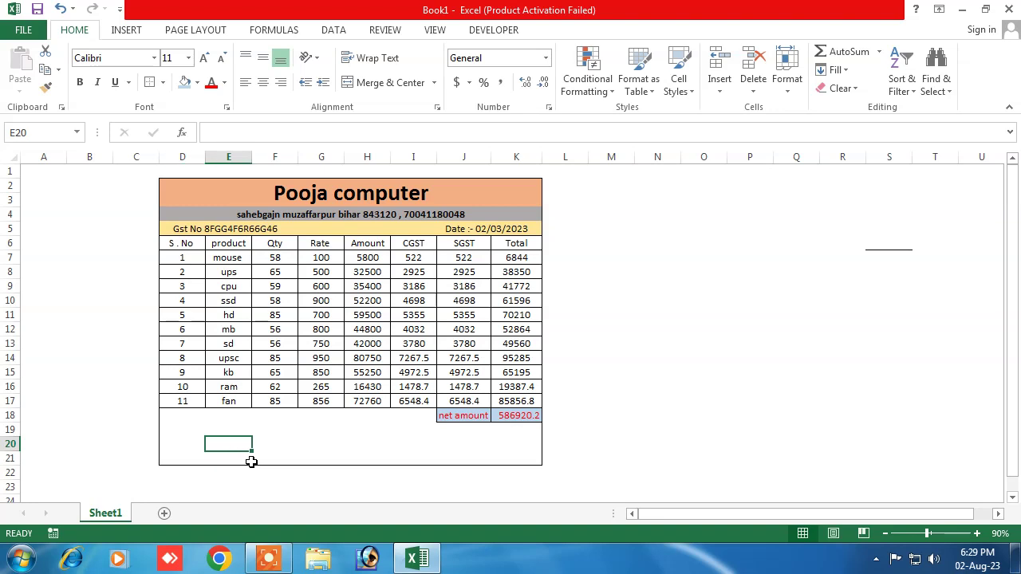
type("Dat")
key("ctrl+Return")
Add the sign label in cell G20
key("Right")
key("Right")
key("Right")
key("Left")
key("Left")
key("Left")
key("Right")
type("si")
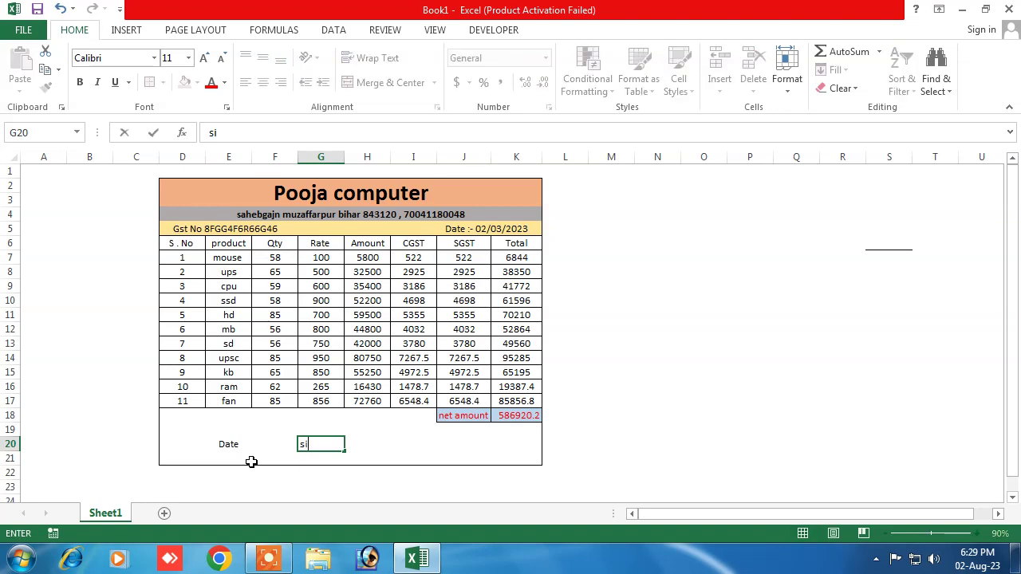
type("gn")
left_click(413, 486)
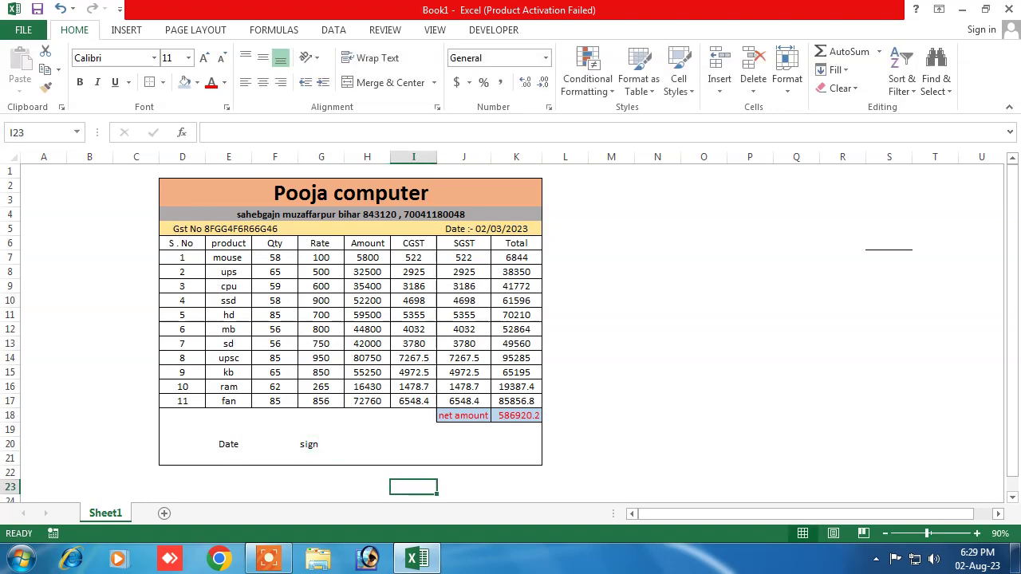
left_click(283, 458)
left_click_drag(295, 457, 444, 455)
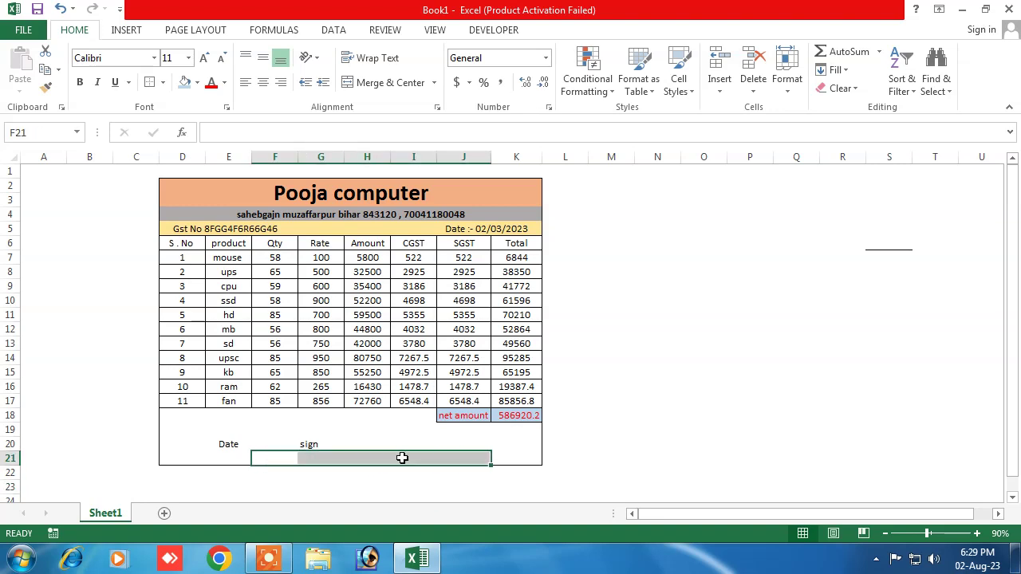
Merge E21:J21 and enter the centred footer 'This bill is compuer generated'
left_click(279, 461)
left_click_drag(267, 461, 441, 463)
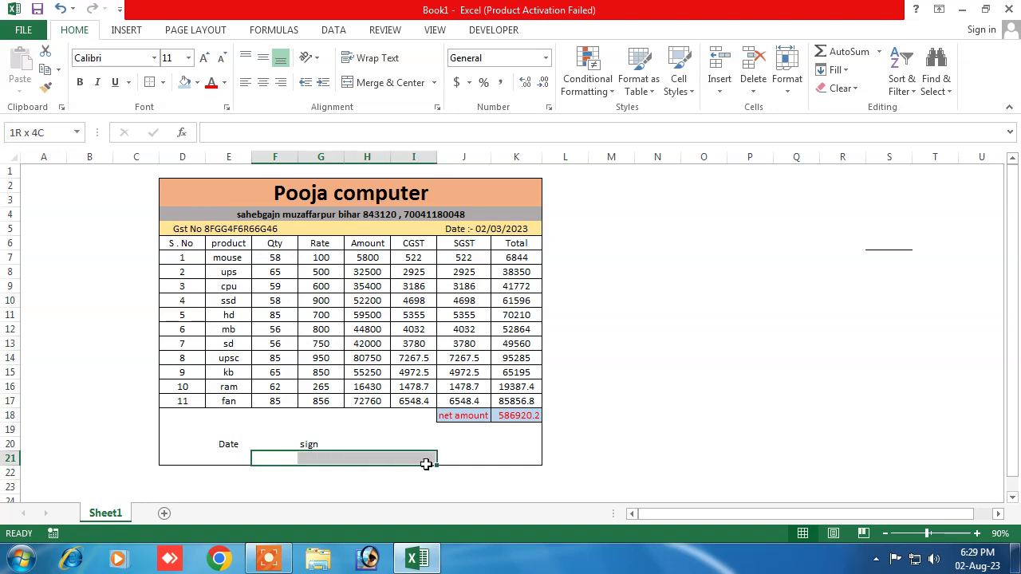
left_click_drag(228, 458, 468, 462)
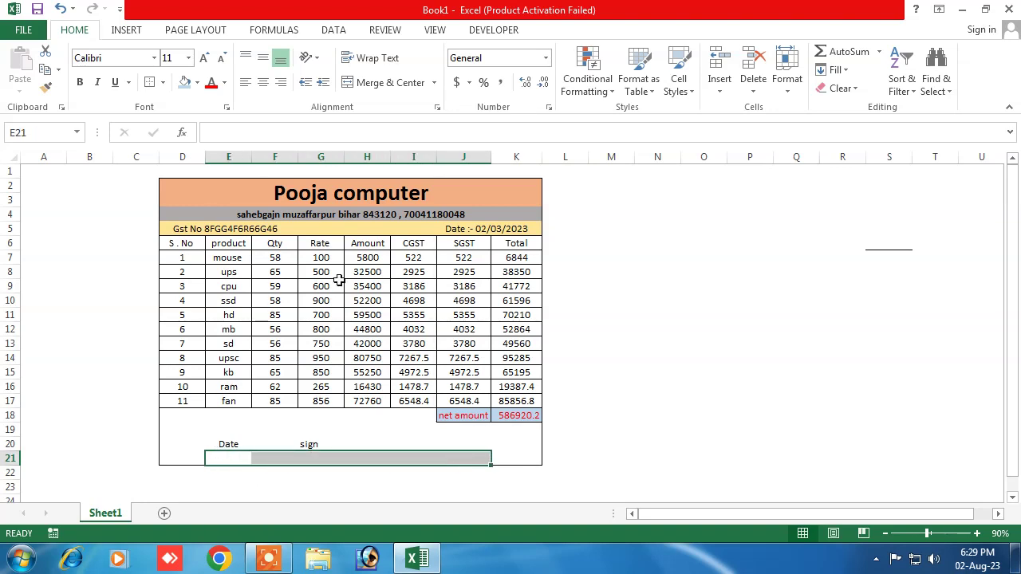
left_click(391, 82)
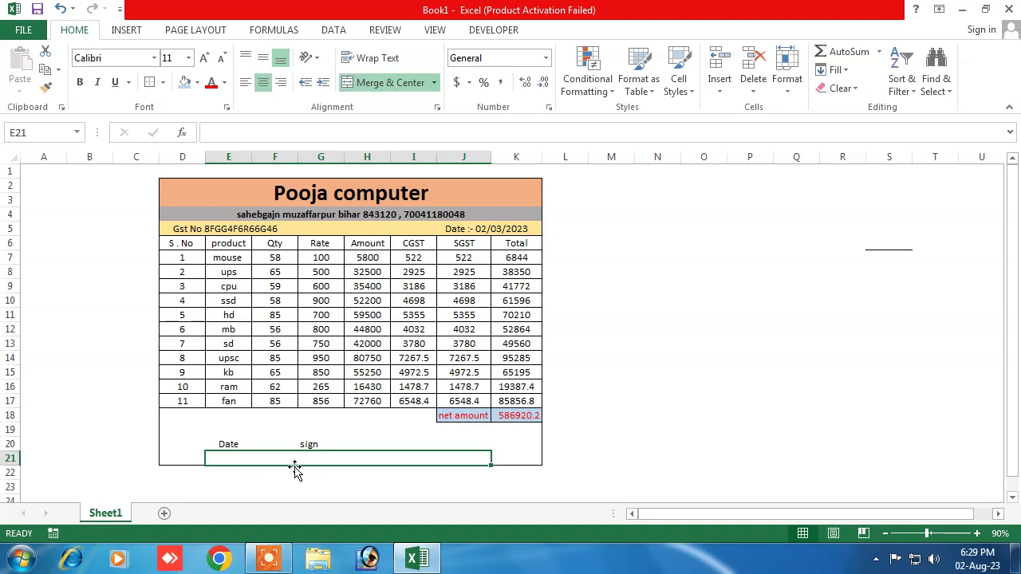
type("T")
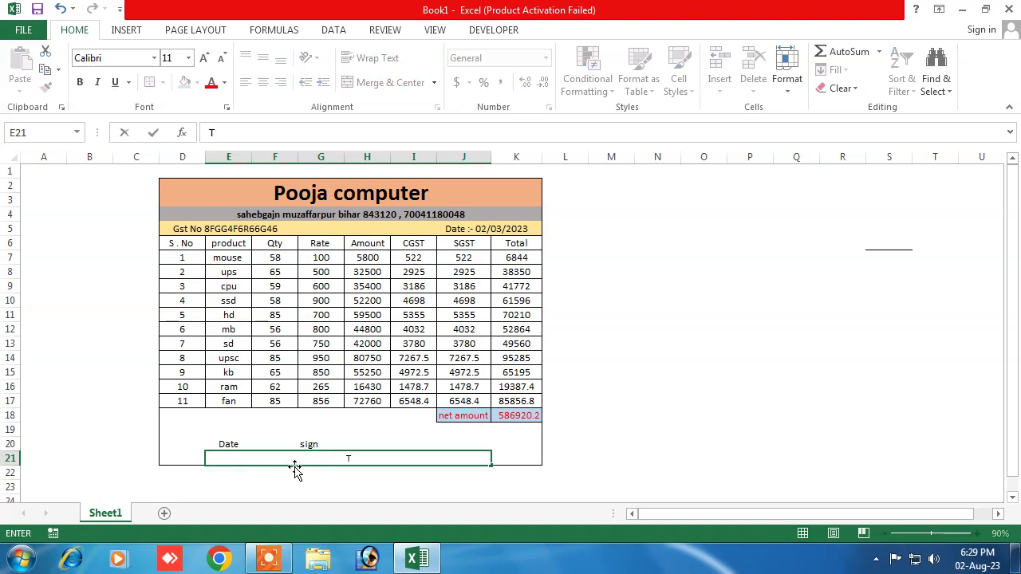
type("his bill is compuer generated")
left_click(664, 314)
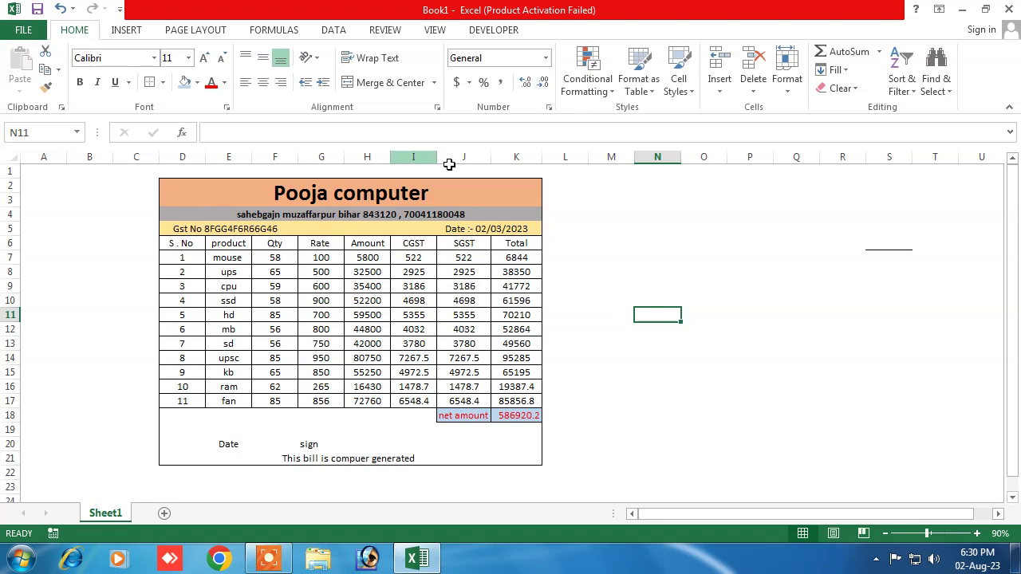